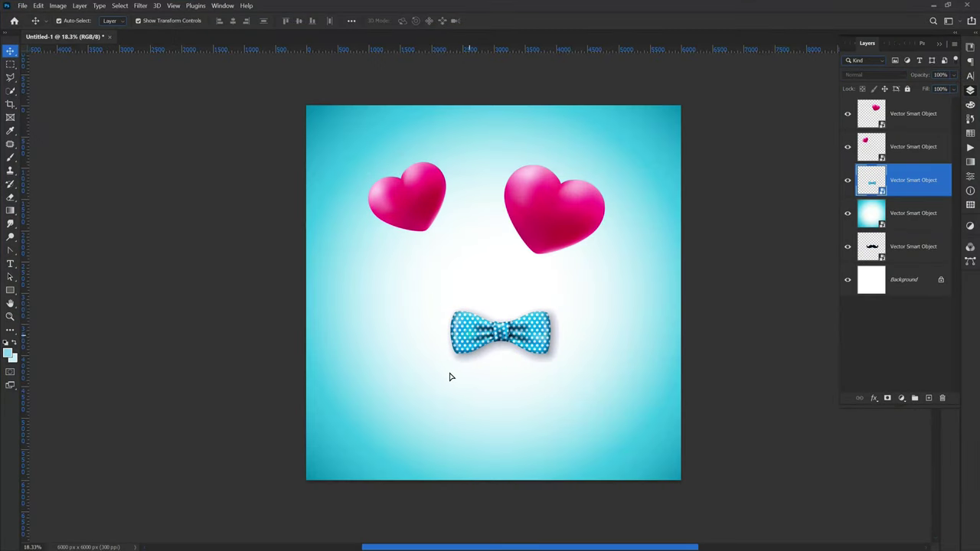
Drag the bow tie down-left and both hearts lower side by side, then start a new document.
{"action": "left_click_drag", "start_coordinate": [479, 335], "coordinate": [449, 376]}
{"action": "left_click", "coordinate": [392, 207]}
{"action": "left_click_drag", "start_coordinate": [392, 207], "coordinate": [406, 281]}
{"action": "left_click_drag", "start_coordinate": [568, 229], "coordinate": [584, 279]}
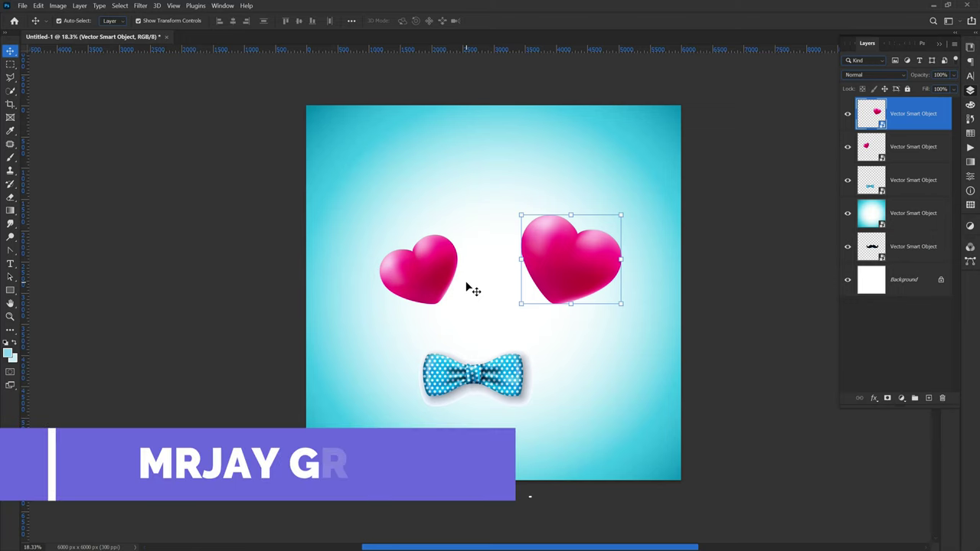
{"action": "key", "text": "ctrl"}
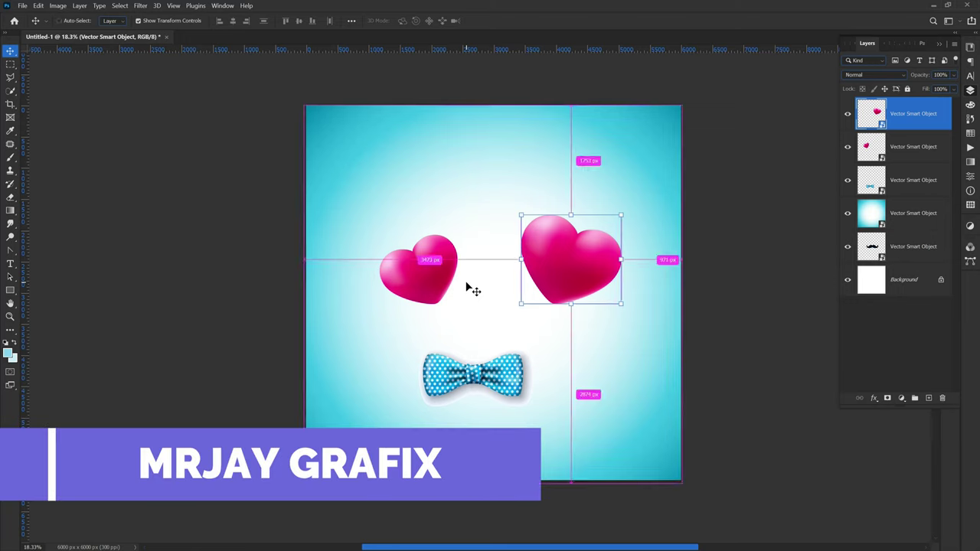
{"action": "key", "text": "ctrl+n"}
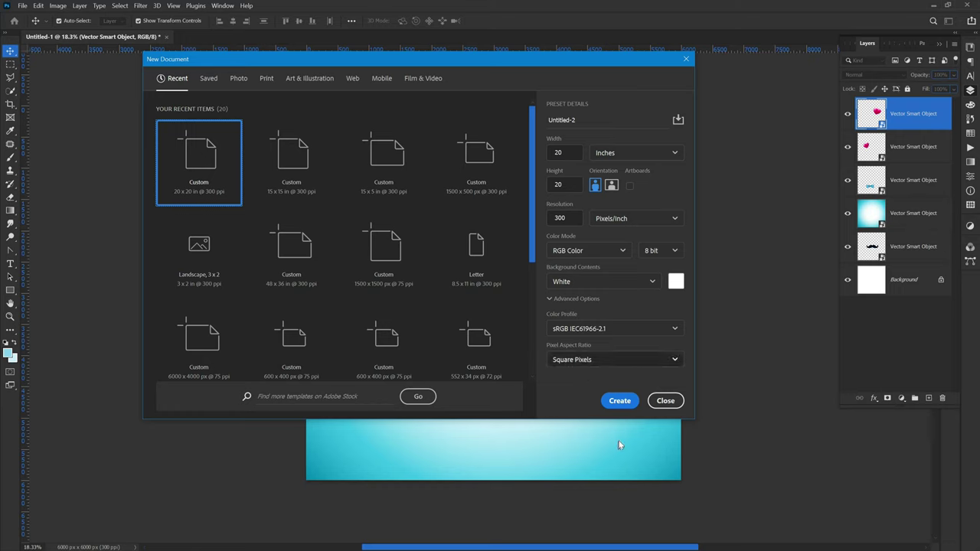
Create the 20 × 20 inch document and draw a rectangle covering the whole canvas.
{"action": "left_click", "coordinate": [618, 402]}
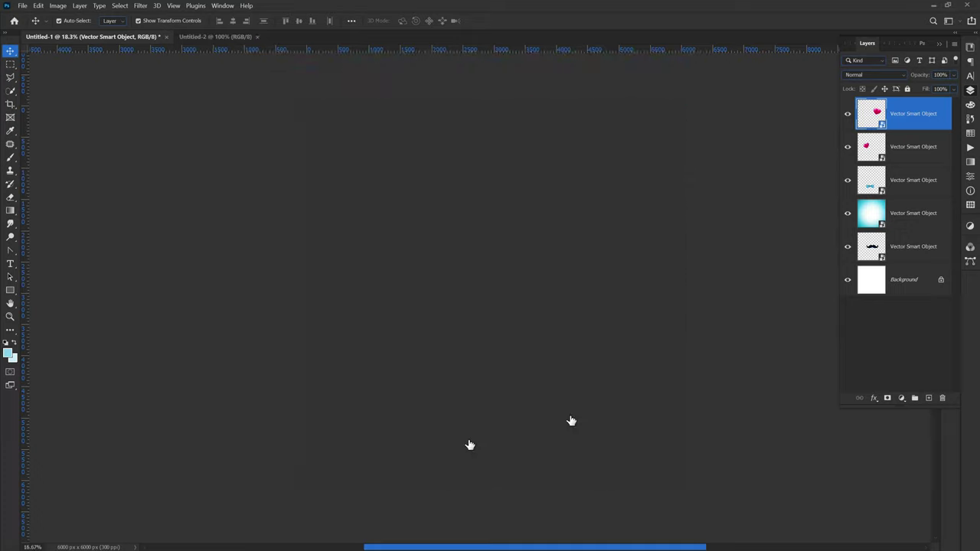
{"action": "scroll", "coordinate": [447, 376], "scroll_direction": "up", "scroll_amount": 1}
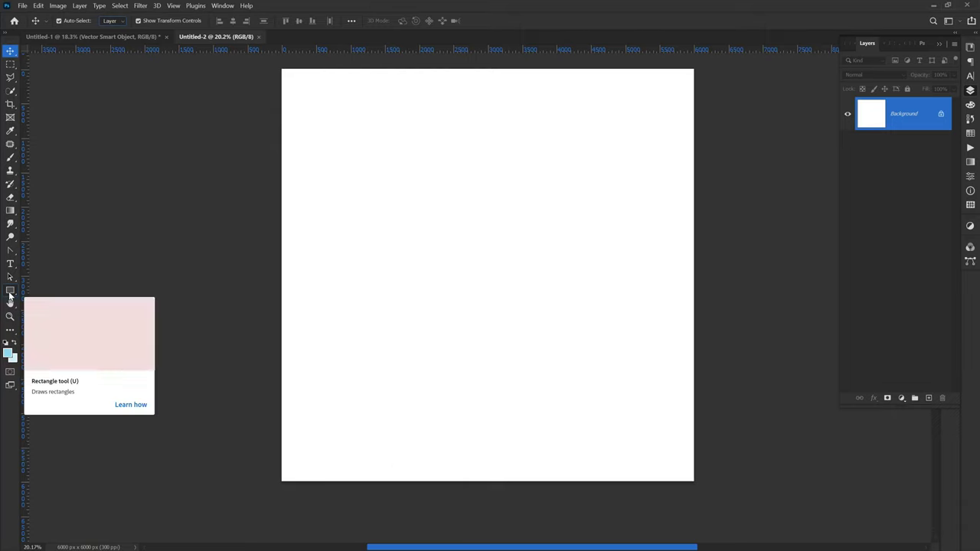
{"action": "left_click", "coordinate": [10, 294]}
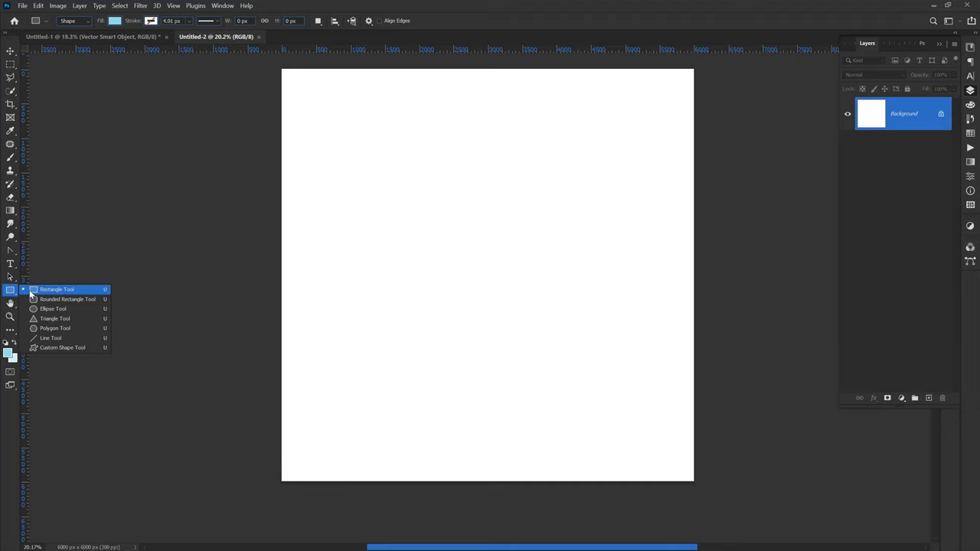
{"action": "left_click", "coordinate": [32, 289]}
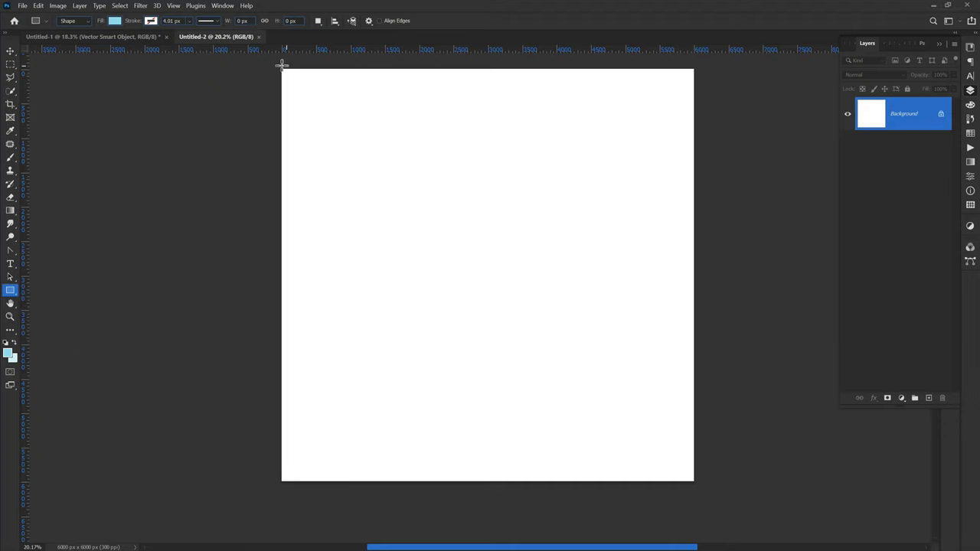
{"action": "mouse_move", "coordinate": [276, 64]}
{"action": "left_mouse_down"}
{"action": "mouse_move", "coordinate": [682, 492]}
{"action": "mouse_move", "coordinate": [698, 483]}
{"action": "left_mouse_up"}
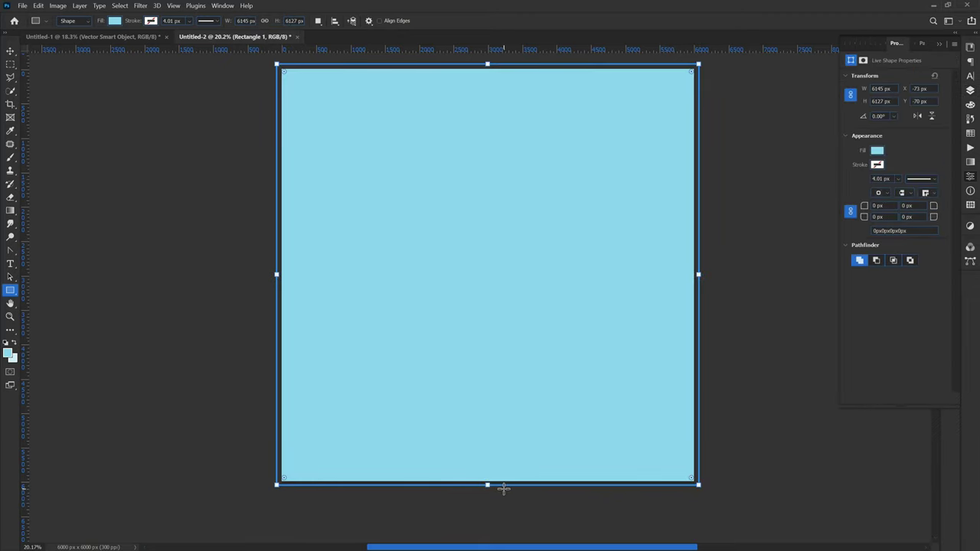
Set the rectangle's fill colour to light blue 88d3f0.
{"action": "left_click", "coordinate": [10, 52]}
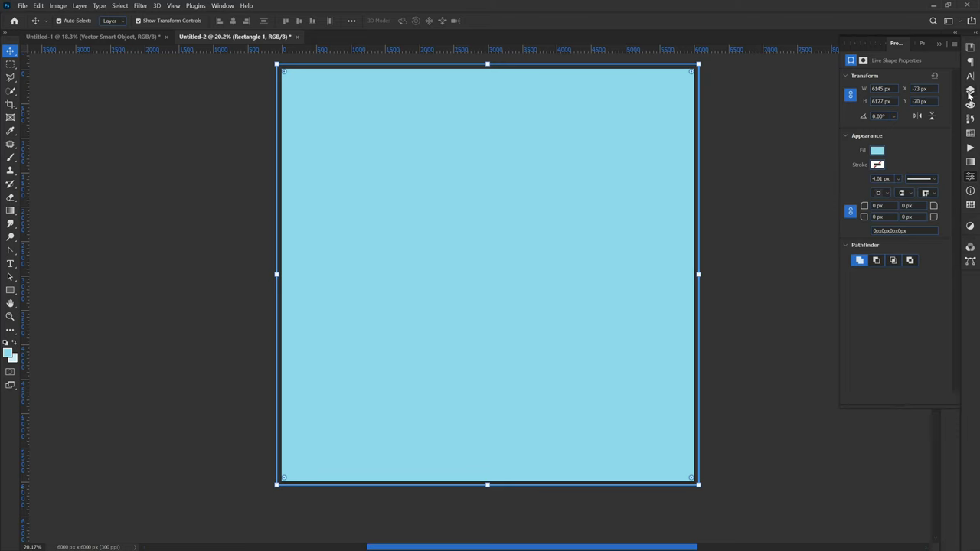
{"action": "left_click", "coordinate": [970, 90]}
{"action": "double_click", "coordinate": [881, 127]}
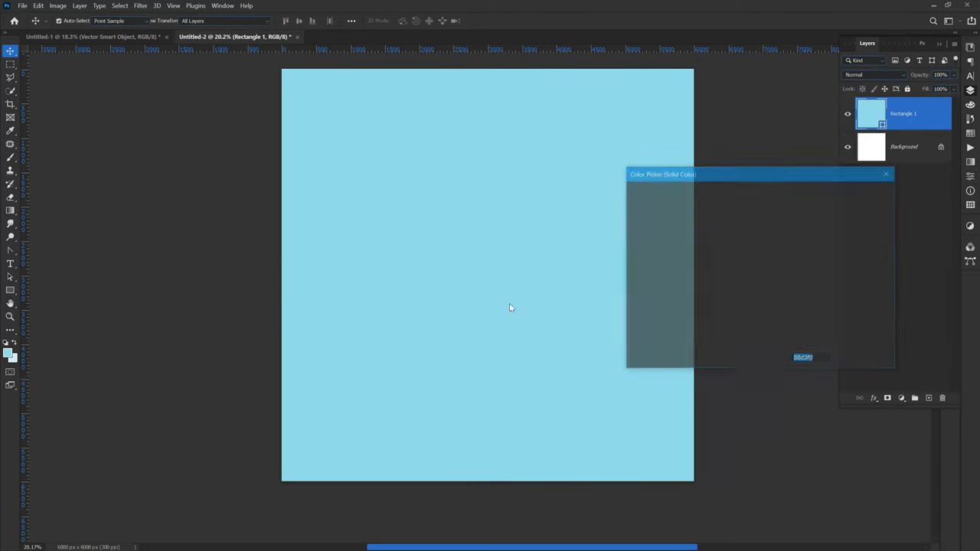
{"action": "left_click", "coordinate": [12, 346]}
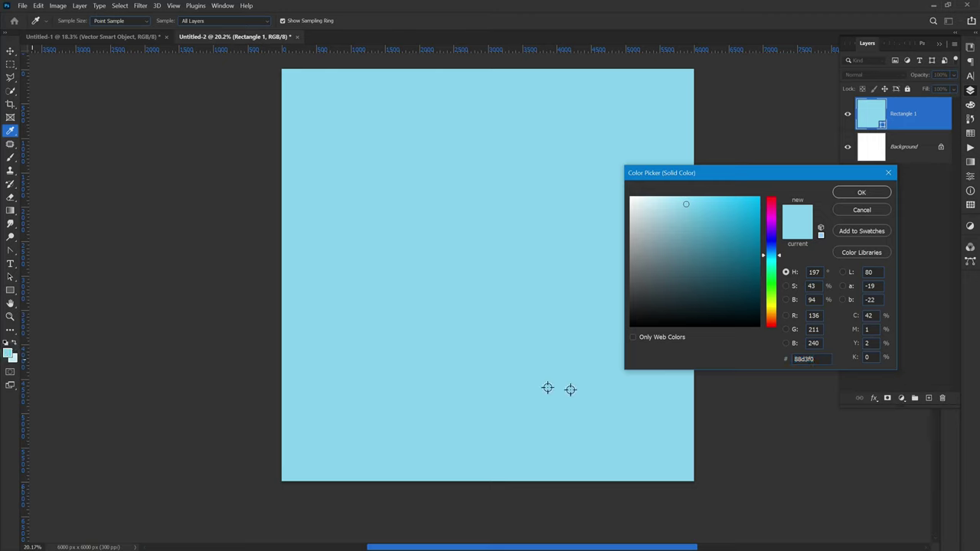
{"action": "left_click", "coordinate": [802, 359]}
{"action": "left_click", "coordinate": [859, 193]}
{"action": "key", "text": "v"}
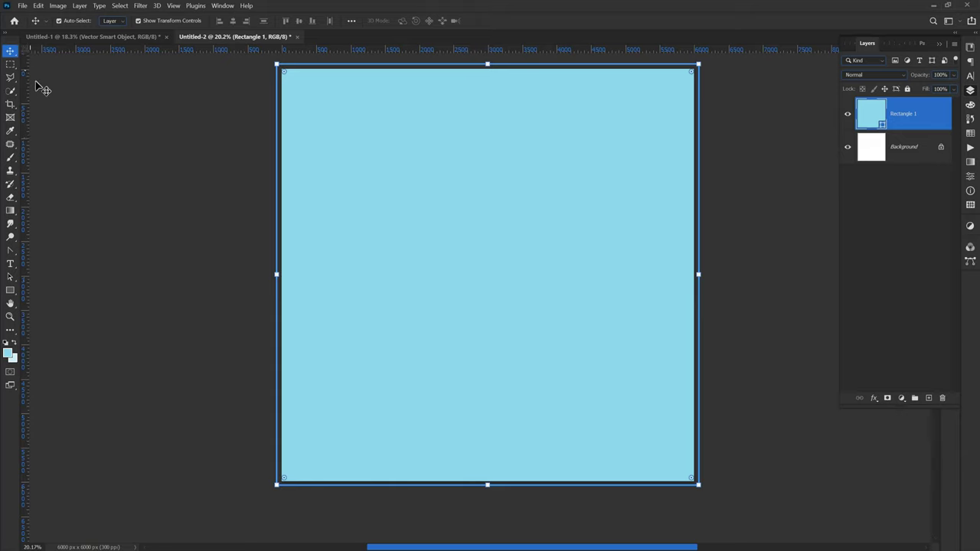
Paint one large soft white brush dab at the canvas centre on a new layer.
{"action": "left_click", "coordinate": [14, 342]}
{"action": "left_click", "coordinate": [929, 399]}
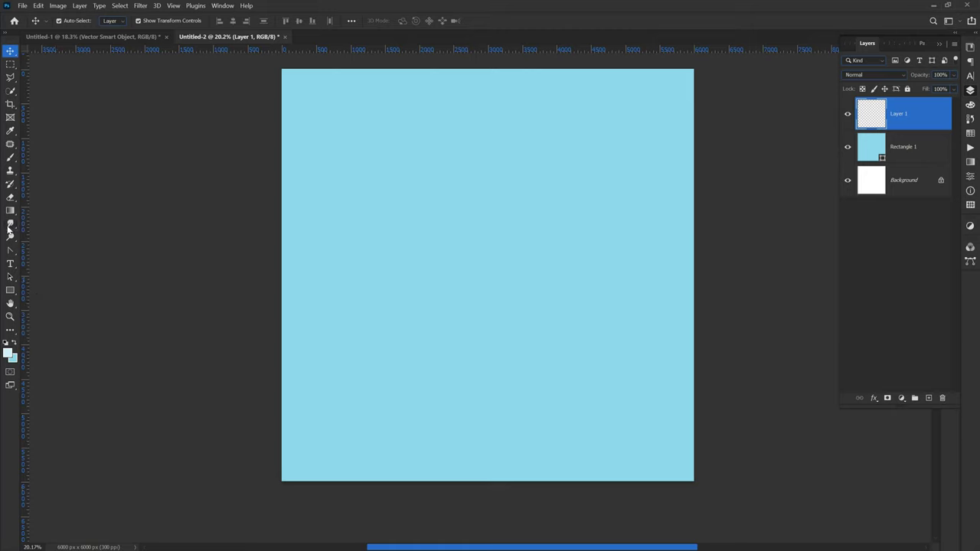
{"action": "left_click", "coordinate": [10, 156]}
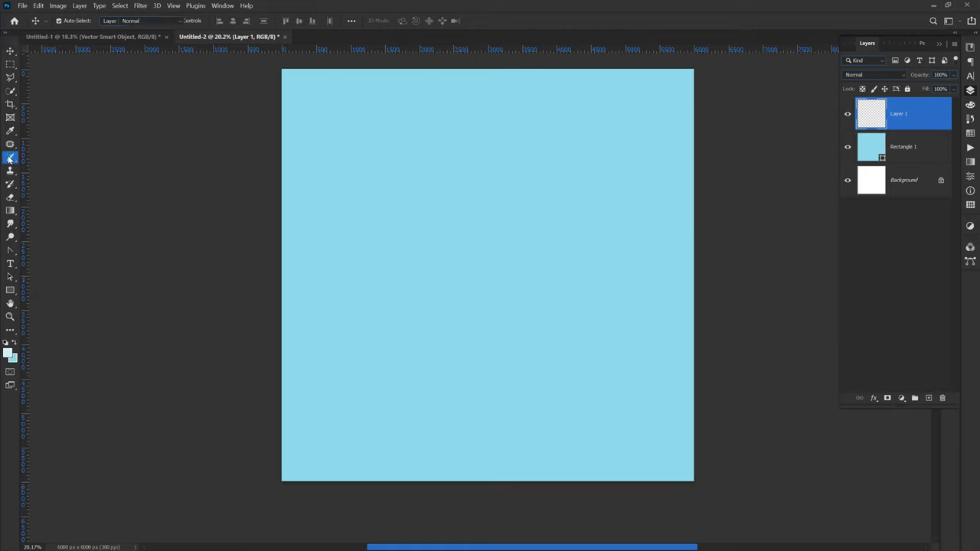
{"action": "left_click", "coordinate": [32, 157]}
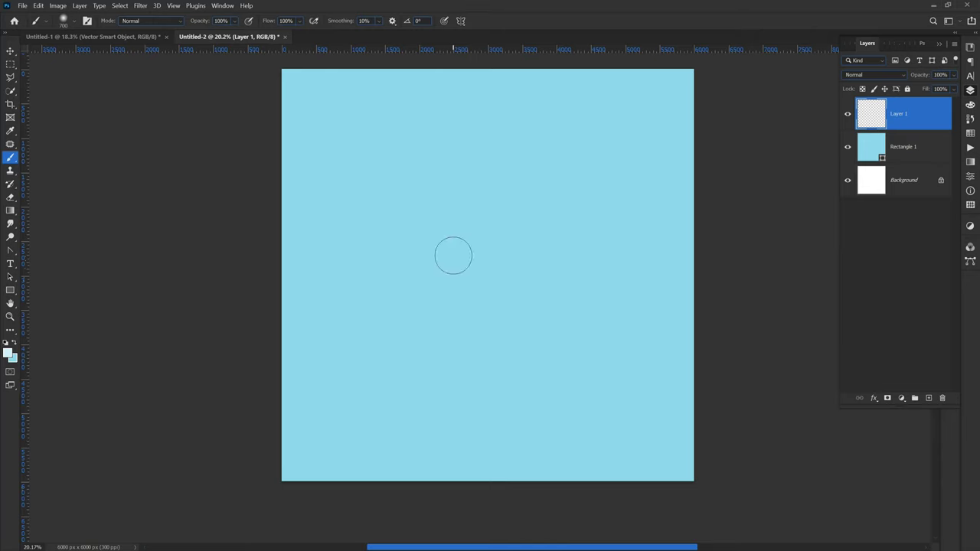
{"action": "key", "text": "bracketright"}
{"action": "key", "text": "bracketright"}
{"action": "key", "text": "bracketright"}
{"action": "key", "text": "bracketright"}
{"action": "key", "text": "bracketright"}
{"action": "key", "text": "bracketright"}
{"action": "key", "text": "bracketright"}
{"action": "key", "text": "bracketright"}
{"action": "key", "text": "bracketright"}
{"action": "key", "text": "bracketright"}
{"action": "key", "text": "bracketright"}
{"action": "key", "text": "bracketright"}
{"action": "key", "text": "bracketright"}
{"action": "key", "text": "bracketright"}
{"action": "key", "text": "bracketright"}
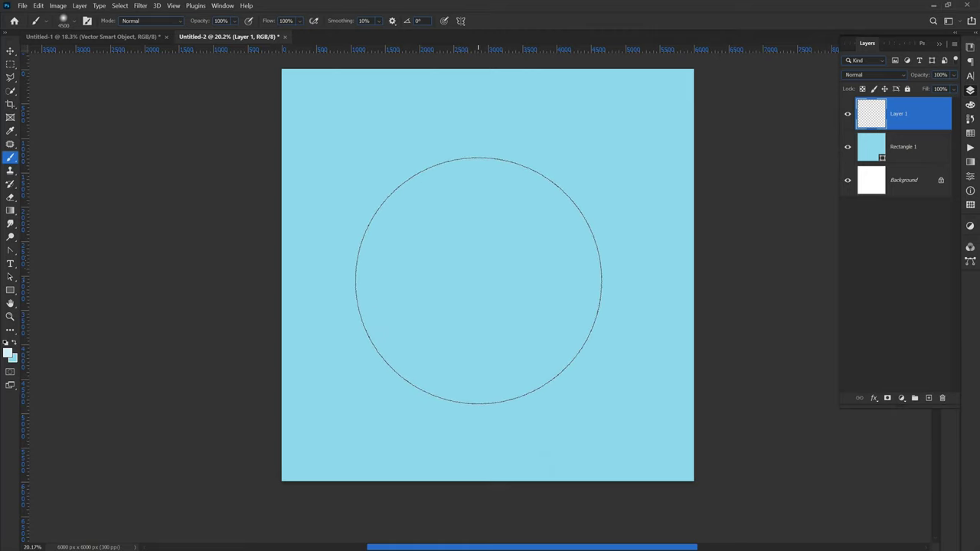
{"action": "key", "text": "bracketright"}
{"action": "key", "text": "bracketright"}
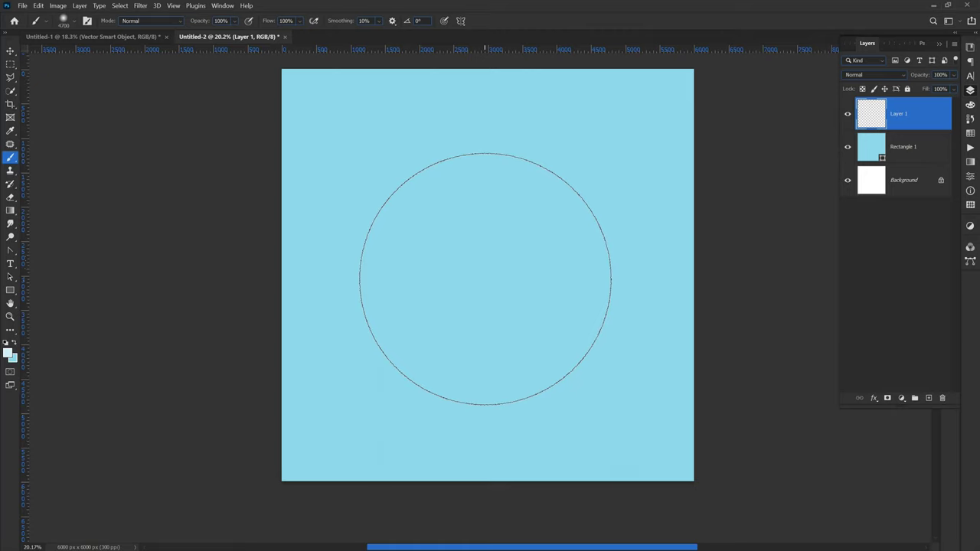
{"action": "left_click", "coordinate": [485, 279]}
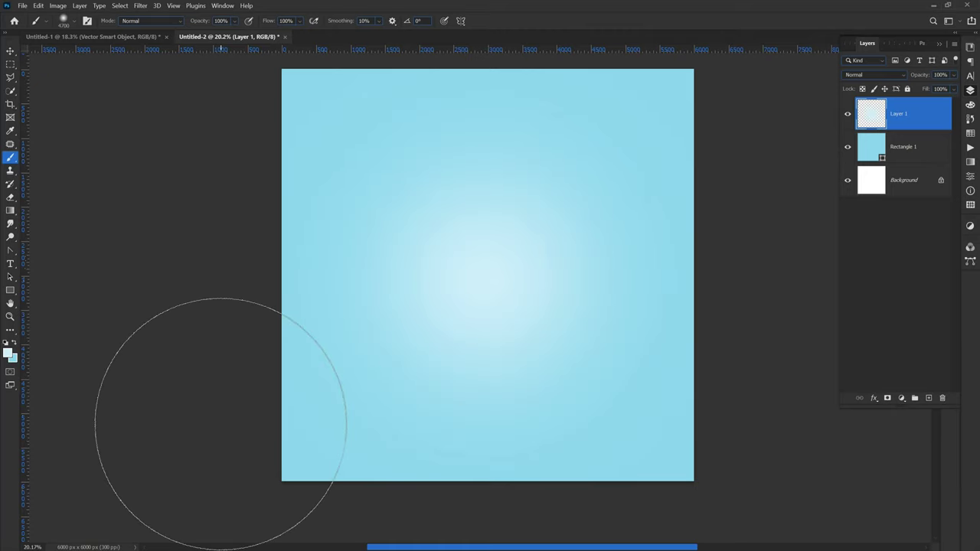
Scale the white glow layer up to about 120%.
{"action": "left_click", "coordinate": [10, 50]}
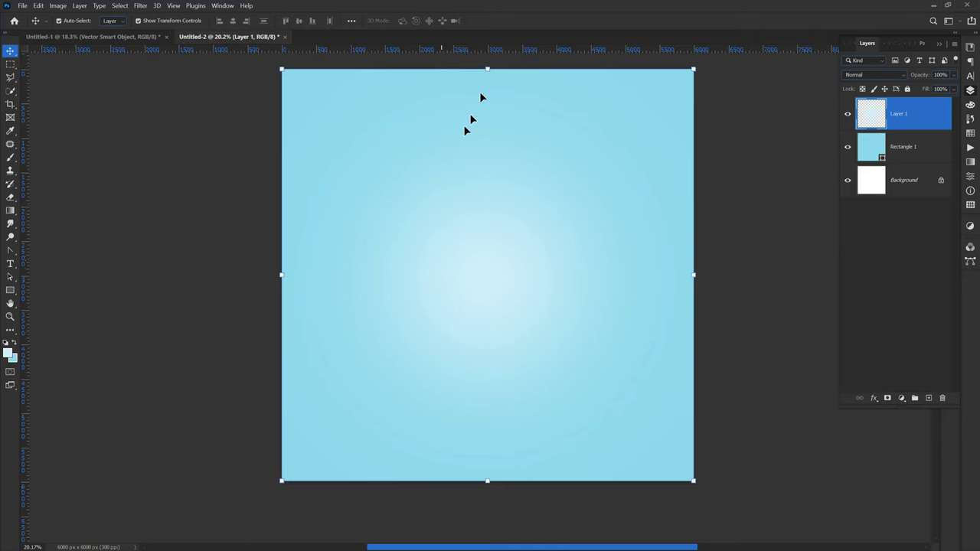
{"action": "left_click", "coordinate": [487, 69]}
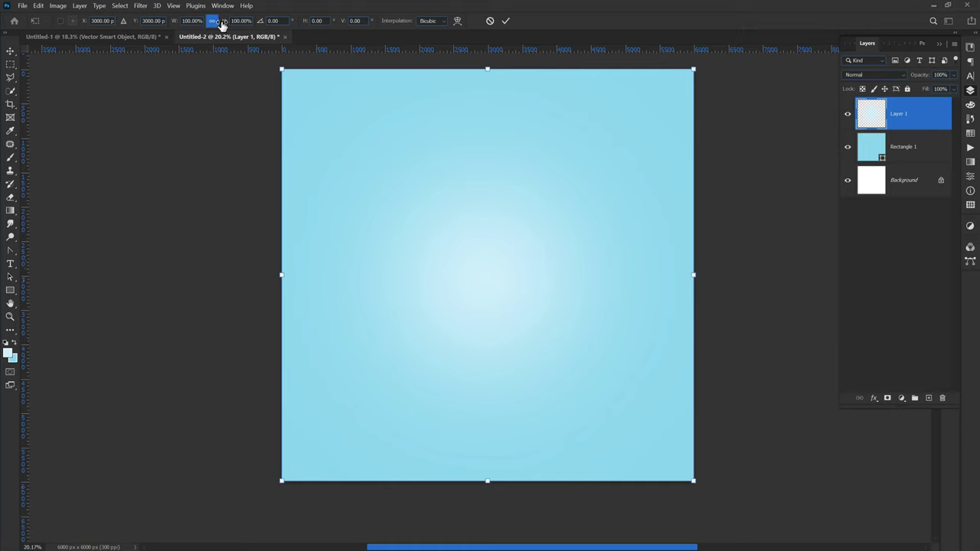
{"action": "left_click_drag", "start_coordinate": [226, 26], "coordinate": [237, 30]}
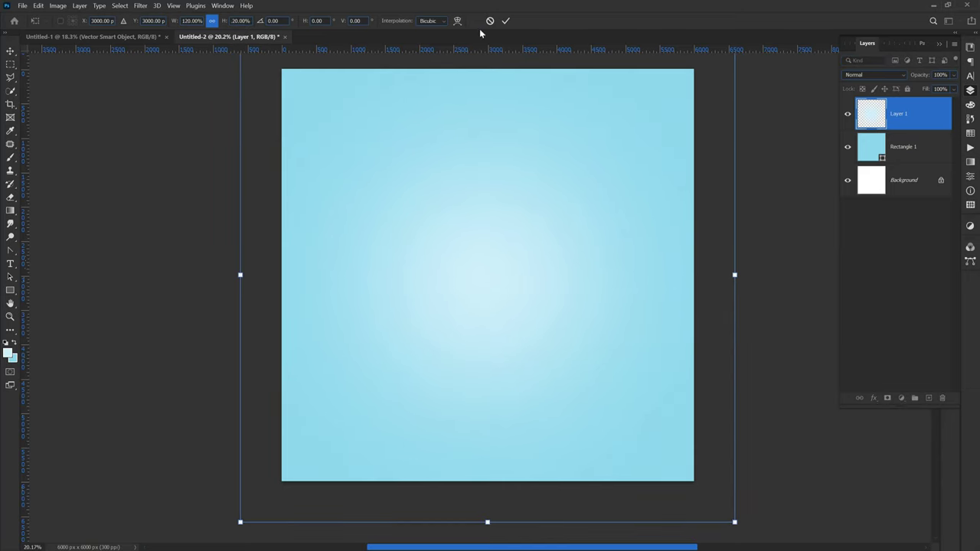
{"action": "left_click", "coordinate": [505, 21]}
Lock both the Rectangle 1 and Layer 1 background layers.
{"action": "left_click", "coordinate": [777, 353]}
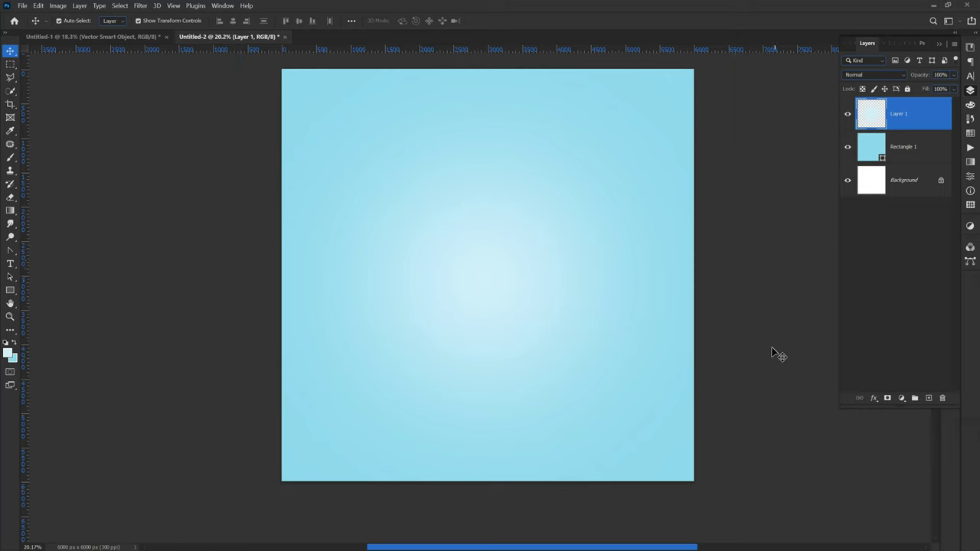
{"action": "left_click", "coordinate": [916, 151]}
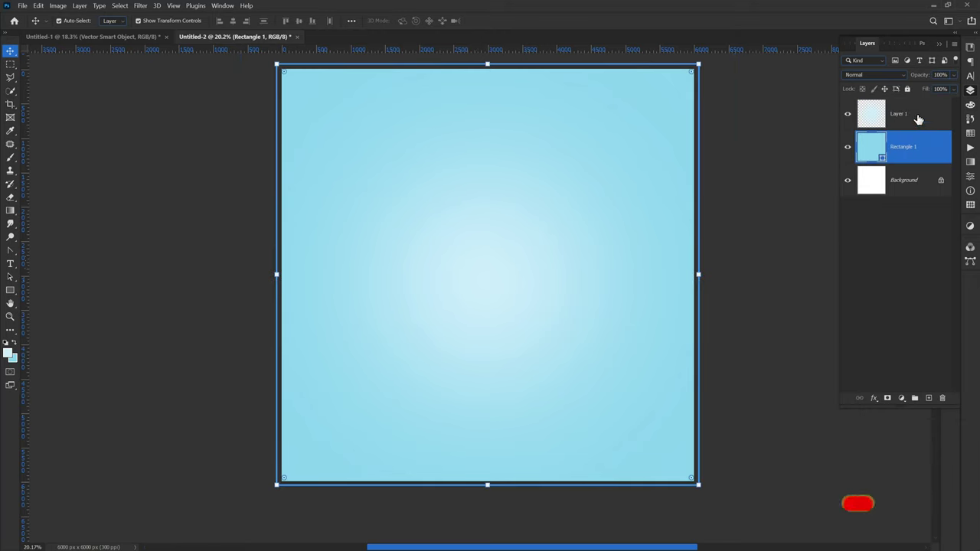
{"action": "left_click", "coordinate": [916, 120], "text": "shift"}
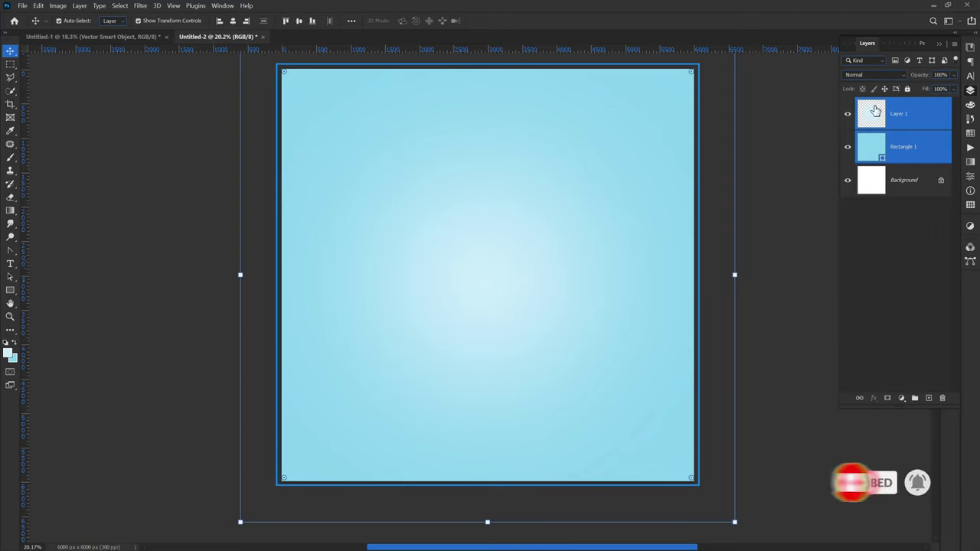
{"action": "left_click", "coordinate": [907, 89]}
{"action": "left_click", "coordinate": [652, 287]}
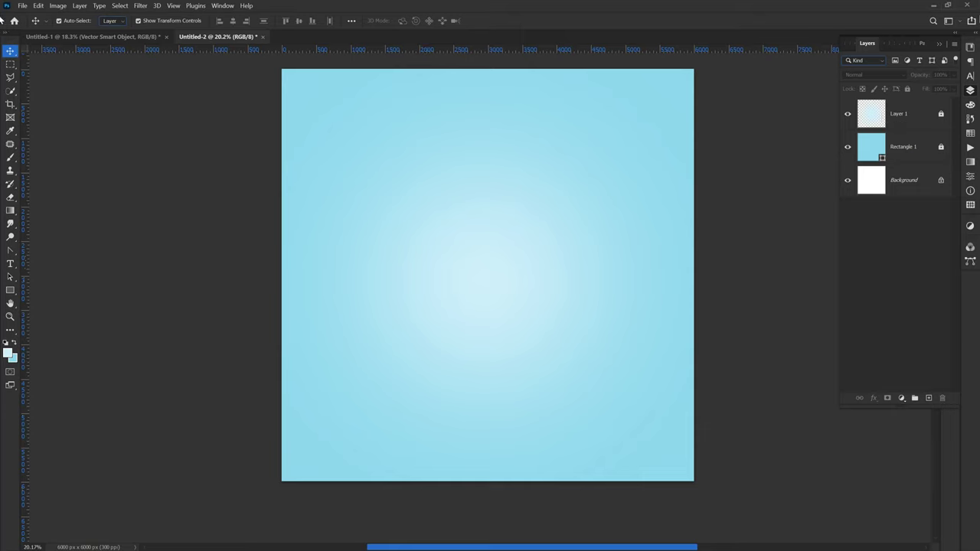
Open the white-suit man's photo from Desktop > resources > FATHERS DAY.
{"action": "scroll", "coordinate": [334, 220], "scroll_direction": "up", "scroll_amount": 1}
{"action": "scroll", "coordinate": [334, 221], "scroll_direction": "down", "scroll_amount": 1}
{"action": "scroll", "coordinate": [340, 119], "scroll_direction": "up", "scroll_amount": 1}
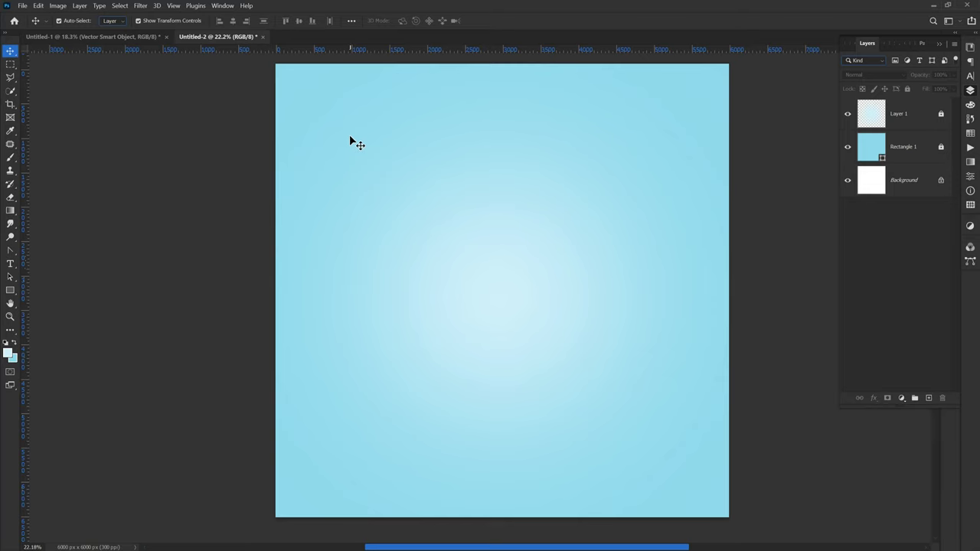
{"action": "left_click", "coordinate": [23, 6]}
{"action": "left_click", "coordinate": [31, 25]}
{"action": "left_click", "coordinate": [41, 124]}
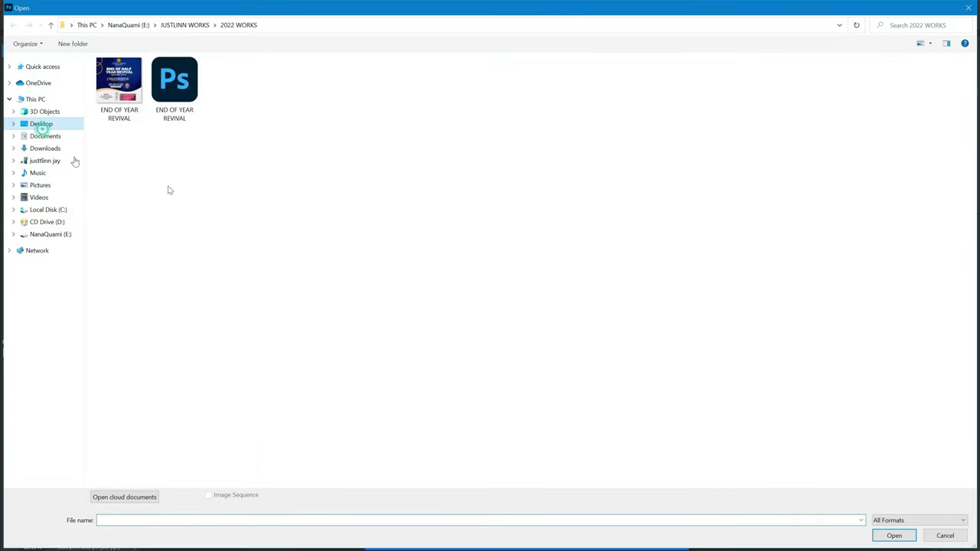
{"action": "double_click", "coordinate": [253, 197]}
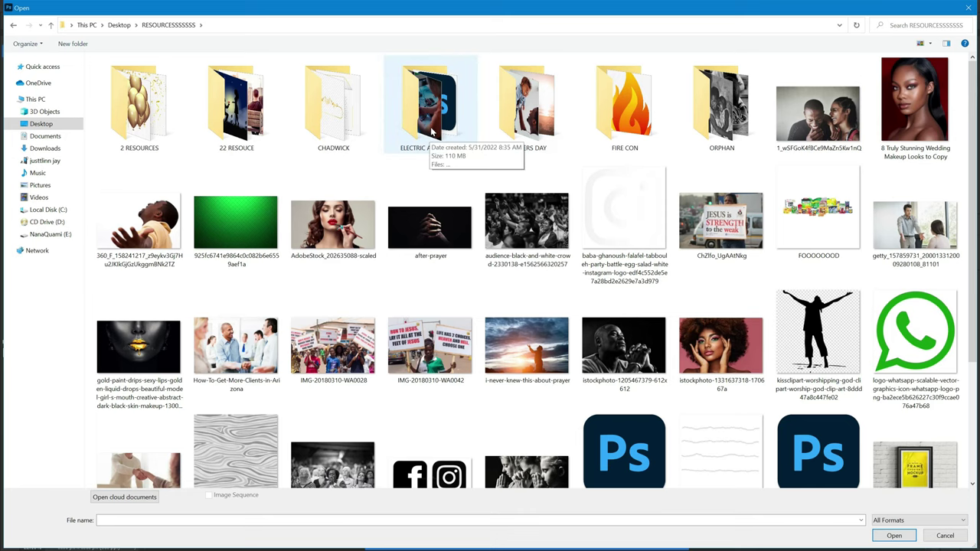
{"action": "double_click", "coordinate": [523, 124]}
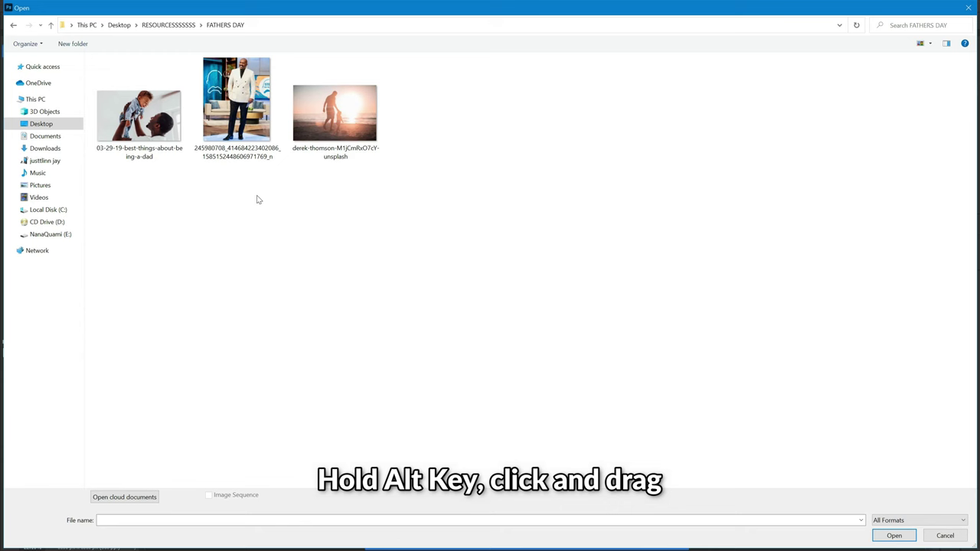
{"action": "double_click", "coordinate": [246, 100]}
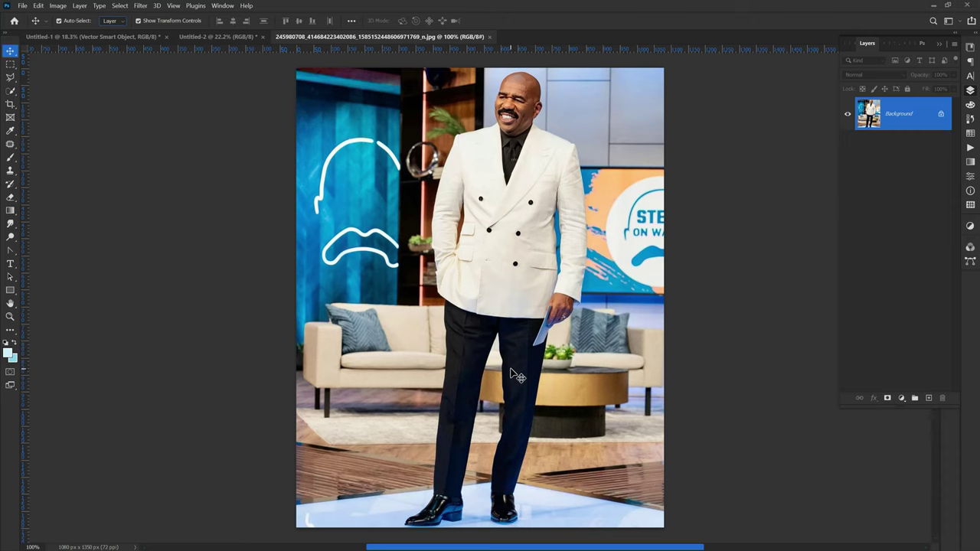
Unlock the photo's Background layer and crop the image below the man's waist.
{"action": "scroll", "coordinate": [514, 375], "scroll_direction": "down", "scroll_amount": 1}
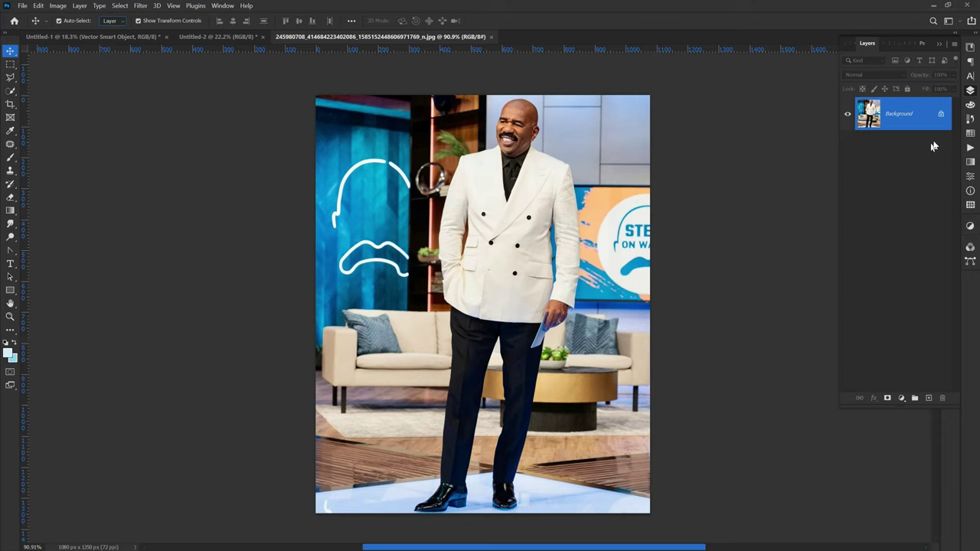
{"action": "left_click", "coordinate": [941, 113]}
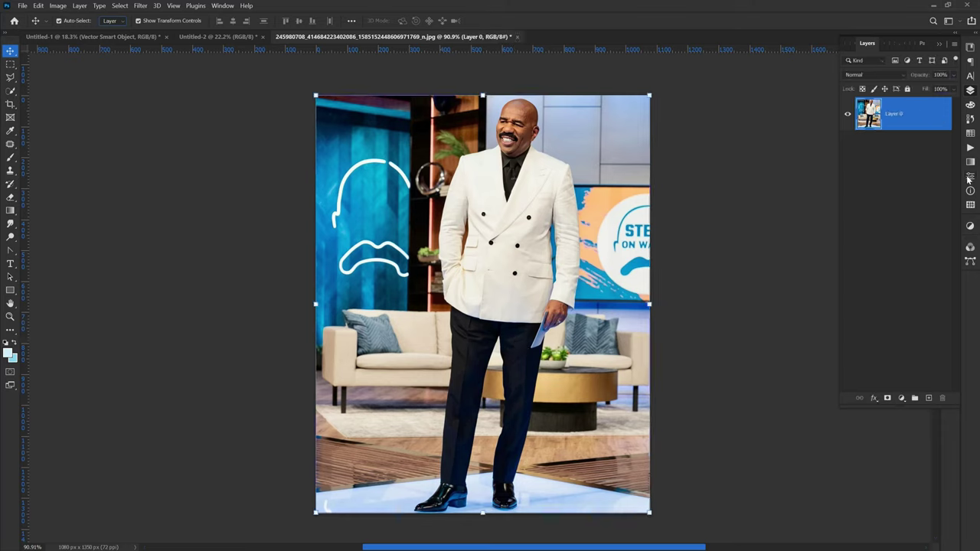
{"action": "left_click", "coordinate": [969, 176]}
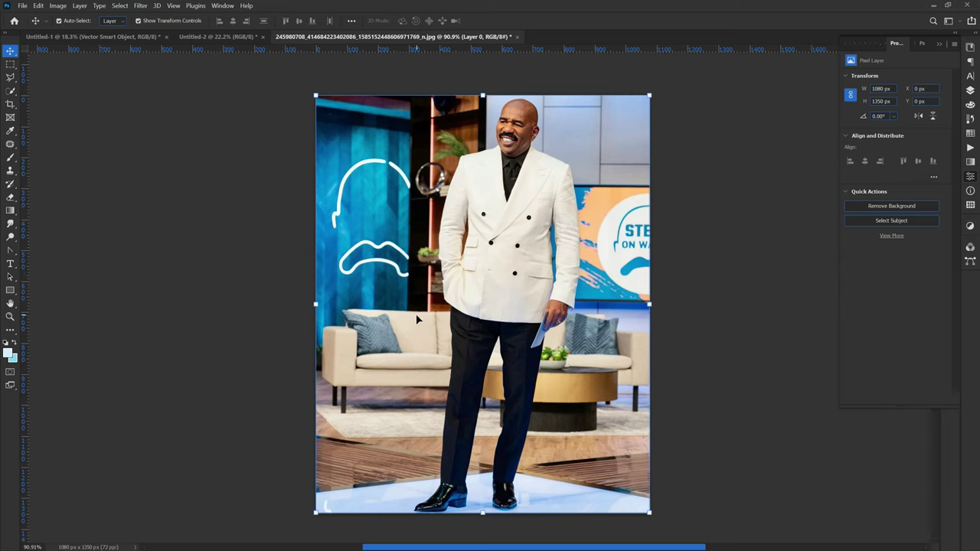
{"action": "key", "text": "c"}
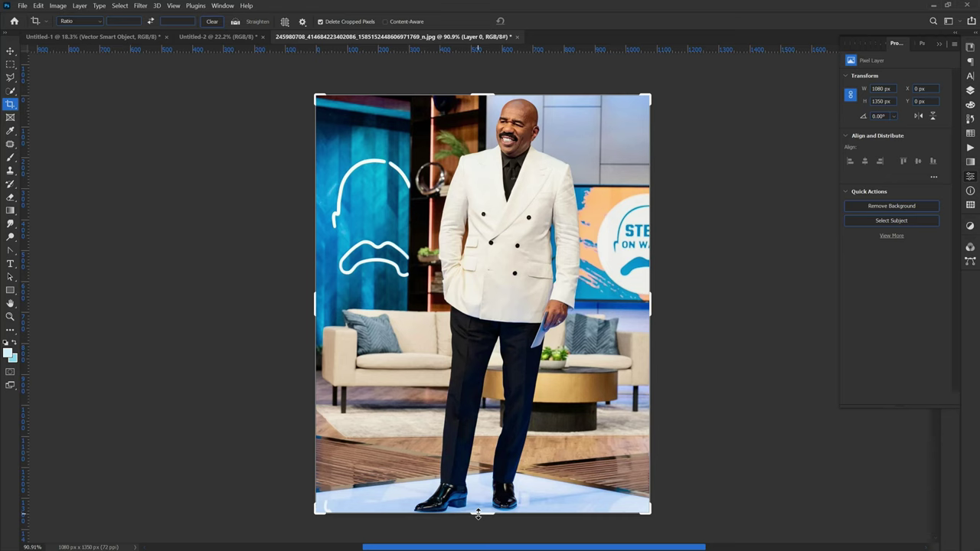
{"action": "left_click_drag", "start_coordinate": [477, 514], "coordinate": [470, 419]}
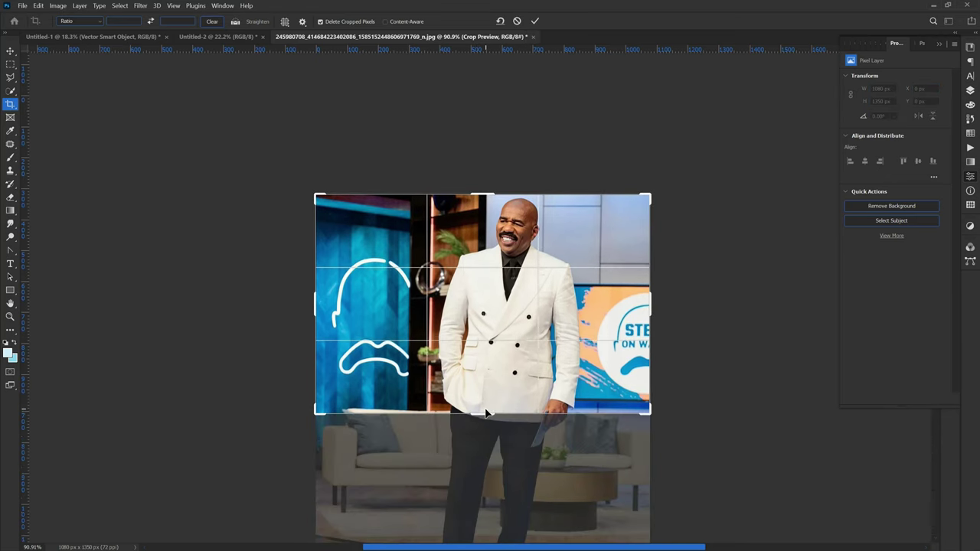
{"action": "key", "text": "Return"}
Use Select Subject to select the man from the background.
{"action": "scroll", "coordinate": [507, 449], "scroll_direction": "up", "scroll_amount": 3}
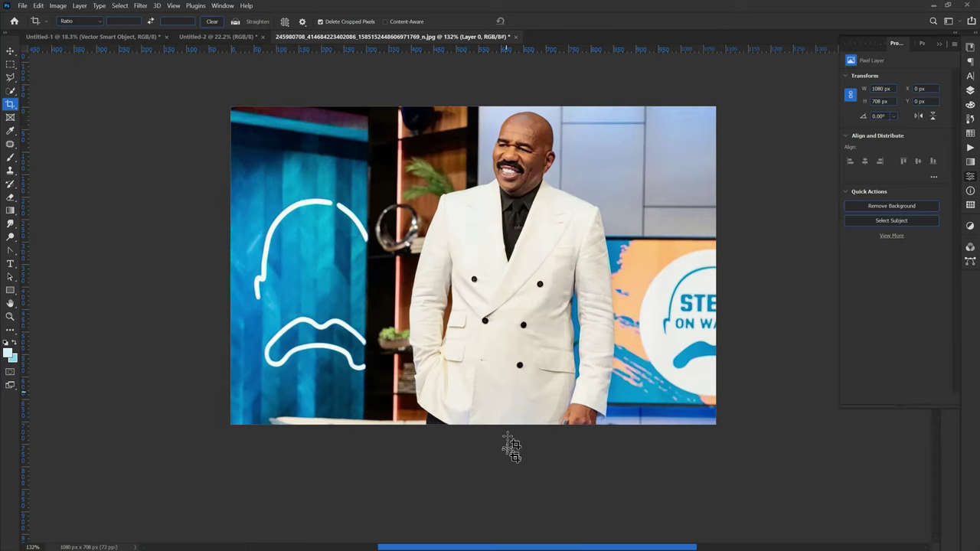
{"action": "scroll", "coordinate": [500, 295], "scroll_direction": "up", "scroll_amount": 1}
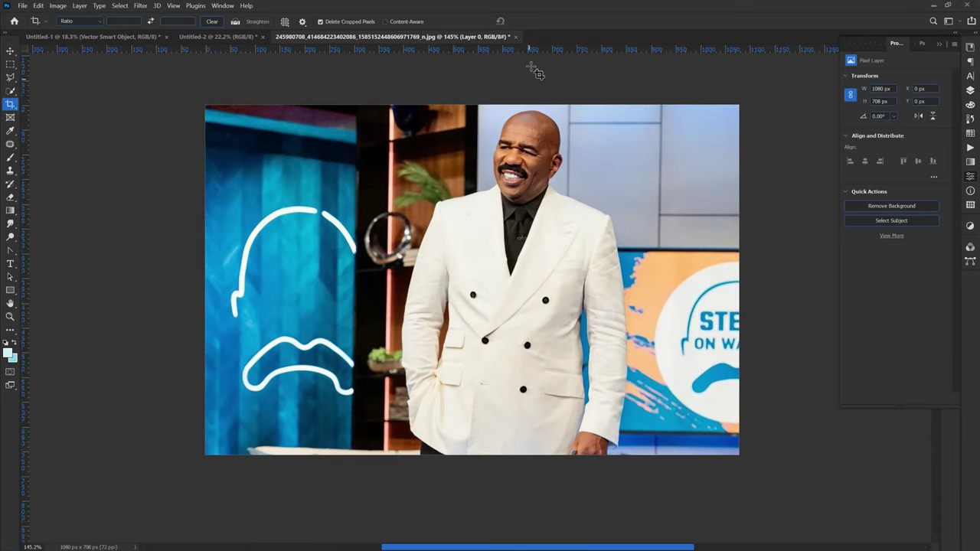
{"action": "left_click", "coordinate": [970, 89]}
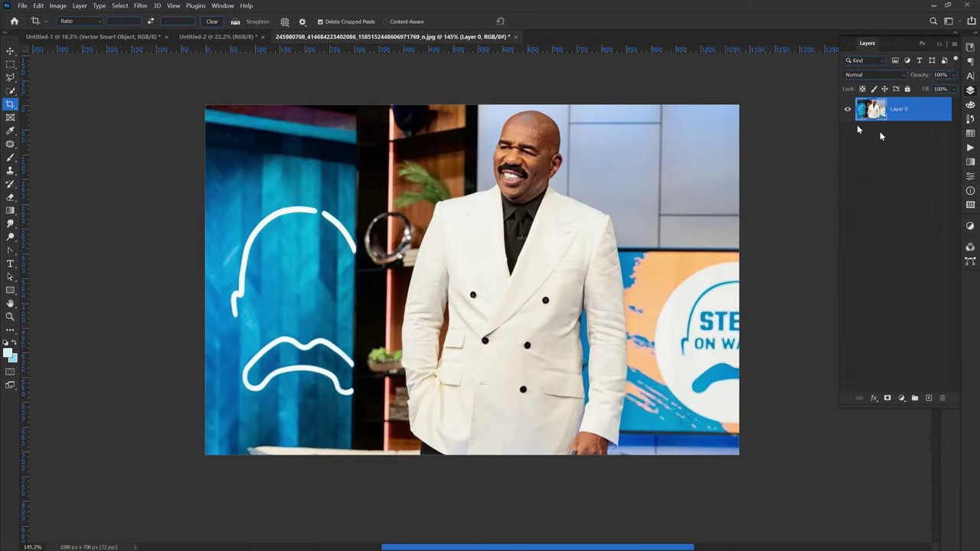
{"action": "left_click", "coordinate": [970, 180]}
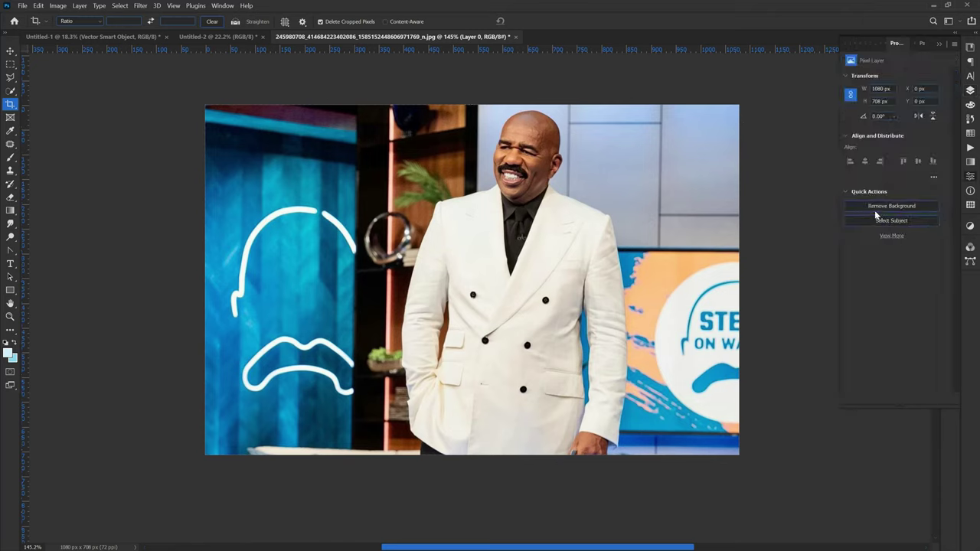
{"action": "left_click", "coordinate": [868, 222]}
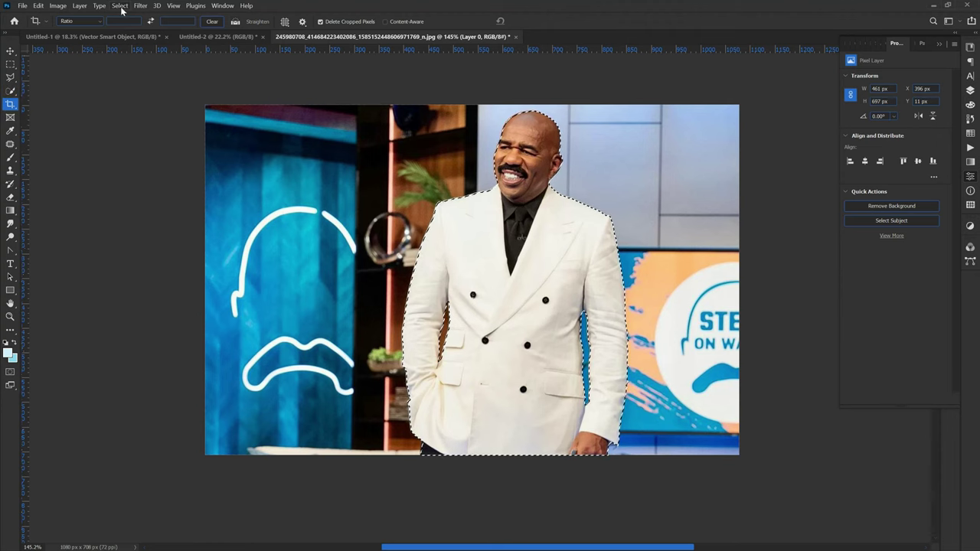
Invert the selection, delete the background around the man, and deselect.
{"action": "left_click", "coordinate": [120, 6]}
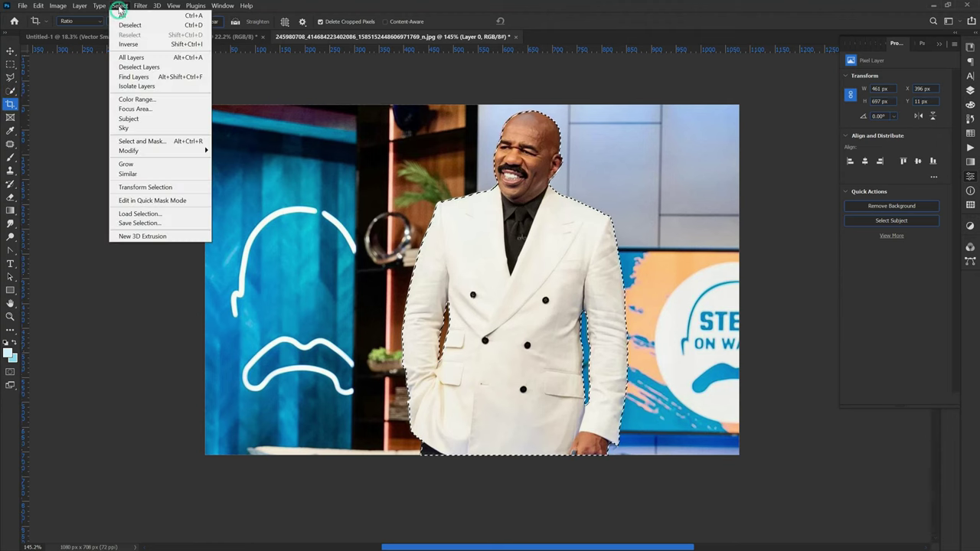
{"action": "left_click", "coordinate": [134, 46]}
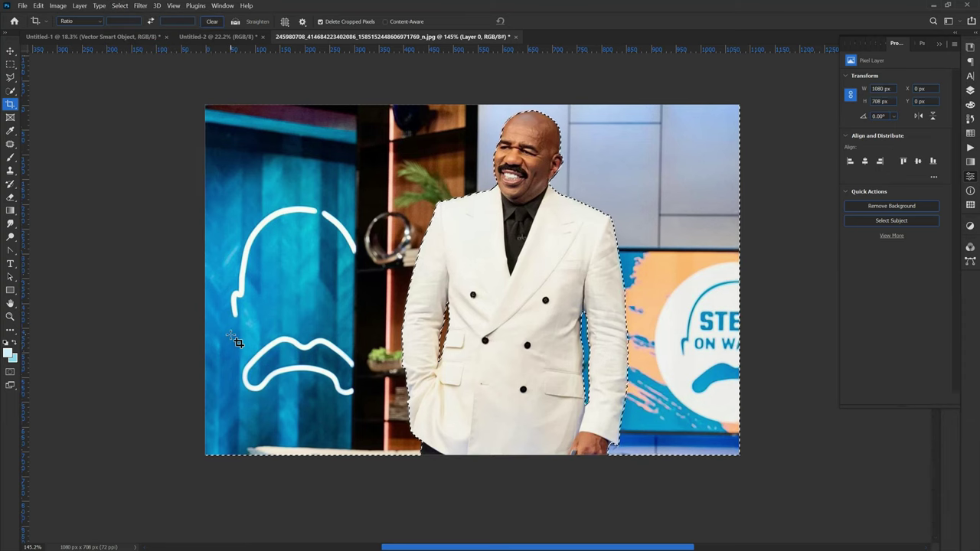
{"action": "key", "text": "Delete"}
{"action": "key", "text": "ctrl+d"}
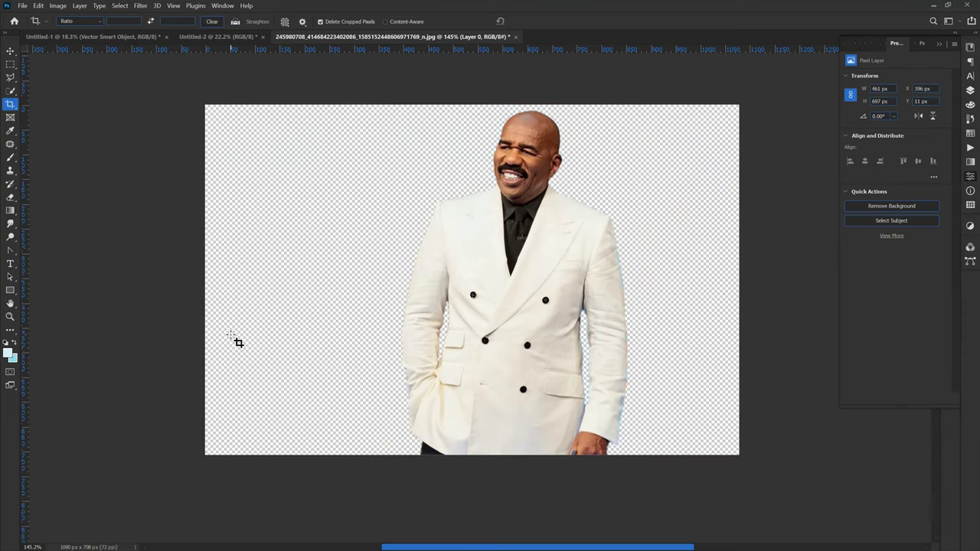
Drag the cut-out man onto the Untitled-2 blue poster canvas.
{"action": "left_click", "coordinate": [10, 51]}
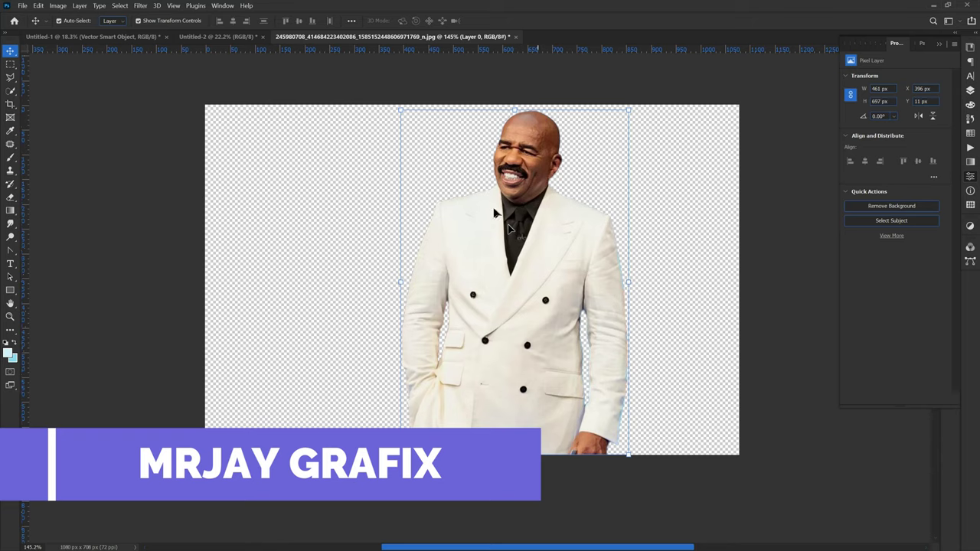
{"action": "mouse_move", "coordinate": [545, 201]}
{"action": "left_mouse_down"}
{"action": "mouse_move", "coordinate": [203, 36]}
{"action": "mouse_move", "coordinate": [134, 38]}
{"action": "left_mouse_up"}
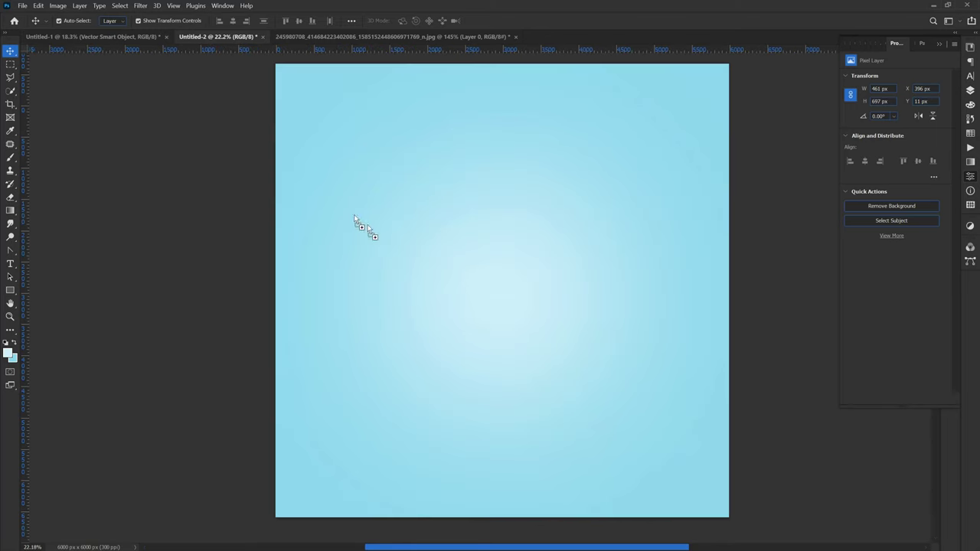
{"action": "mouse_move", "coordinate": [211, 38]}
{"action": "left_mouse_down"}
{"action": "mouse_move", "coordinate": [465, 276]}
{"action": "mouse_move", "coordinate": [479, 308]}
{"action": "left_mouse_up"}
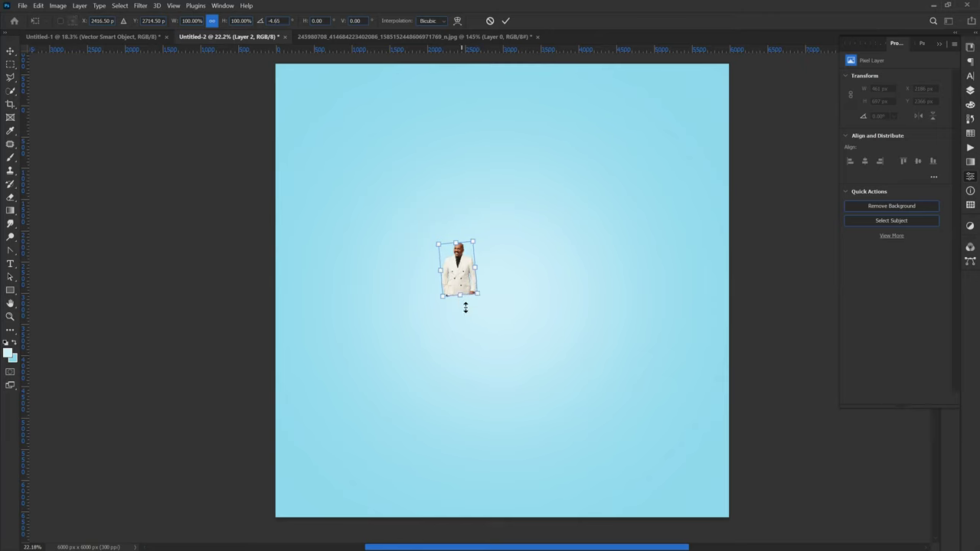
{"action": "mouse_move", "coordinate": [471, 309]}
{"action": "left_mouse_down"}
{"action": "mouse_move", "coordinate": [454, 305]}
{"action": "mouse_move", "coordinate": [474, 541]}
{"action": "left_mouse_up"}
Keep the man upright at 0°, enlarge him, and centre him at the poster's bottom edge.
{"action": "key", "text": "Return"}
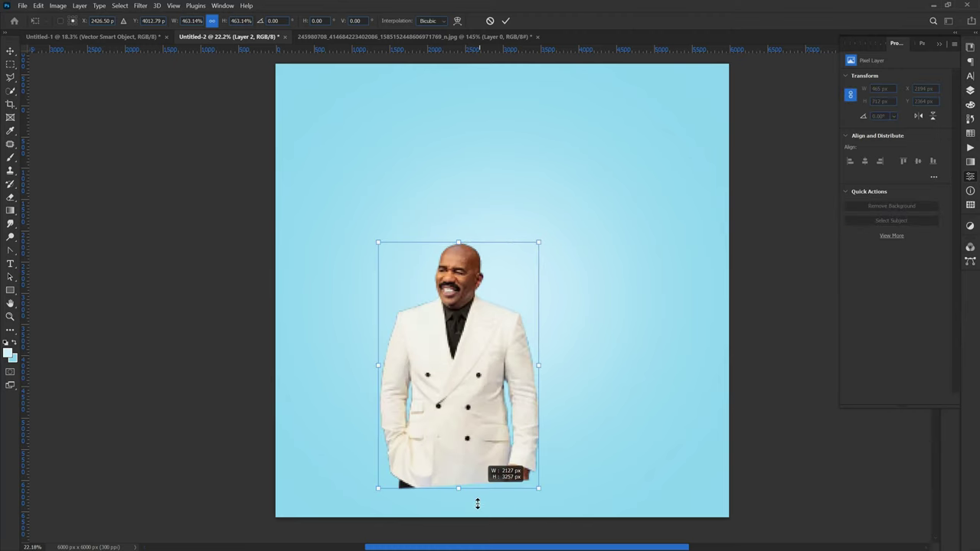
{"action": "left_click_drag", "start_coordinate": [449, 441], "coordinate": [607, 430]}
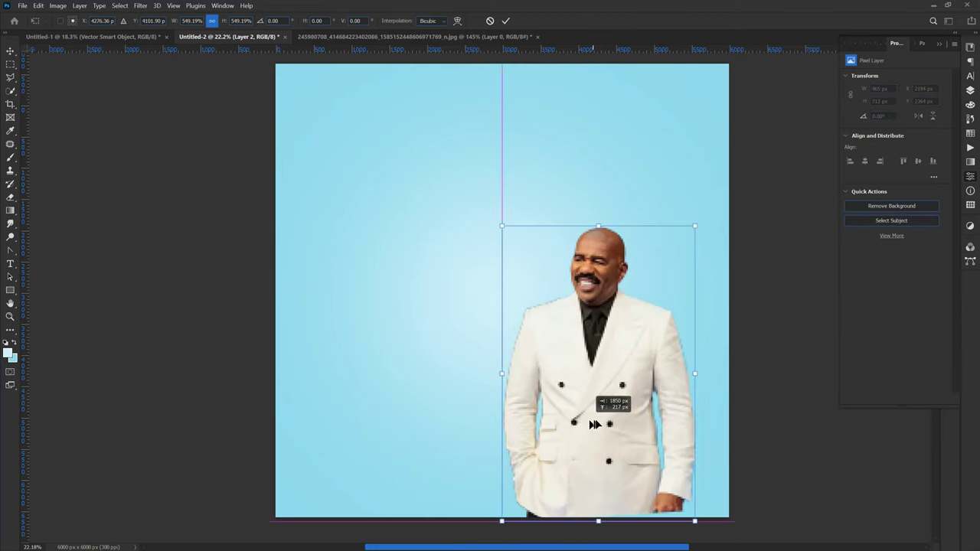
{"action": "key", "text": "Return"}
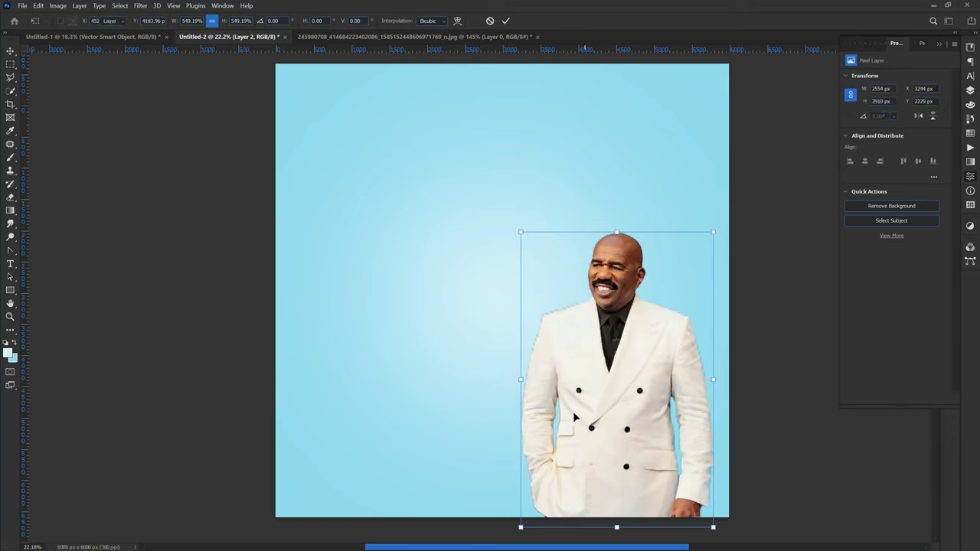
{"action": "mouse_move", "coordinate": [556, 387]}
{"action": "left_mouse_down"}
{"action": "mouse_move", "coordinate": [563, 435]}
{"action": "mouse_move", "coordinate": [443, 297]}
{"action": "mouse_move", "coordinate": [470, 295]}
{"action": "mouse_move", "coordinate": [489, 460]}
{"action": "mouse_move", "coordinate": [478, 462]}
{"action": "left_mouse_up"}
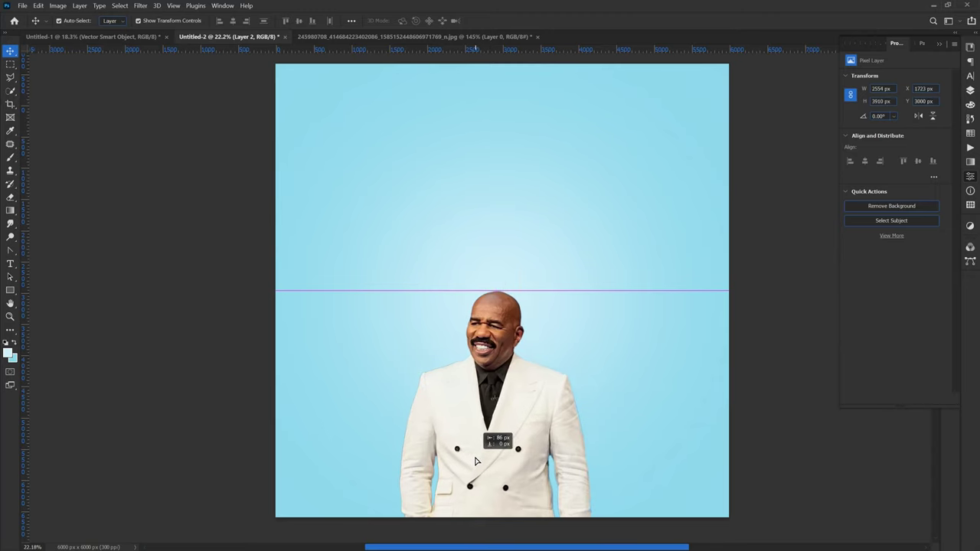
{"action": "left_click_drag", "start_coordinate": [475, 462], "coordinate": [477, 459]}
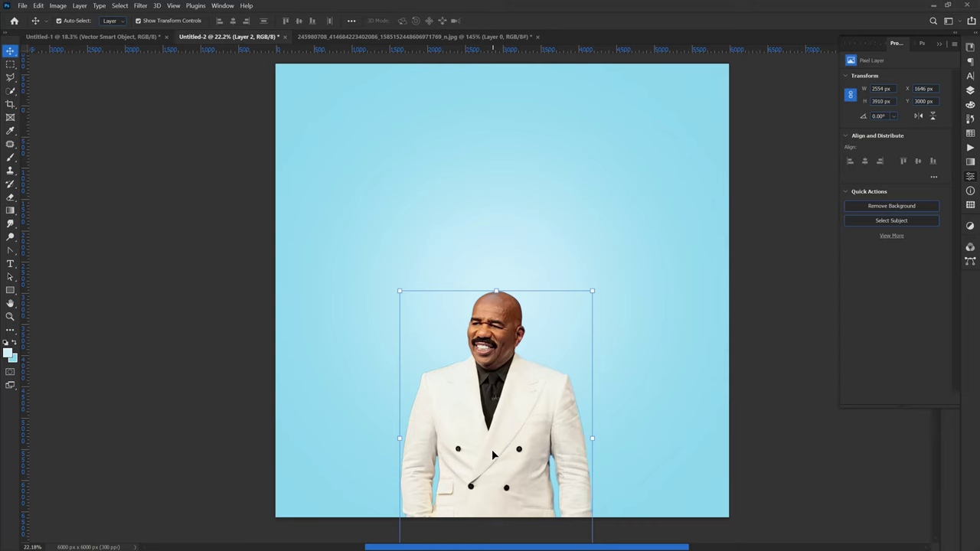
{"action": "left_click", "coordinate": [120, 400]}
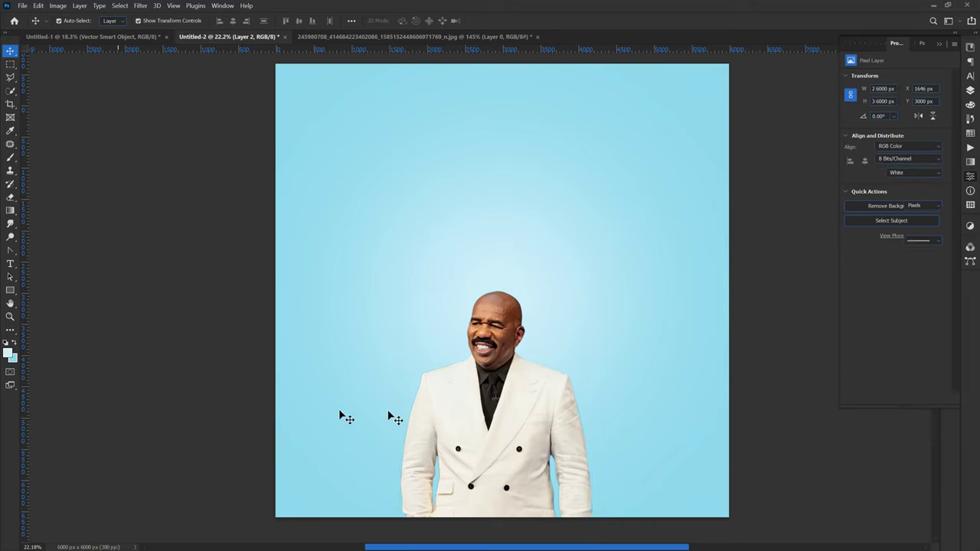
Select the man's Layer 2 and toggle visibility of the centre glow Layer 1.
{"action": "left_click", "coordinate": [472, 423]}
{"action": "left_click", "coordinate": [276, 378]}
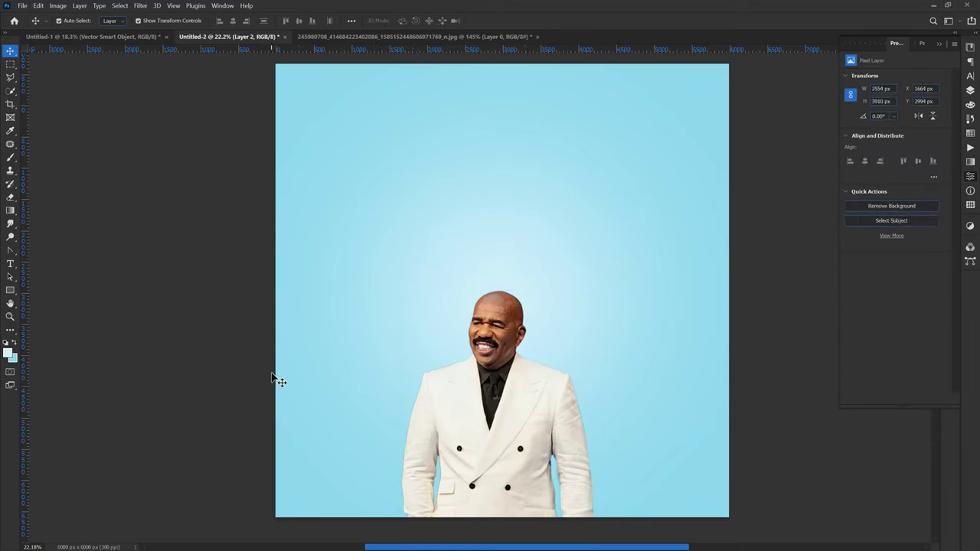
{"action": "left_click", "coordinate": [970, 89]}
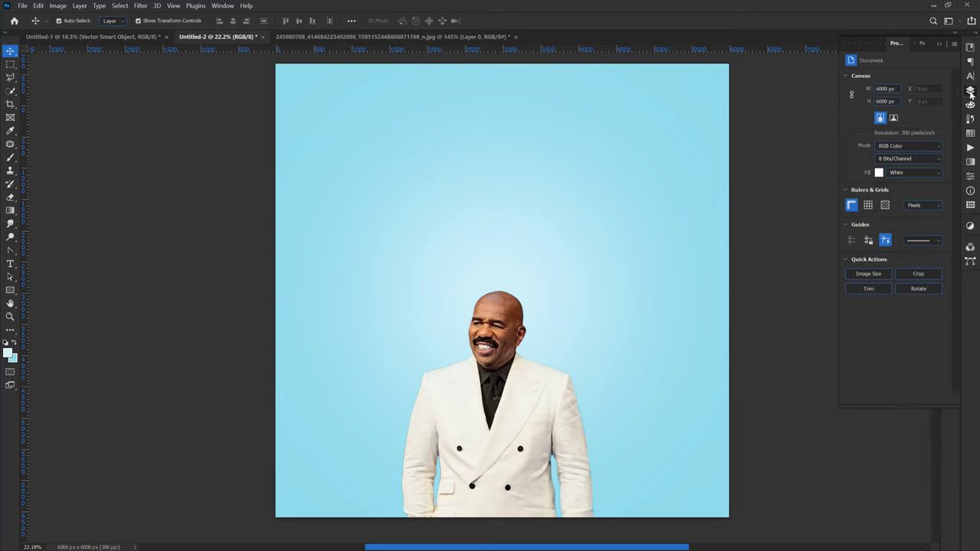
{"action": "left_click", "coordinate": [867, 122]}
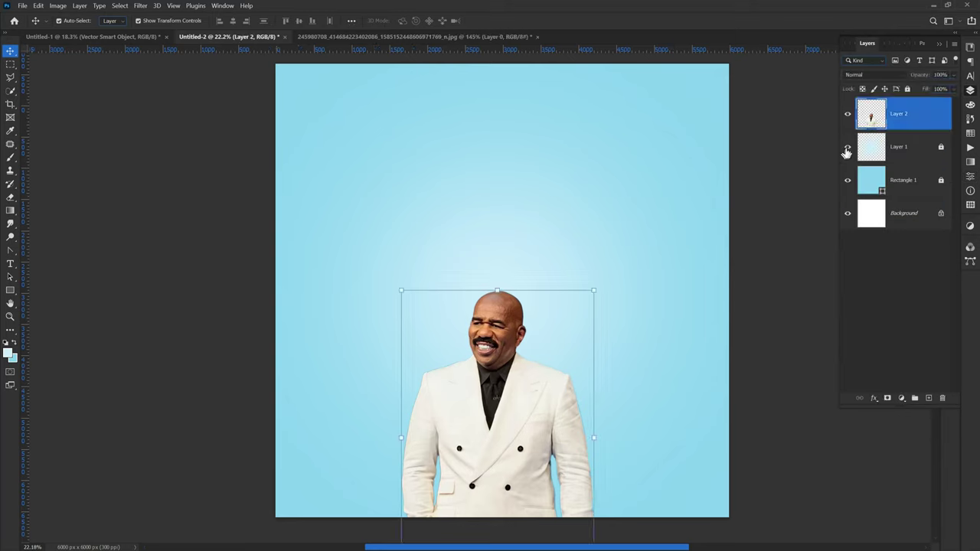
{"action": "left_click", "coordinate": [847, 149]}
{"action": "left_click", "coordinate": [204, 357]}
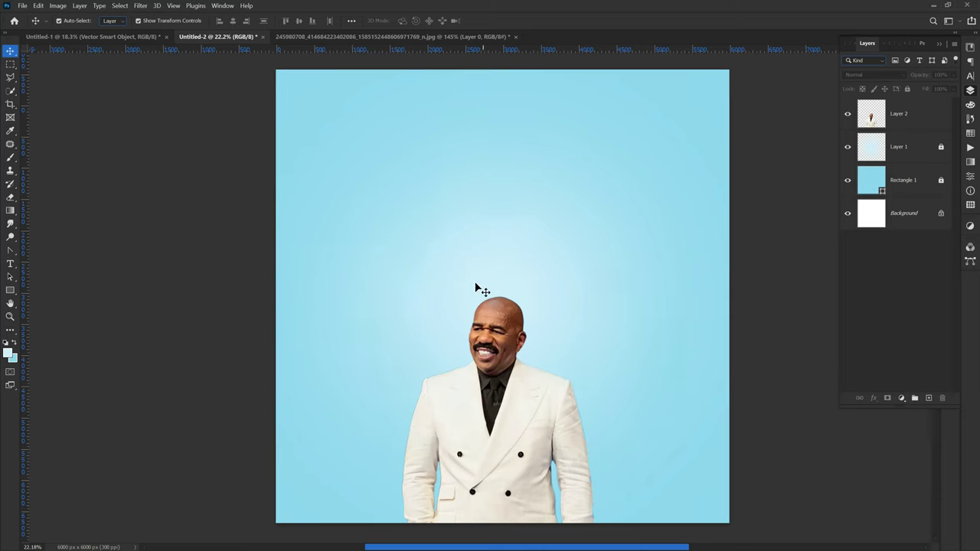
Switch between the open documents, ending on the hearts and bow tie design.
{"action": "left_click", "coordinate": [303, 36]}
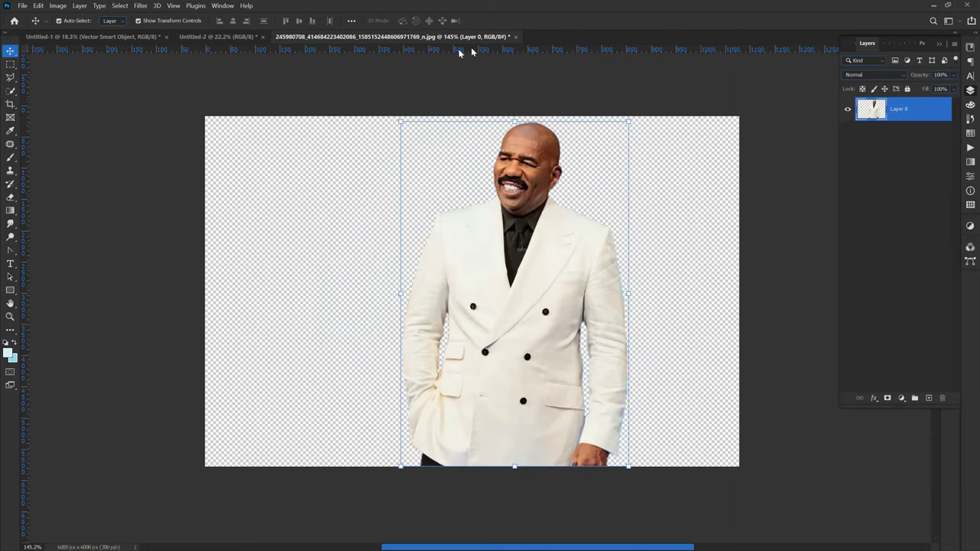
{"action": "left_click", "coordinate": [127, 38]}
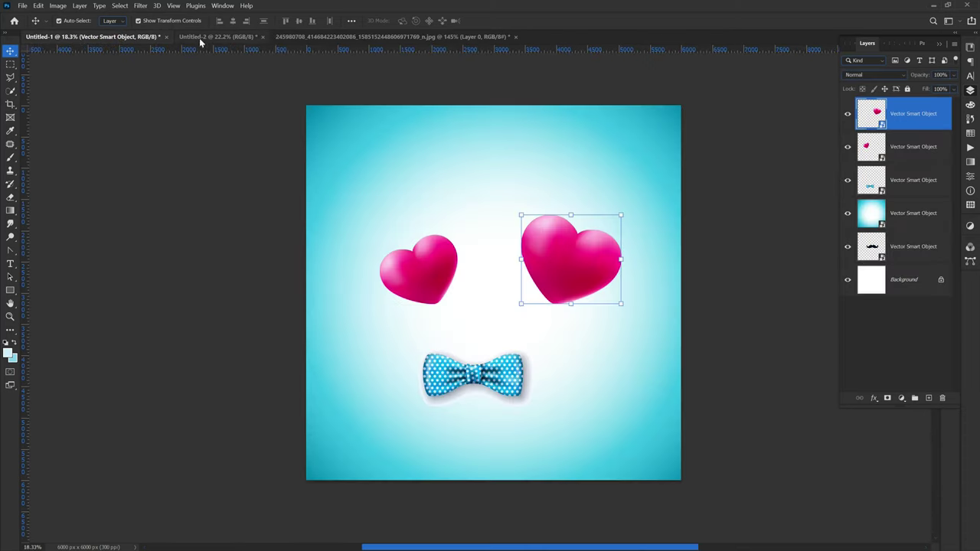
{"action": "left_click", "coordinate": [199, 37]}
{"action": "left_click", "coordinate": [359, 36]}
{"action": "left_click", "coordinate": [200, 37]}
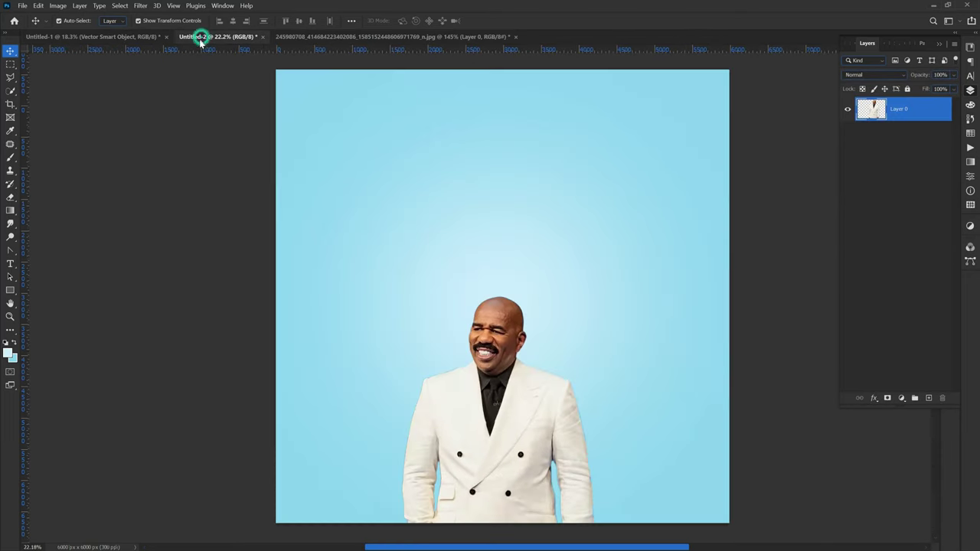
{"action": "left_click", "coordinate": [99, 37]}
Bring the cyan-to-white gradient into the poster below the man and enlarge it to cover the canvas.
{"action": "key", "text": "alt+bracketleft"}
{"action": "key", "text": "alt+bracketleft"}
{"action": "key", "text": "alt+bracketleft"}
{"action": "mouse_move", "coordinate": [376, 415]}
{"action": "left_mouse_down"}
{"action": "mouse_move", "coordinate": [232, 42]}
{"action": "mouse_move", "coordinate": [449, 313]}
{"action": "mouse_move", "coordinate": [470, 326]}
{"action": "left_mouse_up"}
{"action": "mouse_move", "coordinate": [900, 155]}
{"action": "left_mouse_down"}
{"action": "mouse_move", "coordinate": [896, 113]}
{"action": "mouse_move", "coordinate": [900, 199]}
{"action": "mouse_move", "coordinate": [878, 99]}
{"action": "mouse_move", "coordinate": [876, 108]}
{"action": "left_mouse_up"}
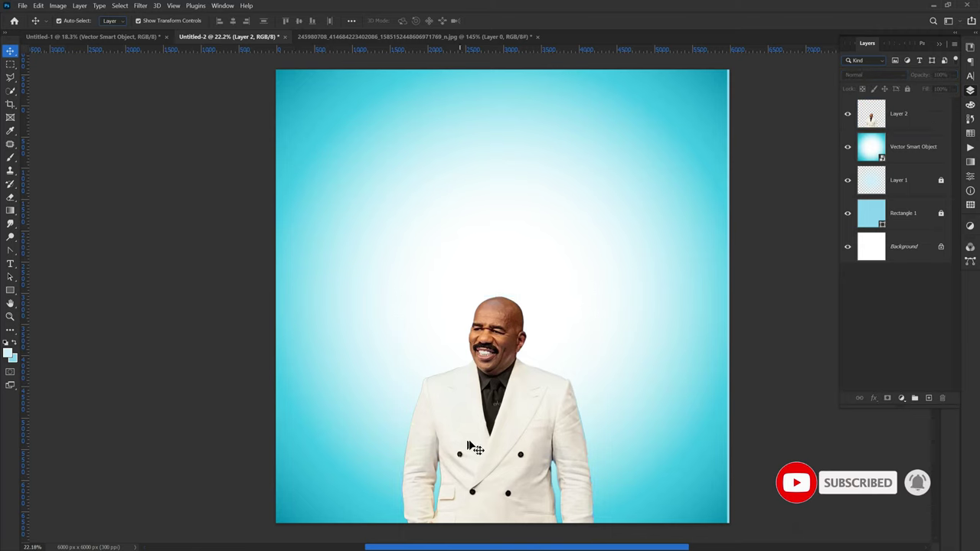
{"action": "left_click", "coordinate": [660, 466]}
{"action": "key", "text": "ctrl+t"}
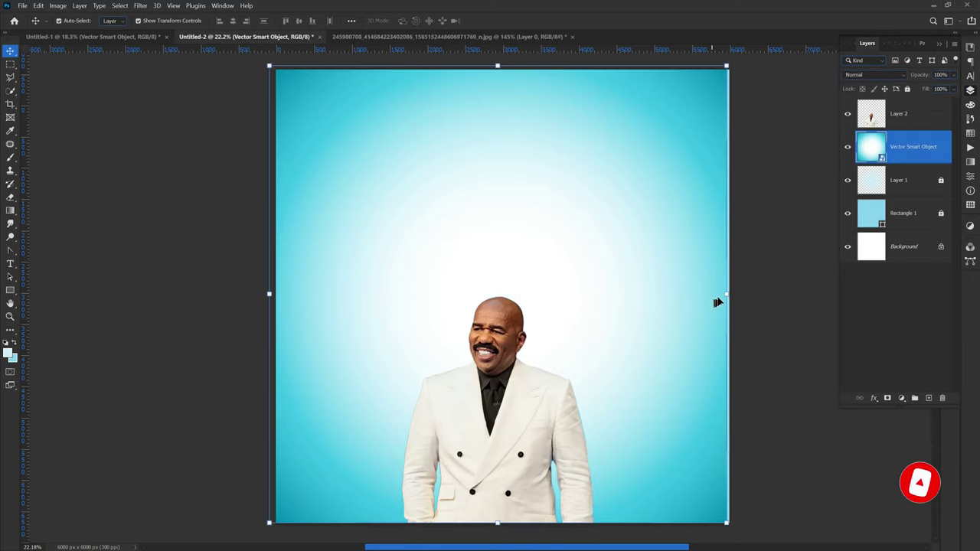
{"action": "left_click_drag", "start_coordinate": [723, 295], "coordinate": [732, 296]}
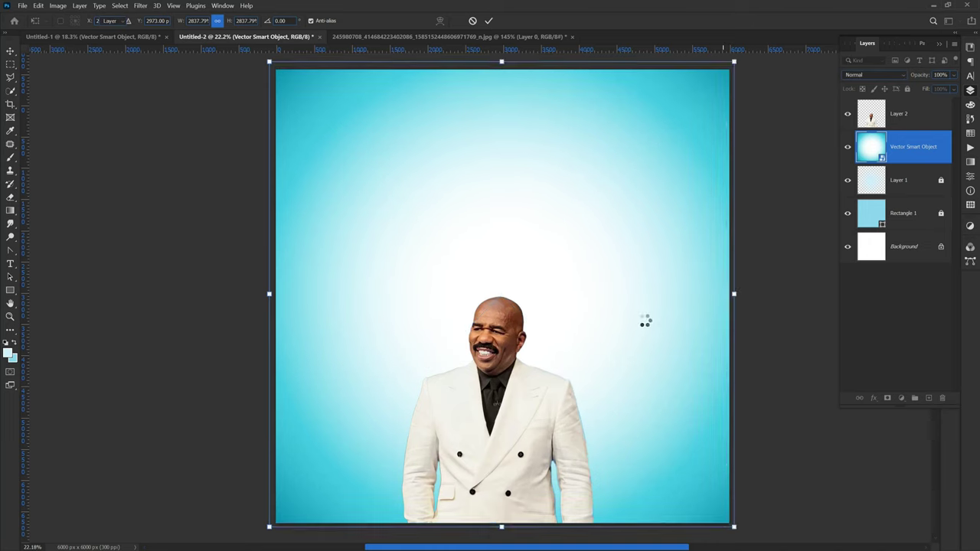
{"action": "key", "text": "Return"}
Rasterize and lock the gradient layer, then reselect the man's layer.
{"action": "right_click", "coordinate": [902, 158]}
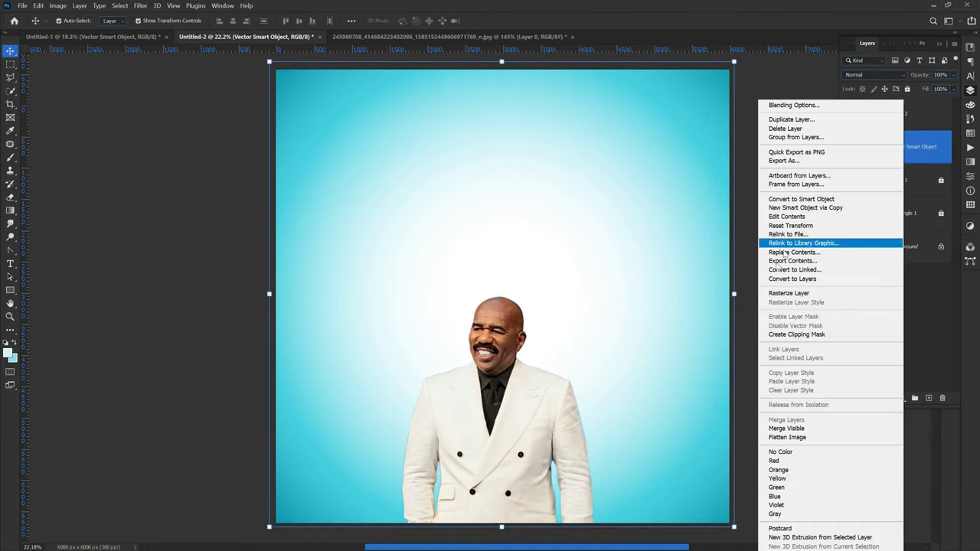
{"action": "left_click", "coordinate": [773, 294]}
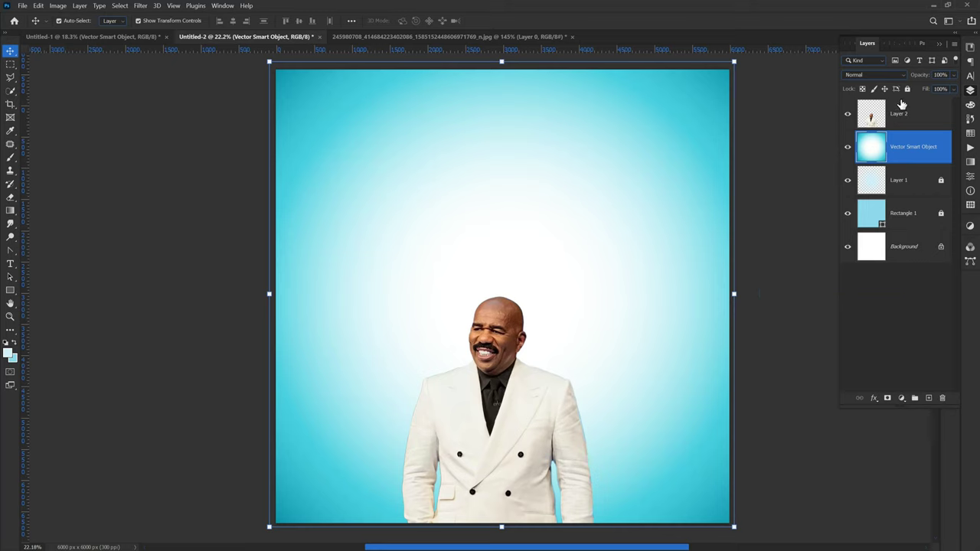
{"action": "left_click", "coordinate": [907, 89]}
{"action": "left_click", "coordinate": [778, 310]}
{"action": "left_click", "coordinate": [486, 371]}
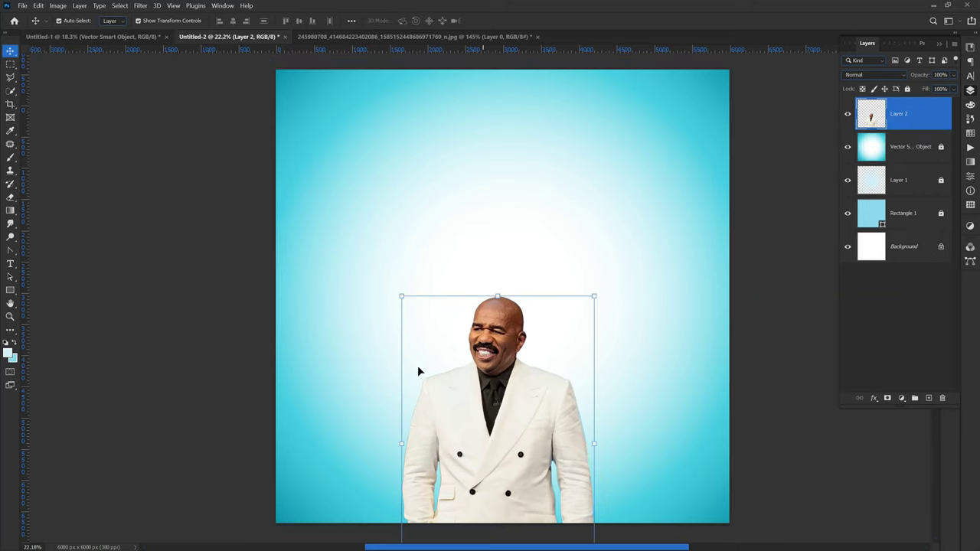
{"action": "left_click", "coordinate": [268, 350]}
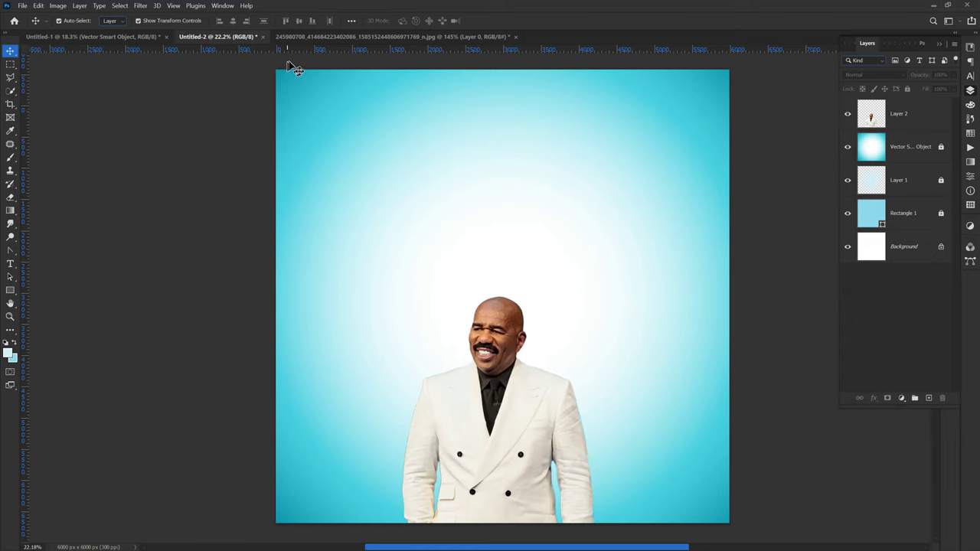
Add the text 'fathers' in dark teal #002a36 above the man's head, upper left.
{"action": "left_click", "coordinate": [106, 36]}
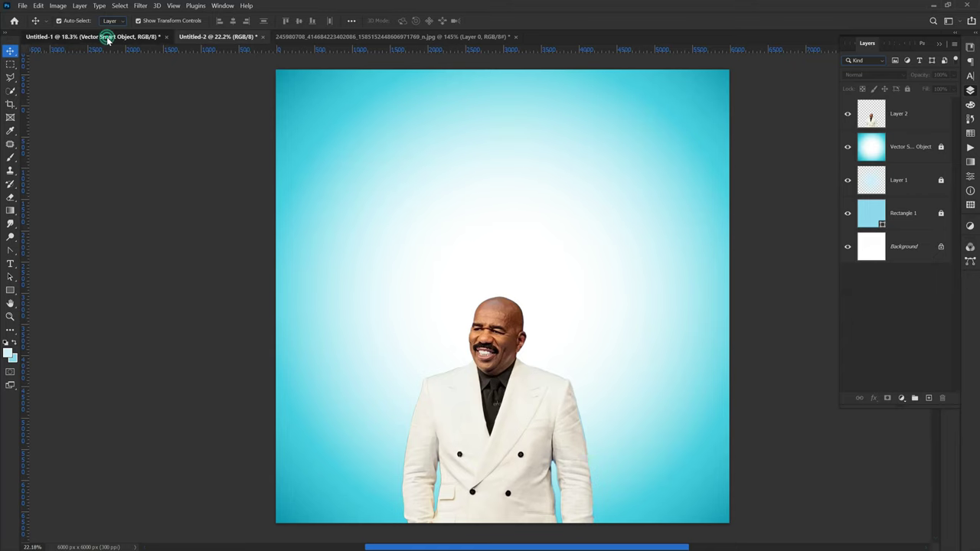
{"action": "left_click", "coordinate": [240, 39]}
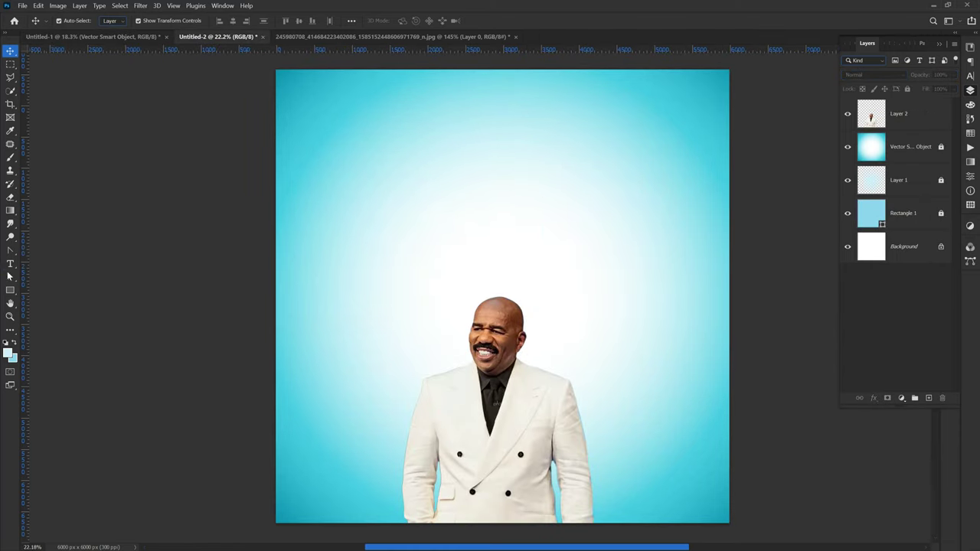
{"action": "key", "text": "t"}
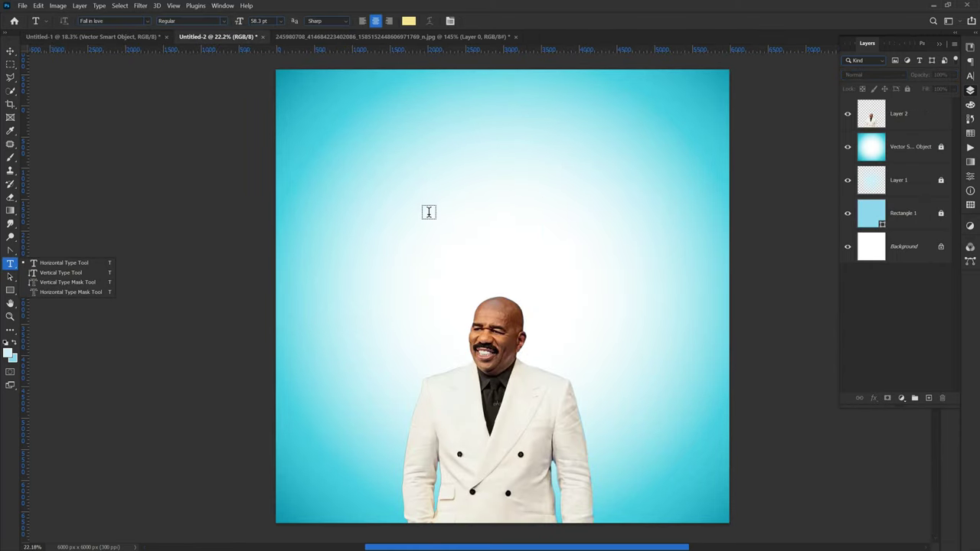
{"action": "left_click", "coordinate": [414, 212]}
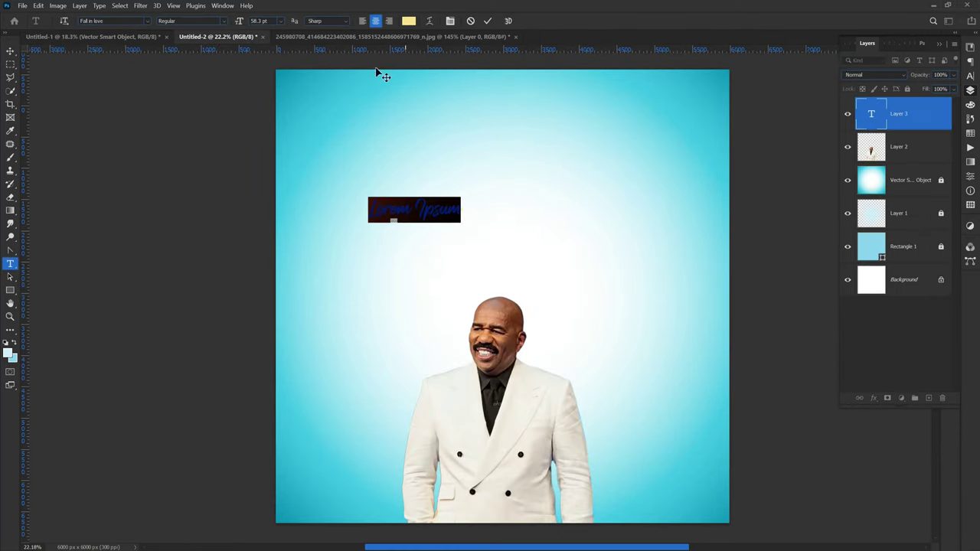
{"action": "left_click", "coordinate": [409, 22]}
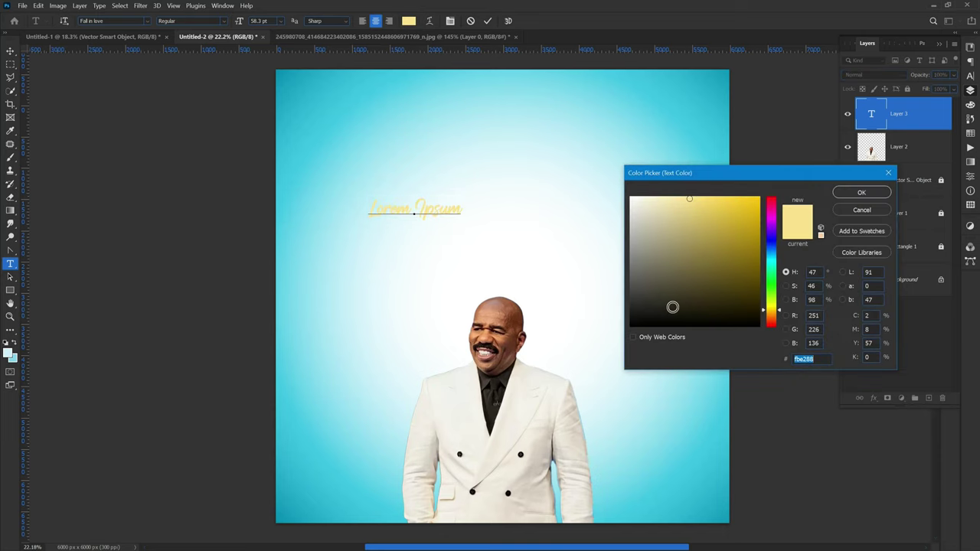
{"action": "left_click", "coordinate": [727, 511]}
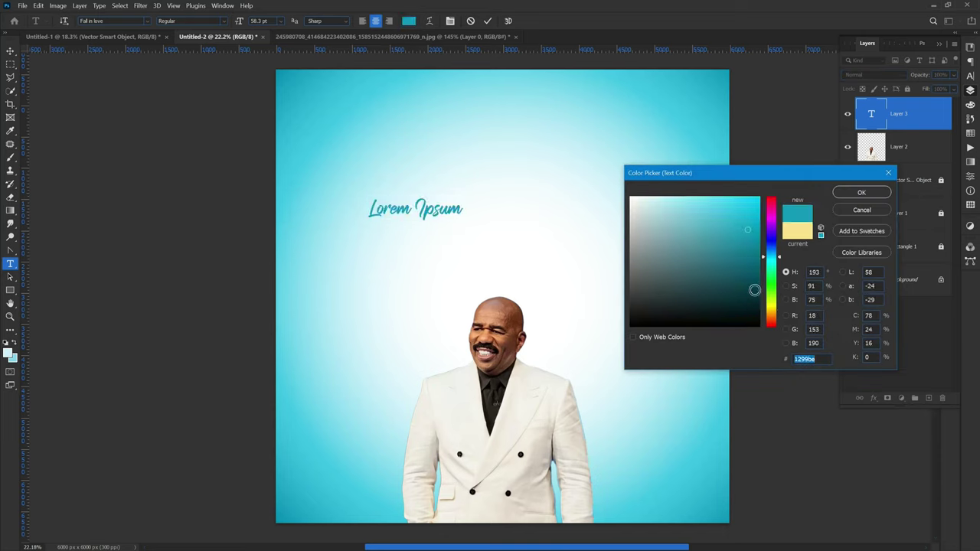
{"action": "left_click", "coordinate": [753, 297]}
{"action": "left_click_drag", "start_coordinate": [757, 294], "coordinate": [762, 301]}
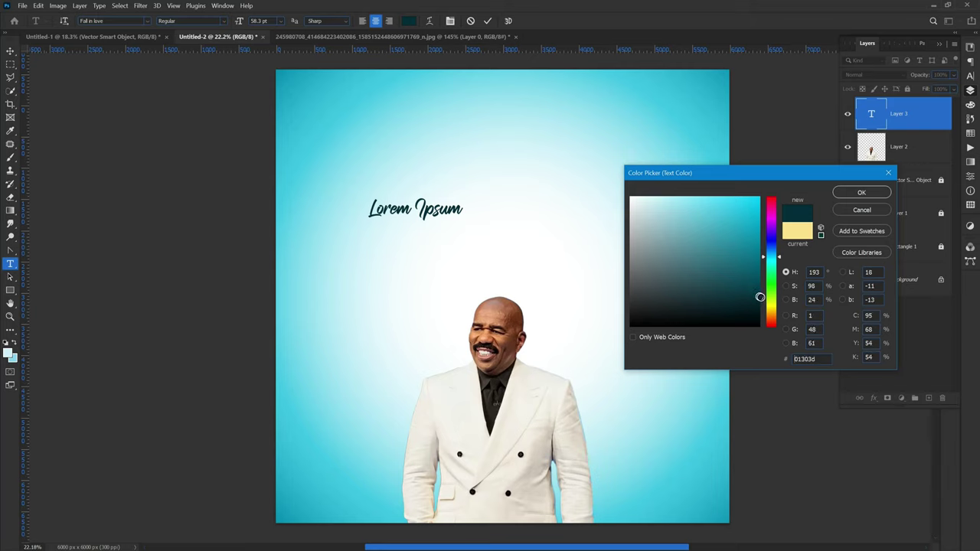
{"action": "left_click", "coordinate": [854, 194]}
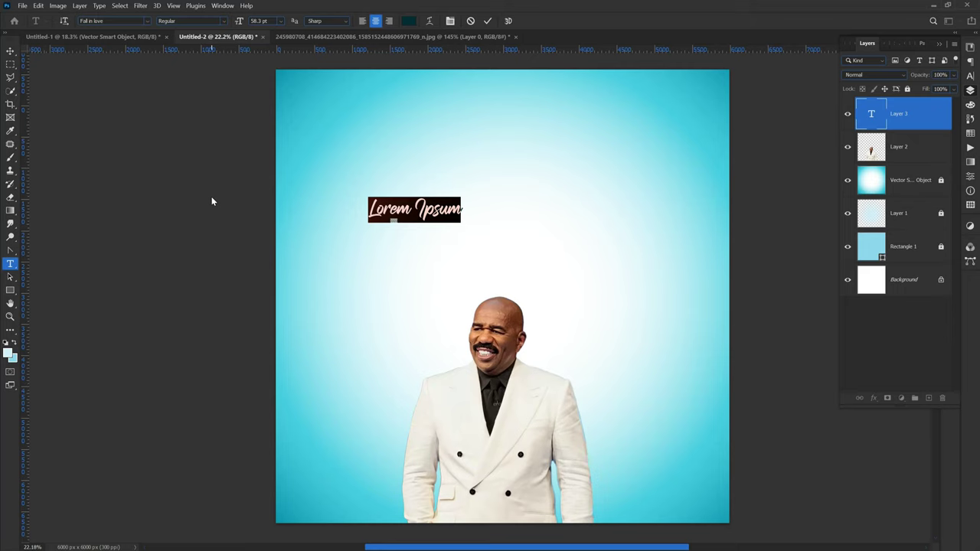
{"action": "type", "text": "fathers"}
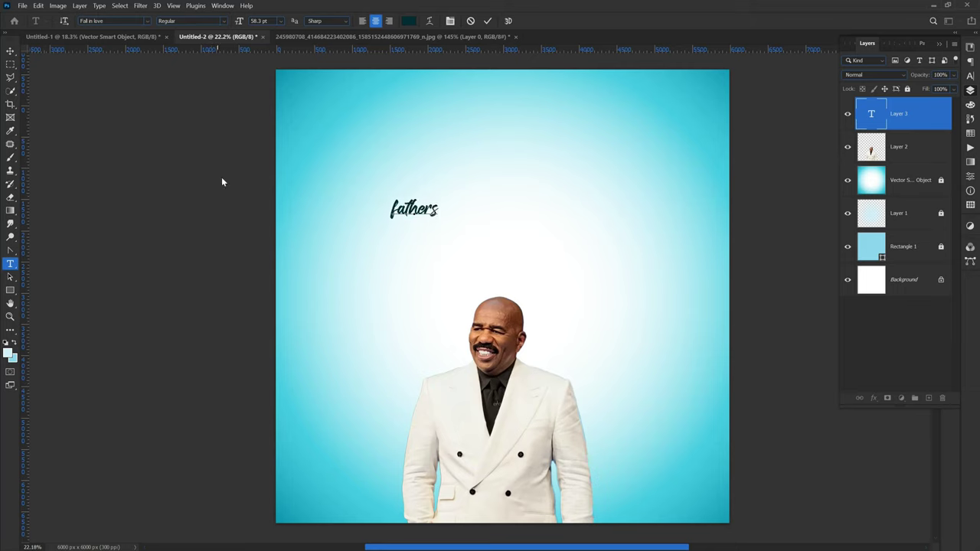
Edit the script title text so it reads 'Fathers Day'.
{"action": "left_click_drag", "start_coordinate": [395, 209], "coordinate": [363, 208]}
{"action": "type", "text": "F"}
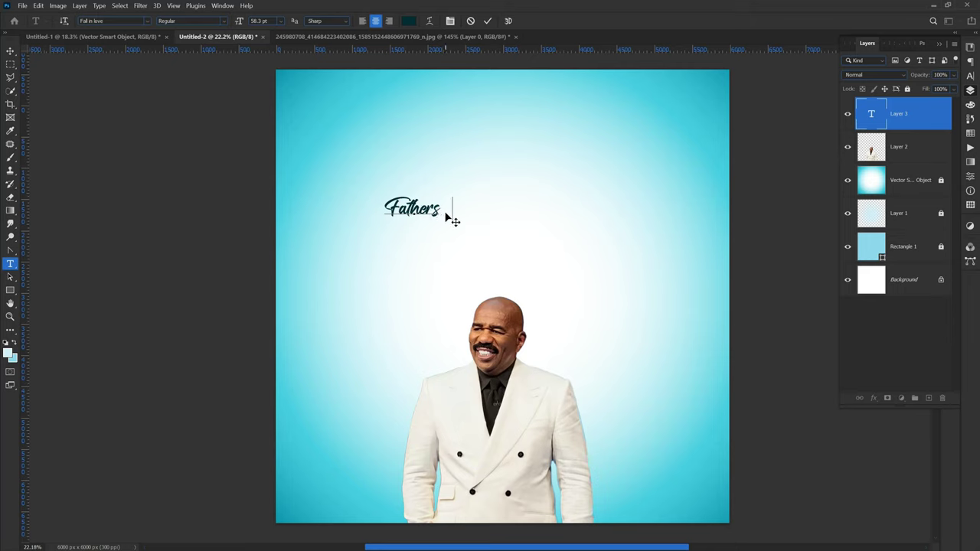
{"action": "type", "text": " DA"}
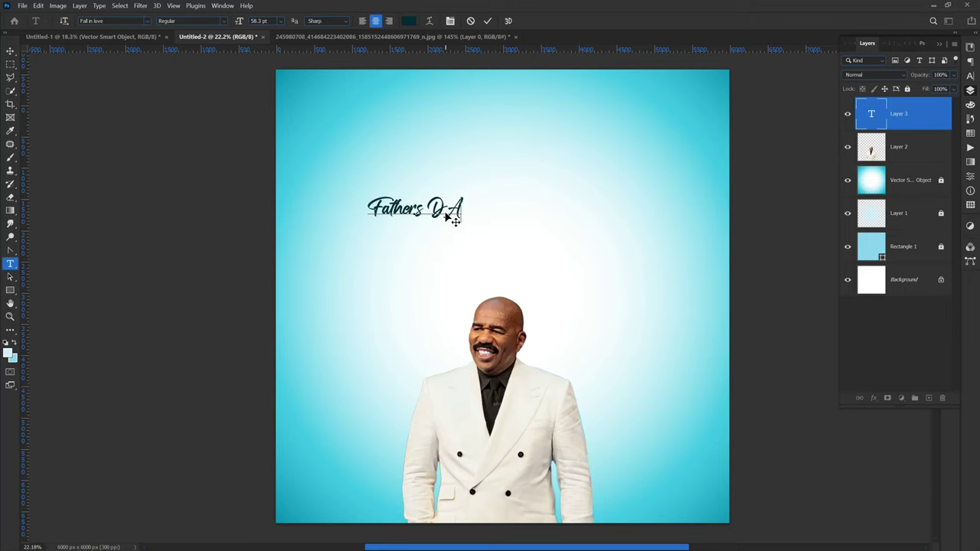
{"action": "key", "text": "BackSpace"}
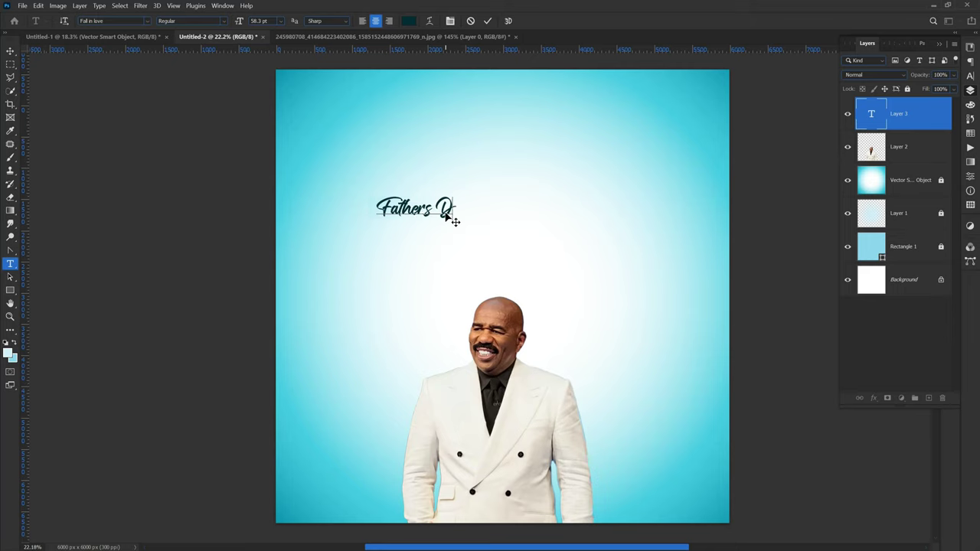
{"action": "key", "text": "BackSpace"}
{"action": "key", "text": "BackSpace"}
{"action": "type", "text": "Da"}
{"action": "key", "text": "BackSpace"}
{"action": "key", "text": "BackSpace"}
{"action": "key", "text": "BackSpace"}
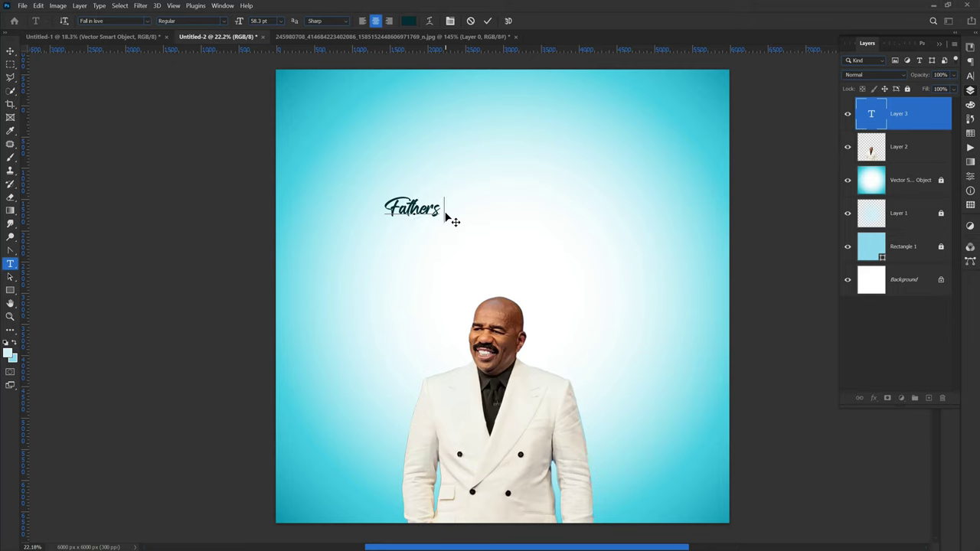
{"action": "type", "text": "Day"}
{"action": "left_click", "coordinate": [10, 52]}
Enlarge Fathers Day to about 243% and centre it above the man's head.
{"action": "key", "text": "ctrl+t"}
{"action": "left_click_drag", "start_coordinate": [583, 265], "coordinate": [593, 259]}
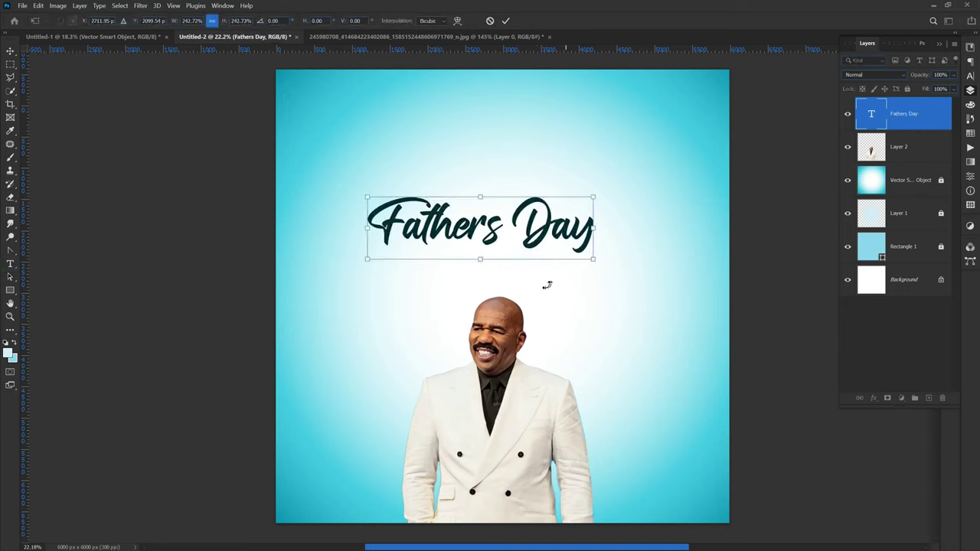
{"action": "key", "text": "Return"}
{"action": "mouse_move", "coordinate": [453, 229]}
{"action": "left_mouse_down"}
{"action": "mouse_move", "coordinate": [485, 251]}
{"action": "mouse_move", "coordinate": [473, 256]}
{"action": "left_mouse_up"}
{"action": "double_click", "coordinate": [473, 256]}
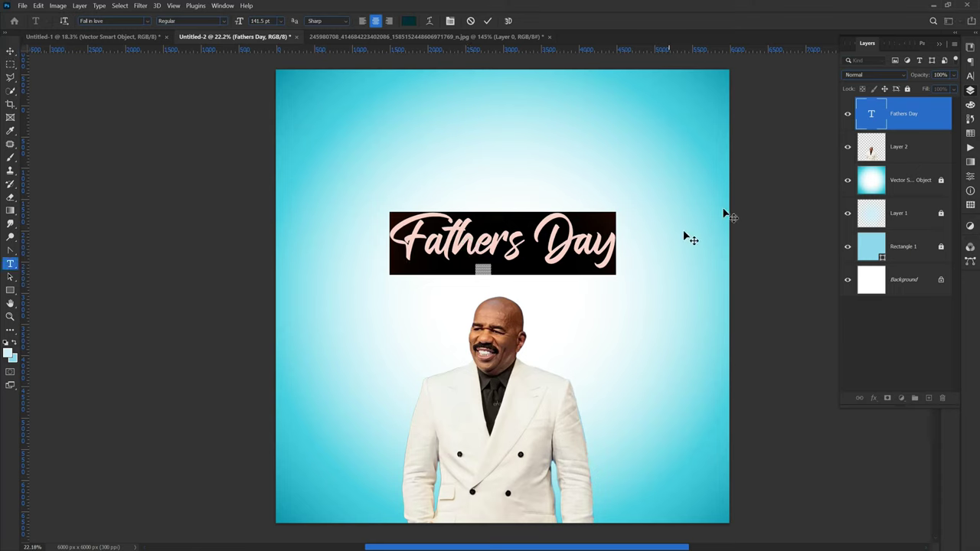
Set the title font to BigNoodleTitling Regular.
{"action": "left_click", "coordinate": [969, 77]}
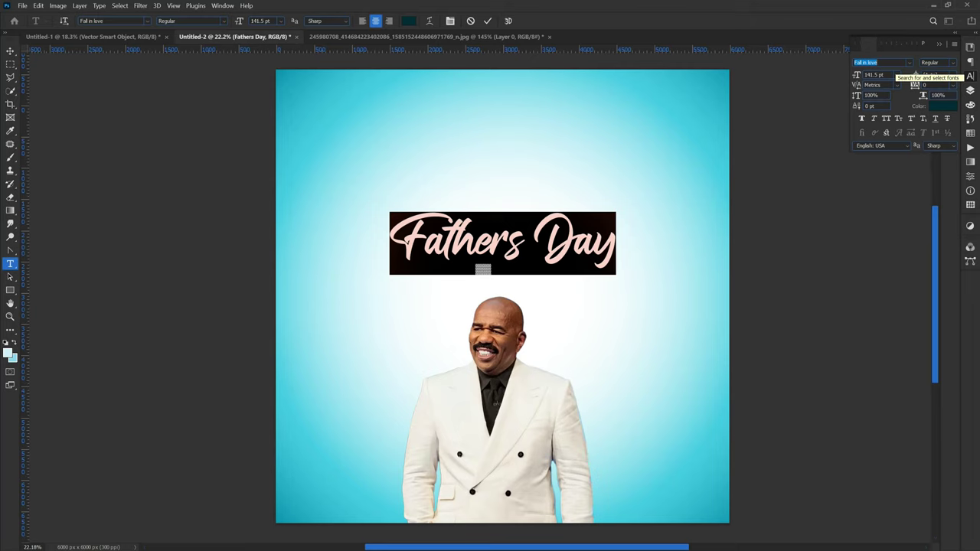
{"action": "type", "text": "bi"}
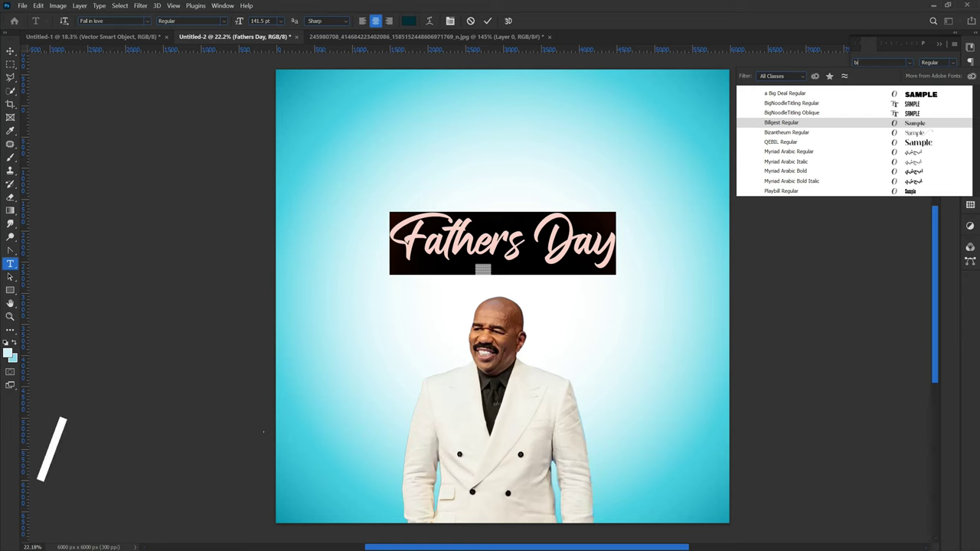
{"action": "type", "text": "gNoodleTitling"}
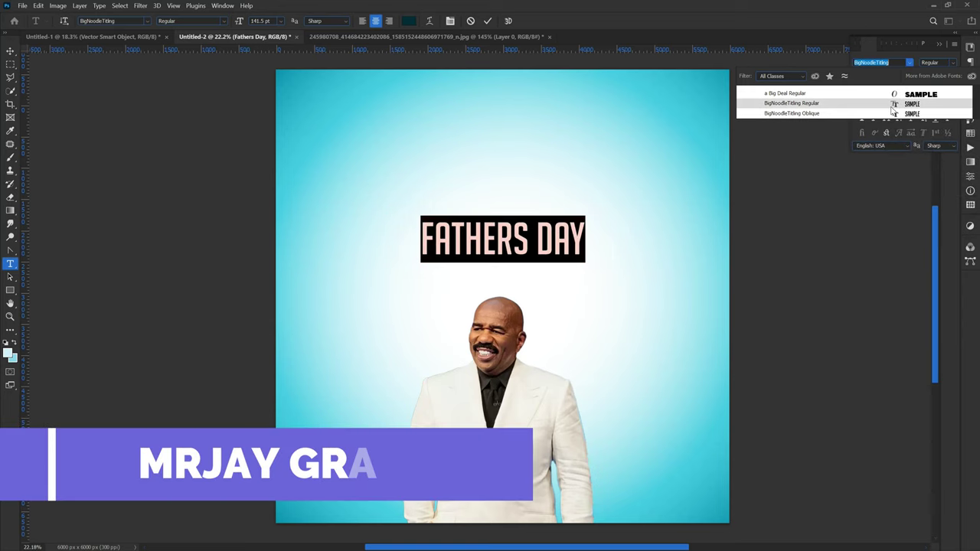
{"action": "left_click", "coordinate": [892, 110]}
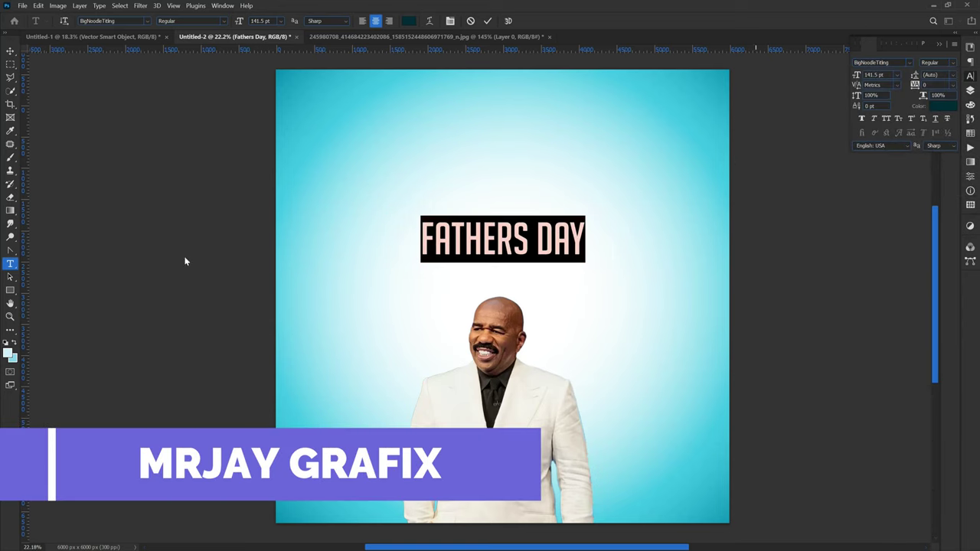
{"action": "left_click", "coordinate": [488, 20]}
Enlarge the FATHERS DAY title and shift it right to centre it.
{"action": "key", "text": "v"}
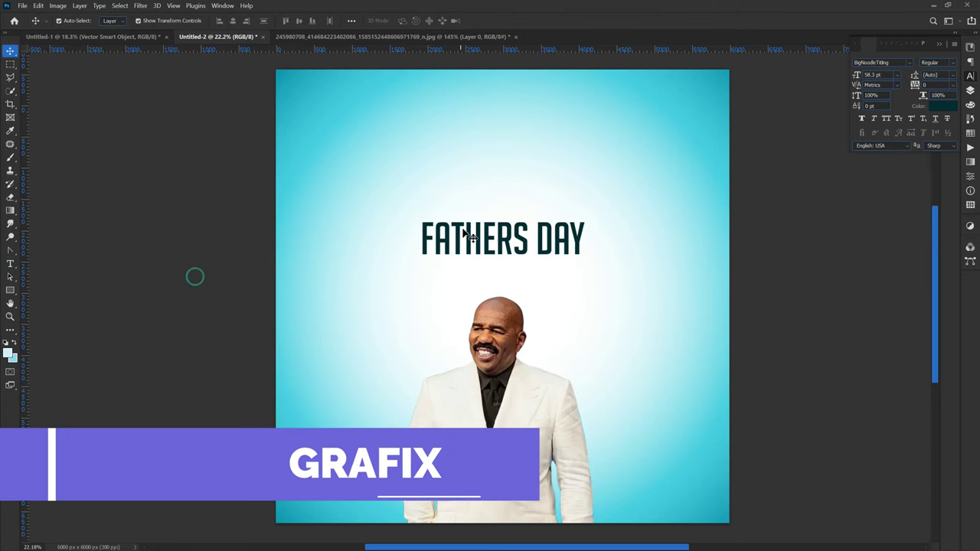
{"action": "key", "text": "ctrl+t"}
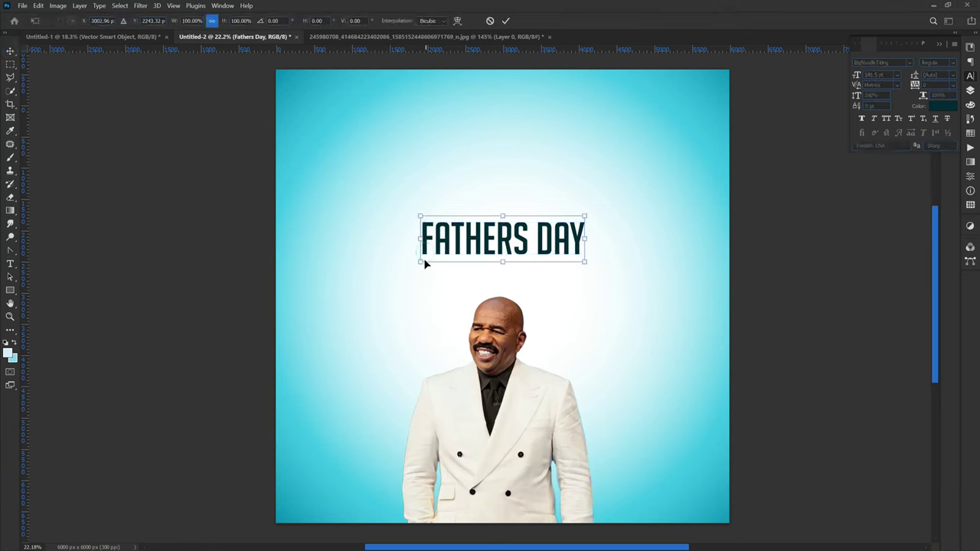
{"action": "left_click_drag", "start_coordinate": [420, 262], "coordinate": [377, 329]}
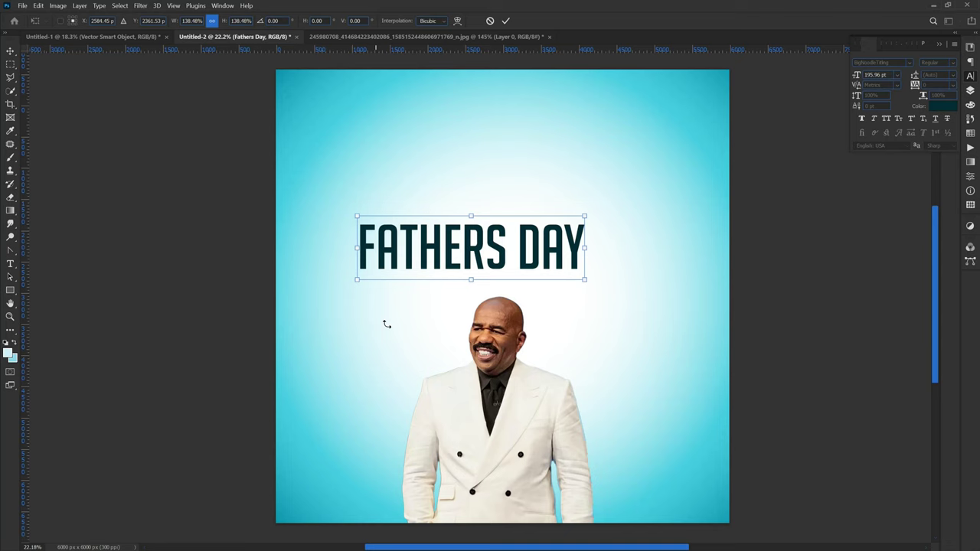
{"action": "key", "text": "Return"}
{"action": "mouse_move", "coordinate": [430, 248]}
{"action": "left_mouse_down"}
{"action": "mouse_move", "coordinate": [457, 248]}
{"action": "mouse_move", "coordinate": [450, 254]}
{"action": "left_mouse_up"}
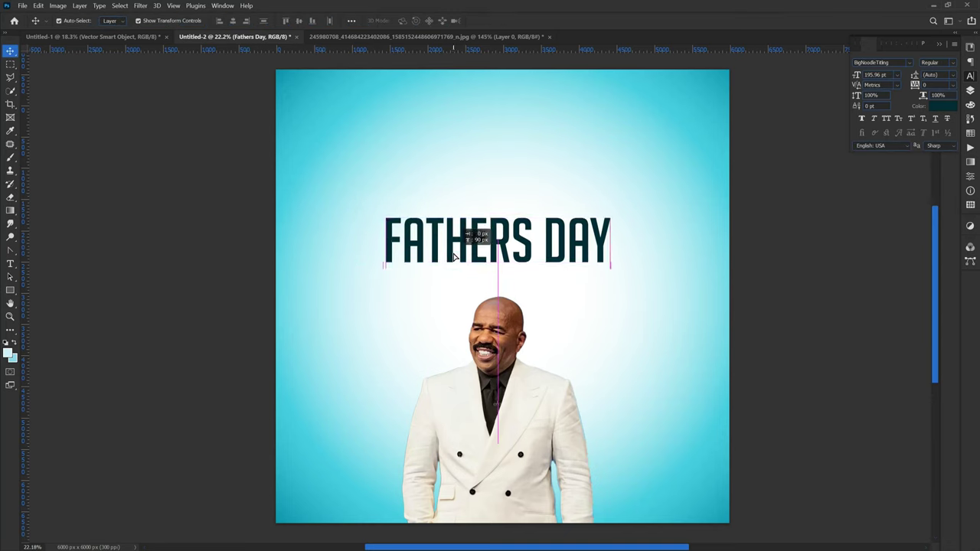
Insert an apostrophe between R and S so the title reads FATHER'S DAY.
{"action": "double_click", "coordinate": [511, 245]}
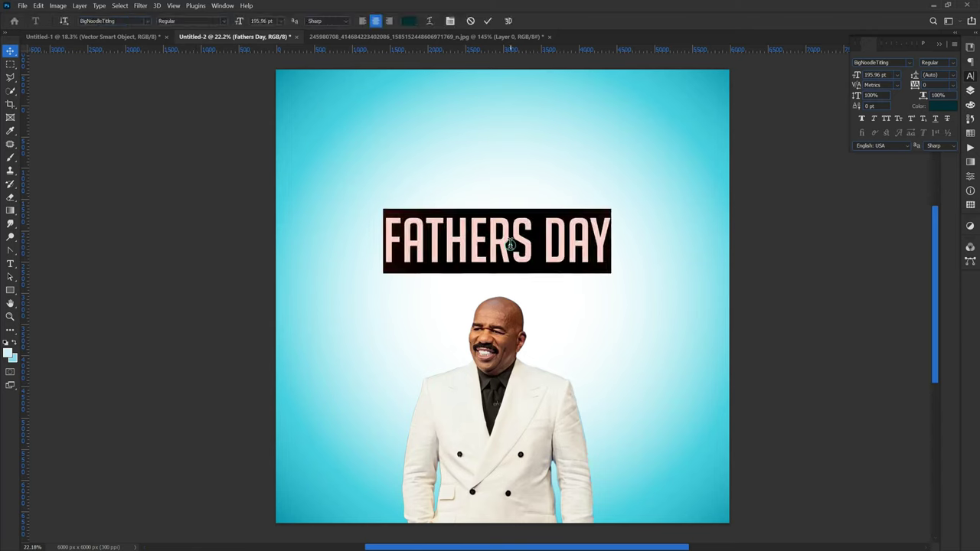
{"action": "left_click", "coordinate": [511, 245]}
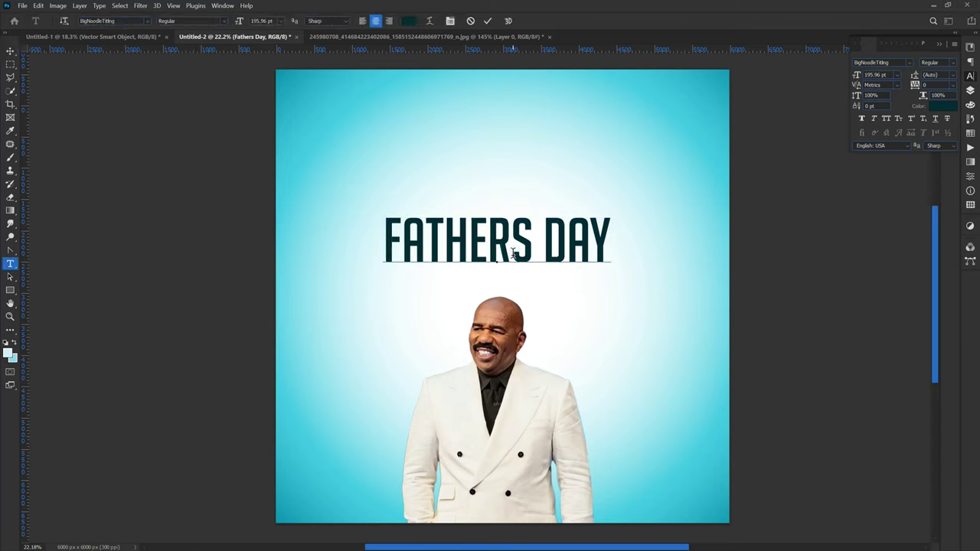
{"action": "type", "text": "'"}
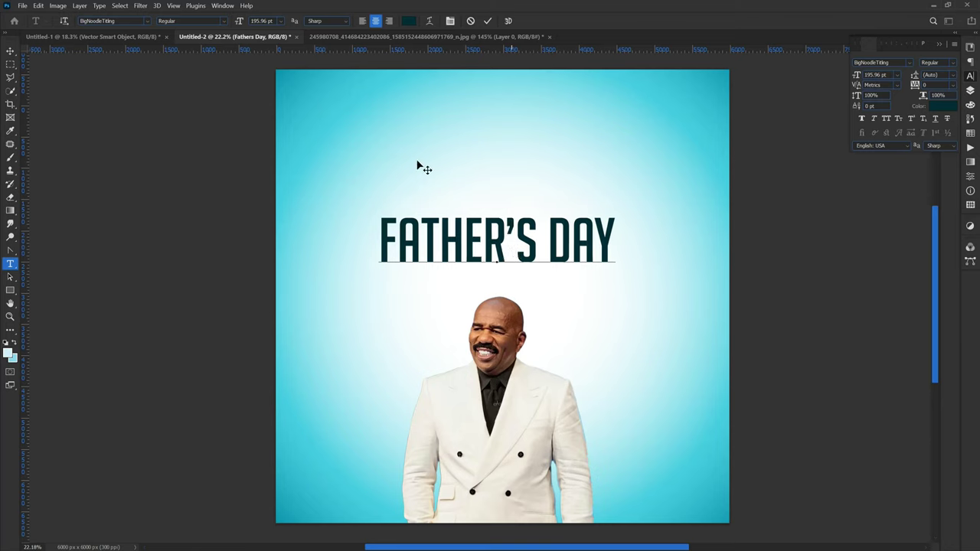
{"action": "left_click", "coordinate": [487, 21]}
{"action": "key", "text": "v"}
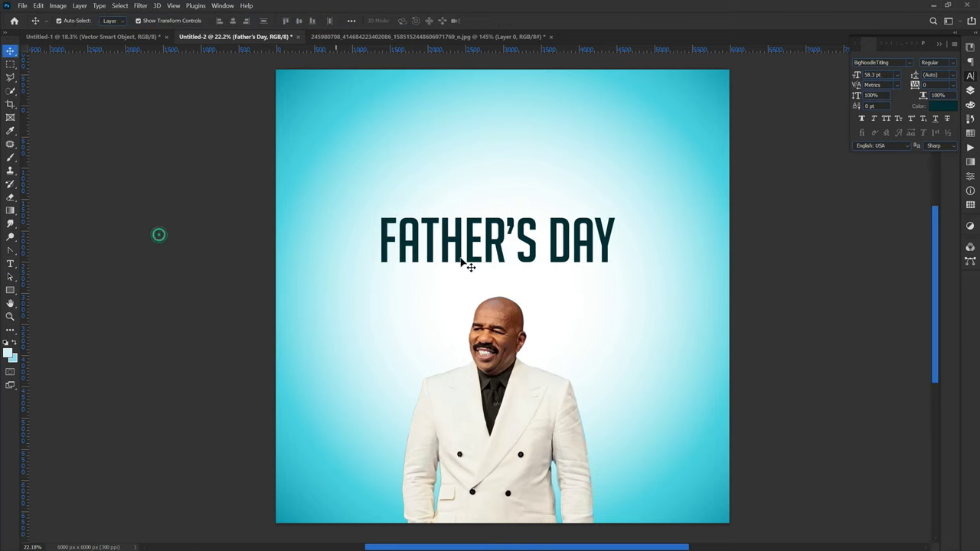
Restyle the title text in Montserrat Black.
{"action": "left_click", "coordinate": [479, 251]}
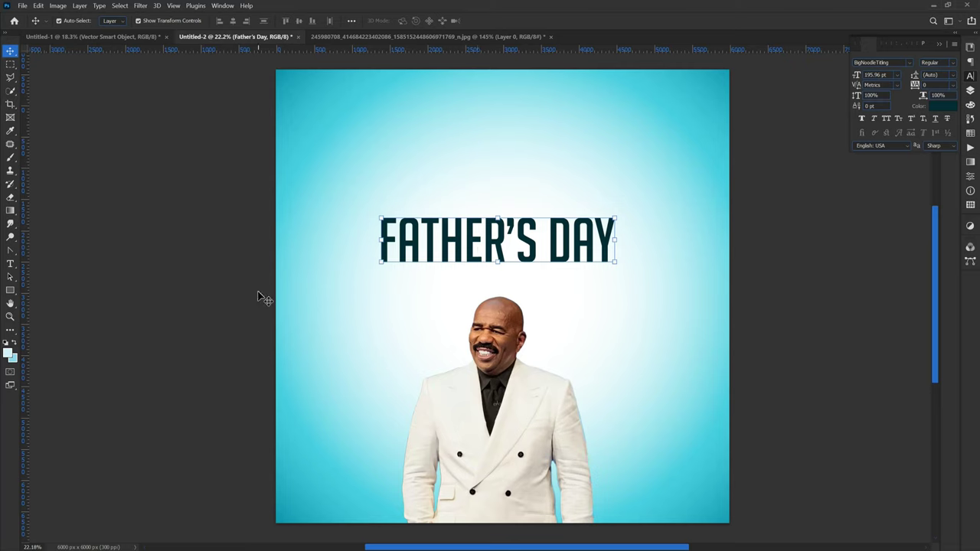
{"action": "left_click", "coordinate": [425, 244]}
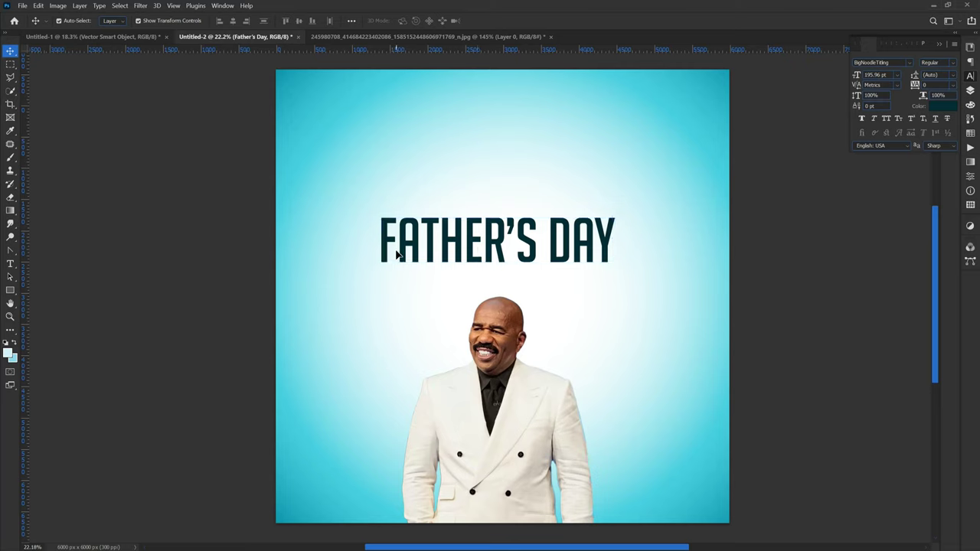
{"action": "double_click", "coordinate": [397, 251]}
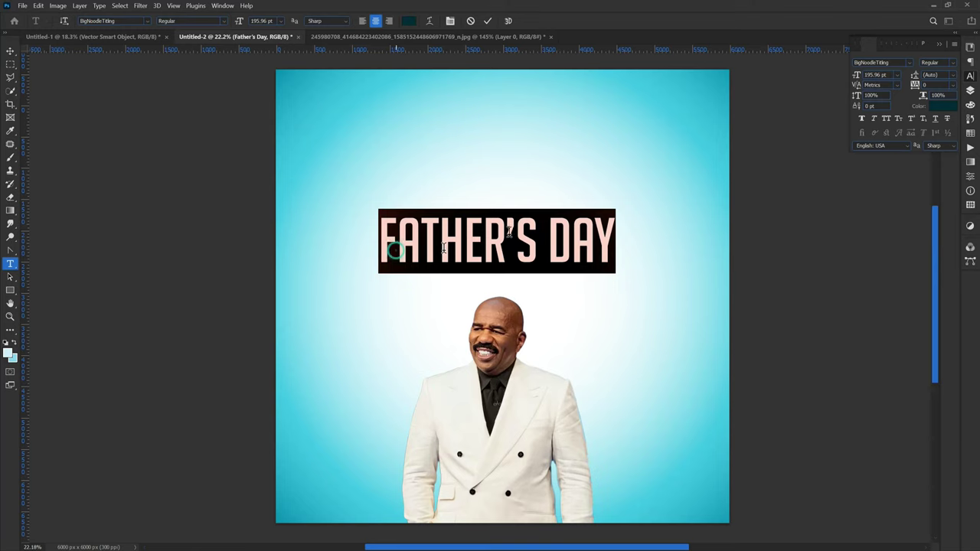
{"action": "left_click", "coordinate": [887, 62]}
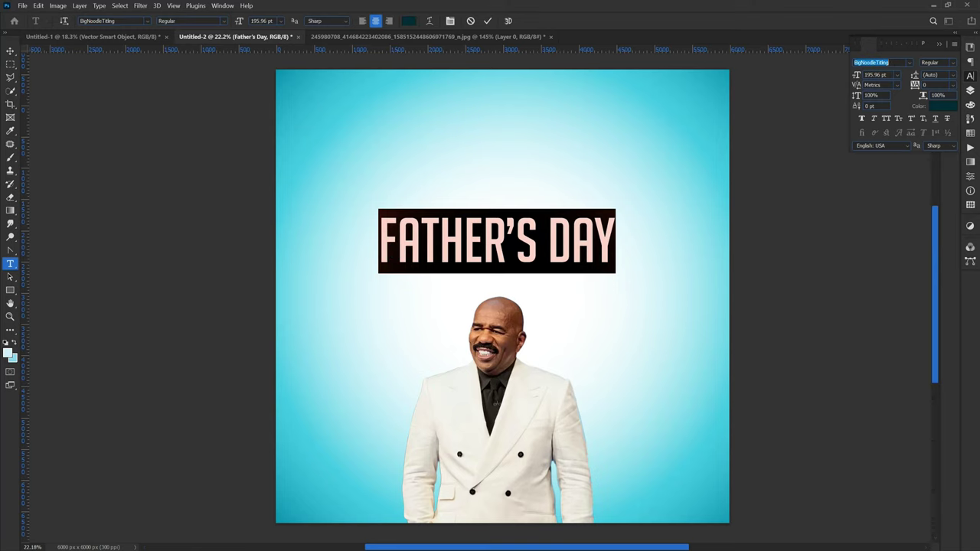
{"action": "type", "text": "mont"}
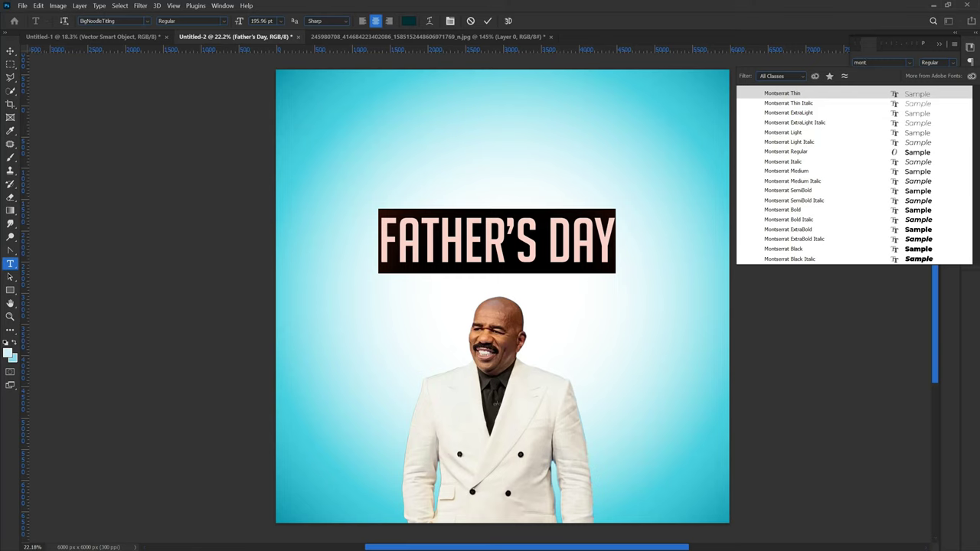
{"action": "left_click", "coordinate": [869, 249]}
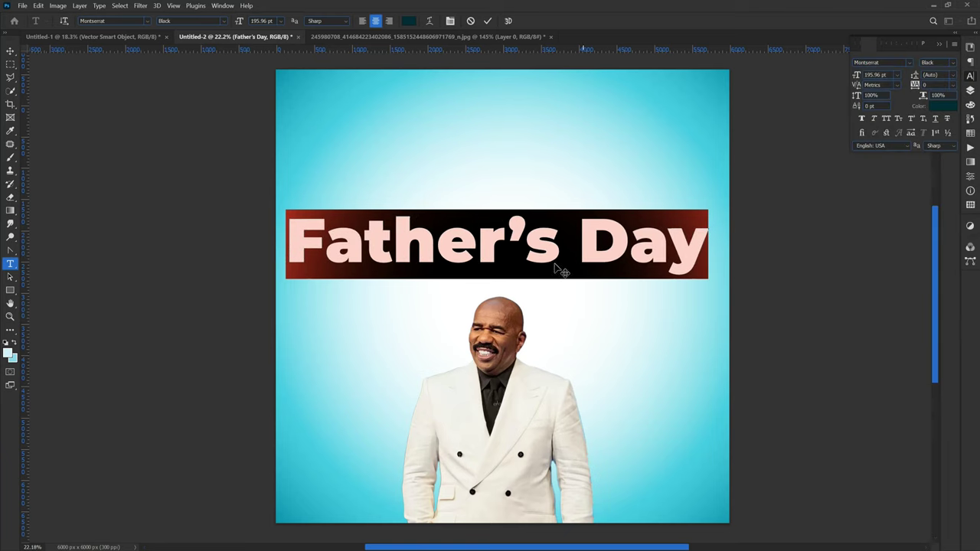
{"action": "left_click_drag", "start_coordinate": [577, 247], "coordinate": [755, 272]}
Delete the word Day and make the title all capitals.
{"action": "key", "text": "BackSpace"}
{"action": "key", "text": "BackSpace"}
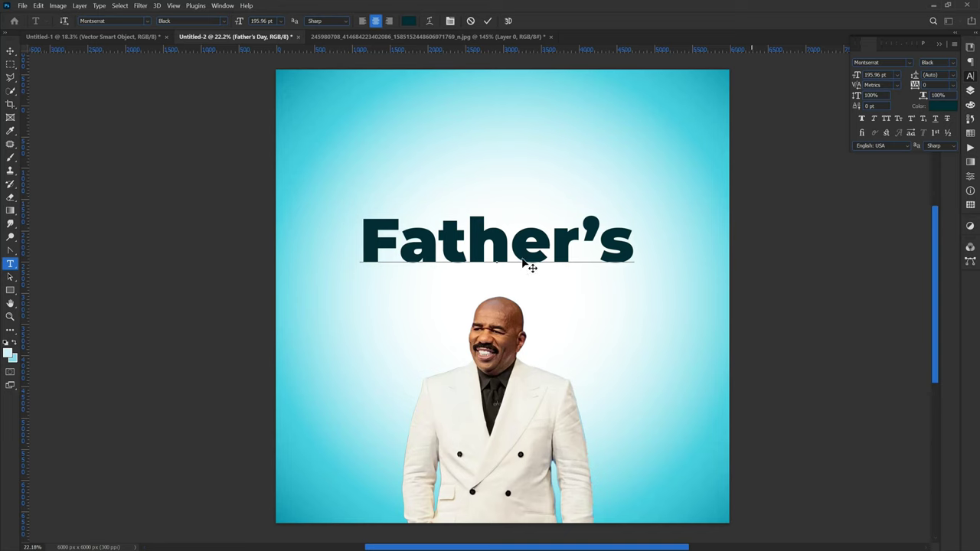
{"action": "left_click", "coordinate": [488, 22]}
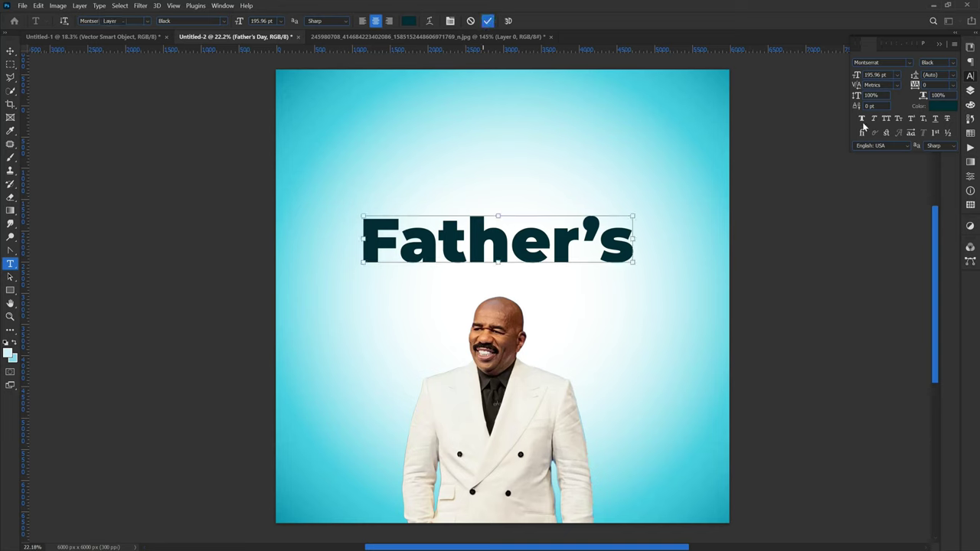
{"action": "key", "text": "v"}
{"action": "left_click", "coordinate": [885, 119]}
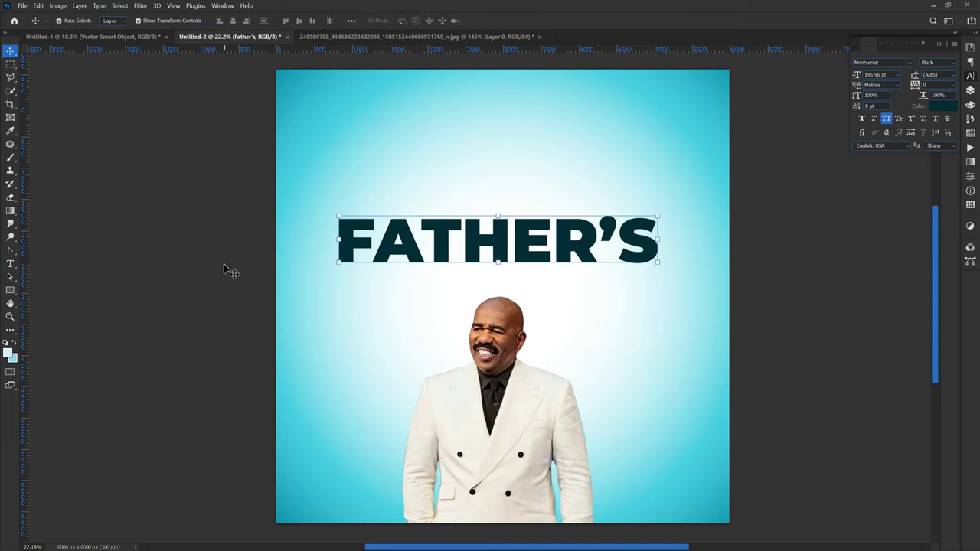
Shrink the FATHER'S text and move it back toward the centre.
{"action": "key", "text": "ctrl+t"}
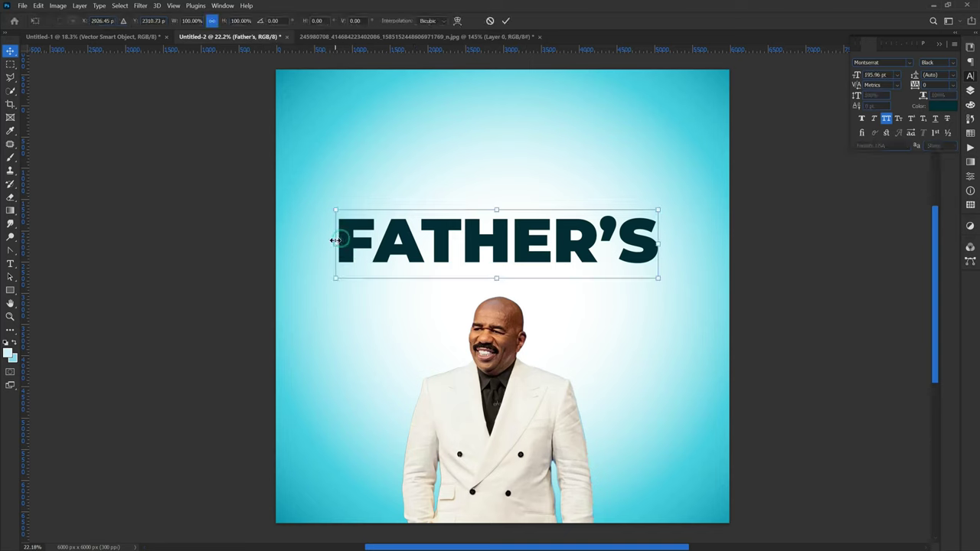
{"action": "left_click_drag", "start_coordinate": [334, 240], "coordinate": [386, 266]}
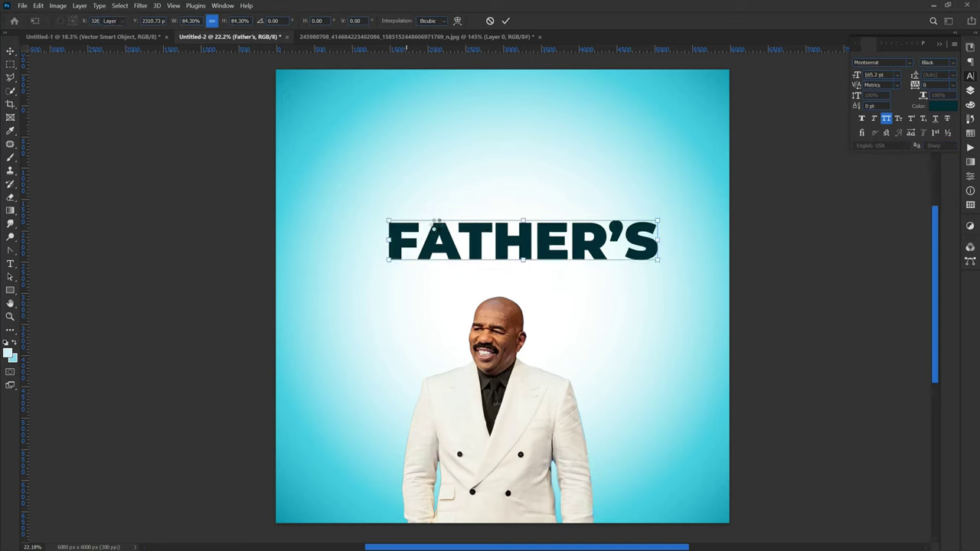
{"action": "key", "text": "Return"}
{"action": "left_click_drag", "start_coordinate": [435, 220], "coordinate": [415, 220]}
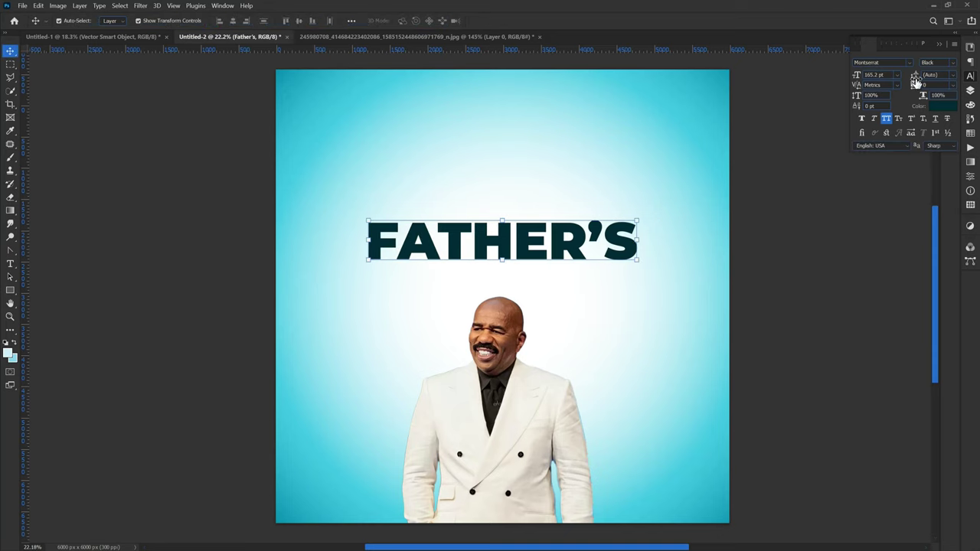
Set leading to 194 pt and tracking to -60, then place a copy below.
{"action": "left_click_drag", "start_coordinate": [914, 76], "coordinate": [913, 78]}
{"action": "left_click_drag", "start_coordinate": [915, 83], "coordinate": [912, 87]}
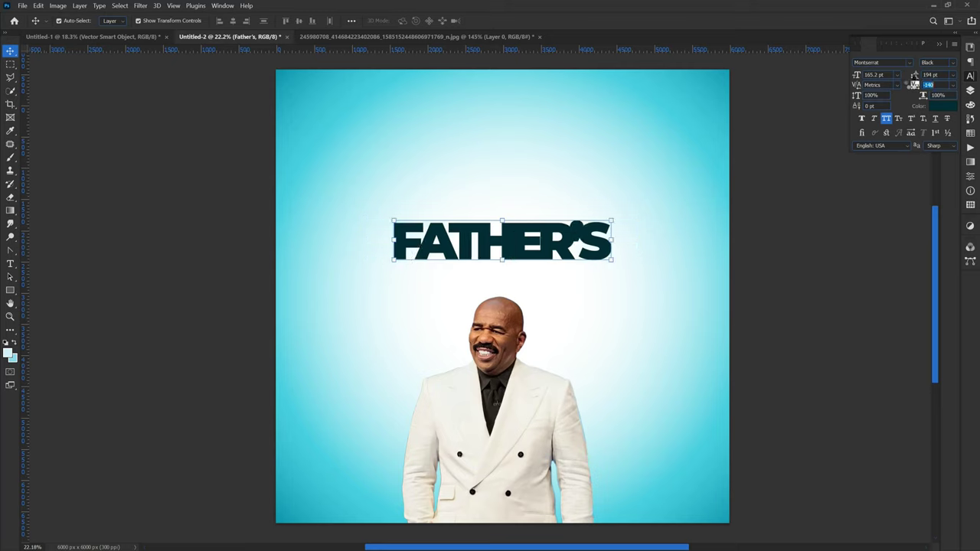
{"action": "left_click_drag", "start_coordinate": [912, 89], "coordinate": [907, 90]}
{"action": "type", "text": "-60"}
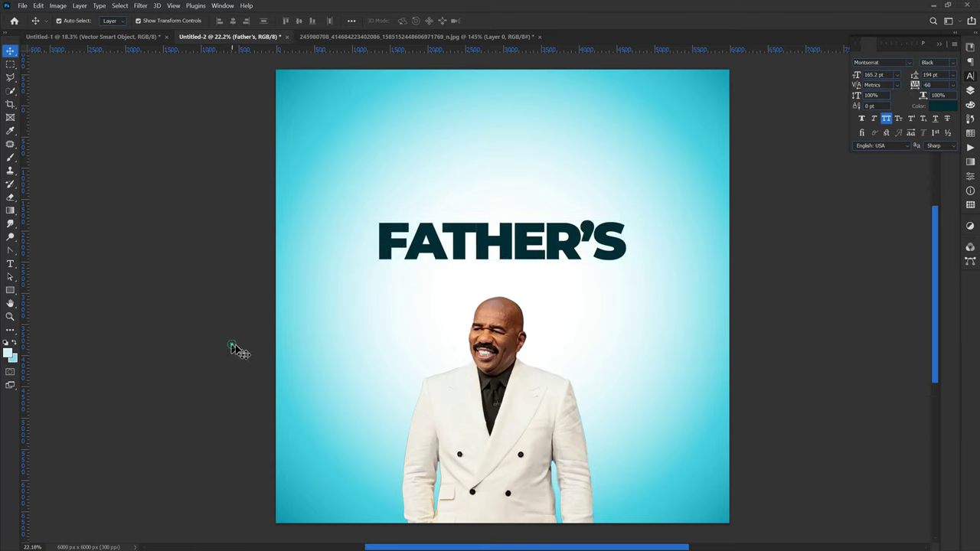
{"action": "mouse_move", "coordinate": [517, 249]}
{"action": "left_mouse_down"}
{"action": "mouse_move", "coordinate": [512, 238]}
{"action": "mouse_move", "coordinate": [508, 276]}
{"action": "left_mouse_up"}
Change the lower copy to DAY and centre it beneath FATHER'S.
{"action": "double_click", "coordinate": [501, 272]}
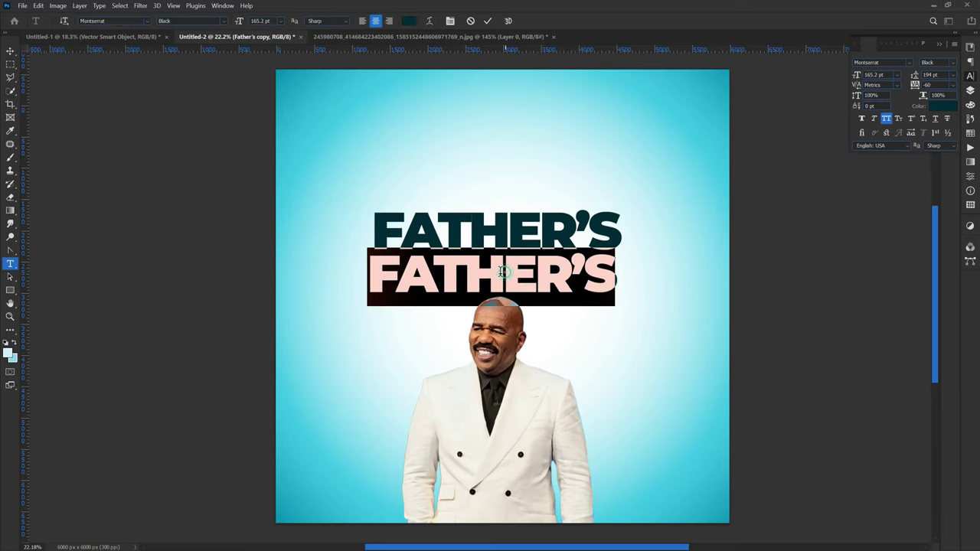
{"action": "type", "text": "DAY"}
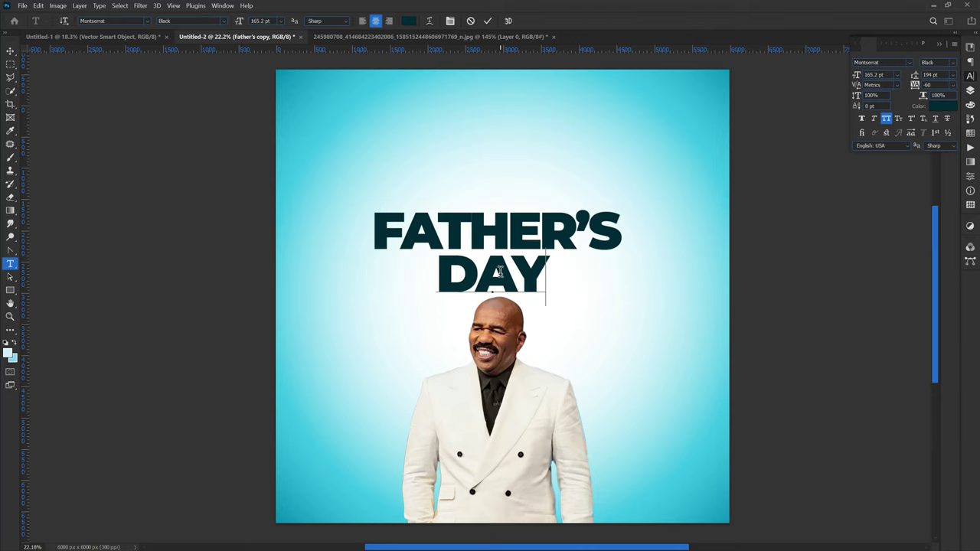
{"action": "left_click", "coordinate": [196, 202]}
{"action": "key", "text": "v"}
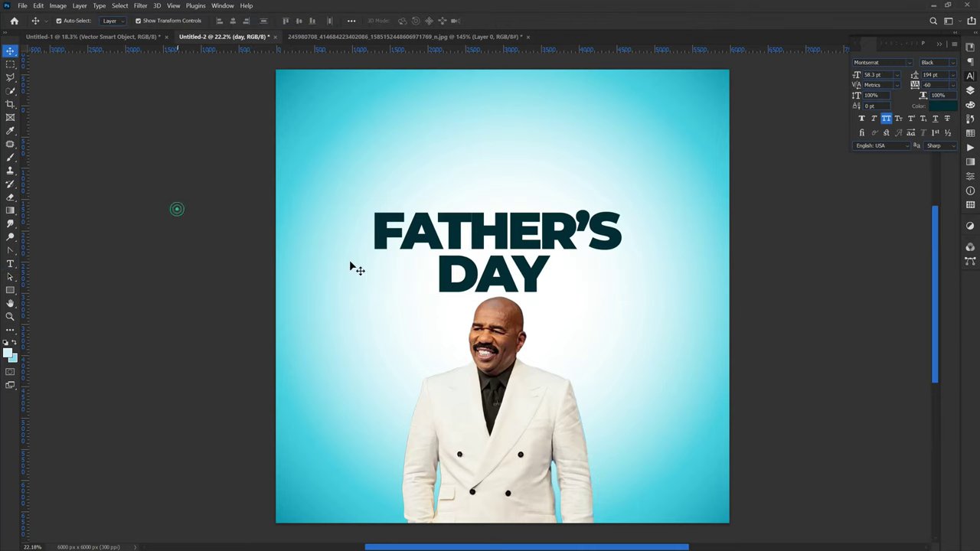
{"action": "left_click_drag", "start_coordinate": [462, 281], "coordinate": [462, 283]}
Duplicate DAY and place the copy above FATHER'S.
{"action": "left_click", "coordinate": [150, 304]}
{"action": "left_click", "coordinate": [478, 268]}
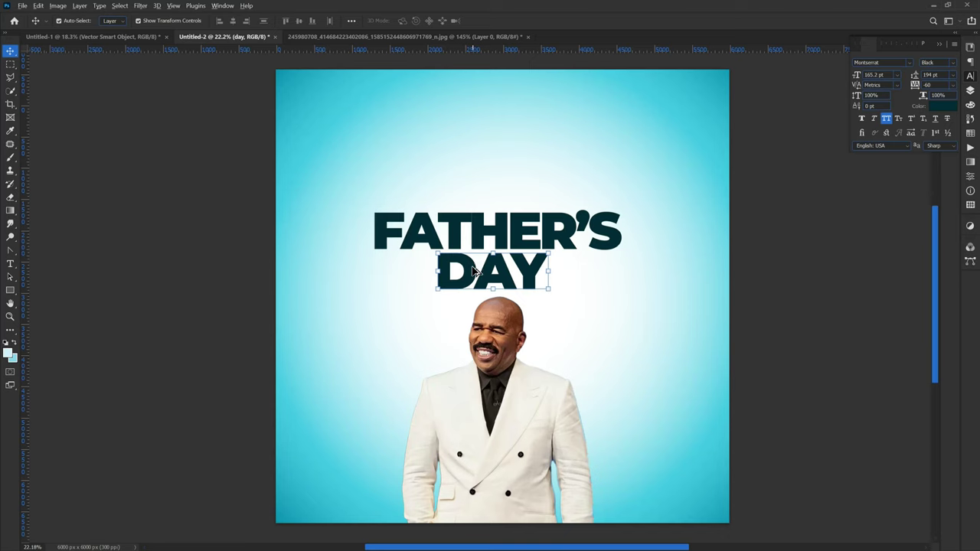
{"action": "left_click_drag", "start_coordinate": [474, 270], "coordinate": [471, 181]}
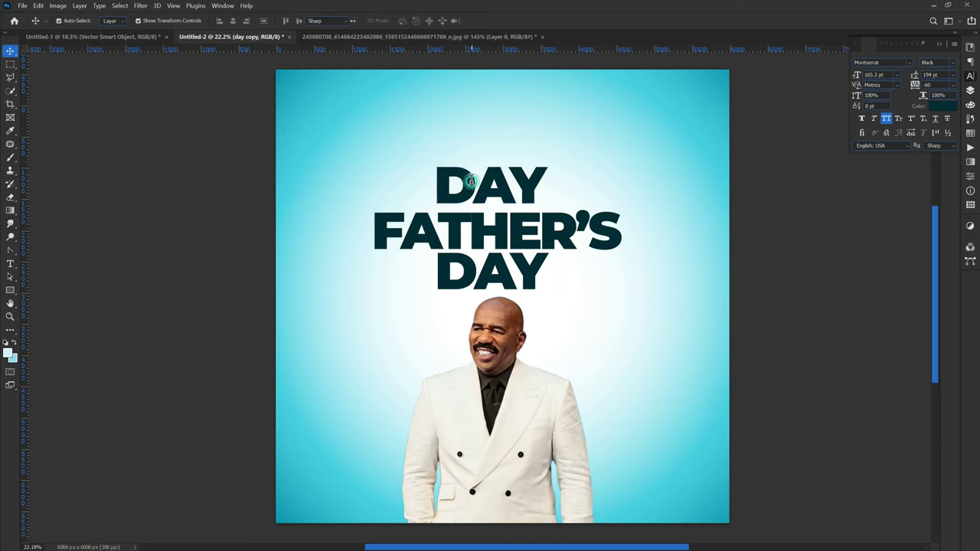
Change the top copy to HAPPY, then shrink it and lower it toward FATHER'S.
{"action": "double_click", "coordinate": [471, 182]}
{"action": "type", "text": "HA"}
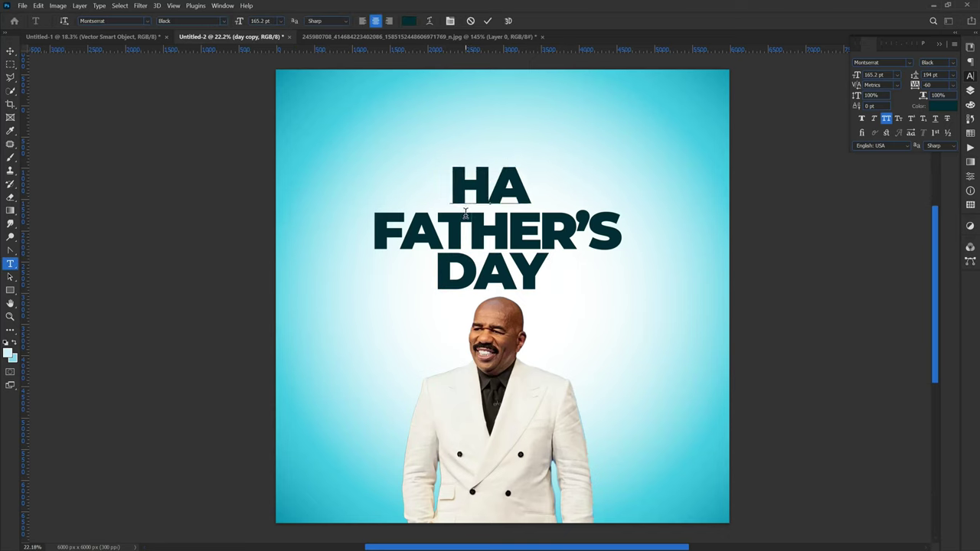
{"action": "type", "text": "PPY"}
{"action": "left_click", "coordinate": [158, 145]}
{"action": "key", "text": "v"}
{"action": "left_click", "coordinate": [474, 173]}
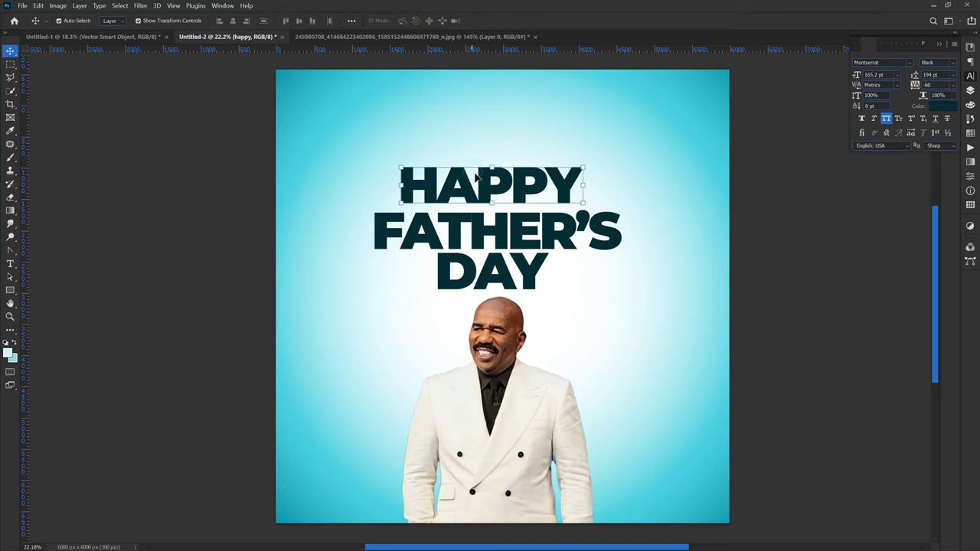
{"action": "left_click_drag", "start_coordinate": [493, 165], "coordinate": [490, 190]}
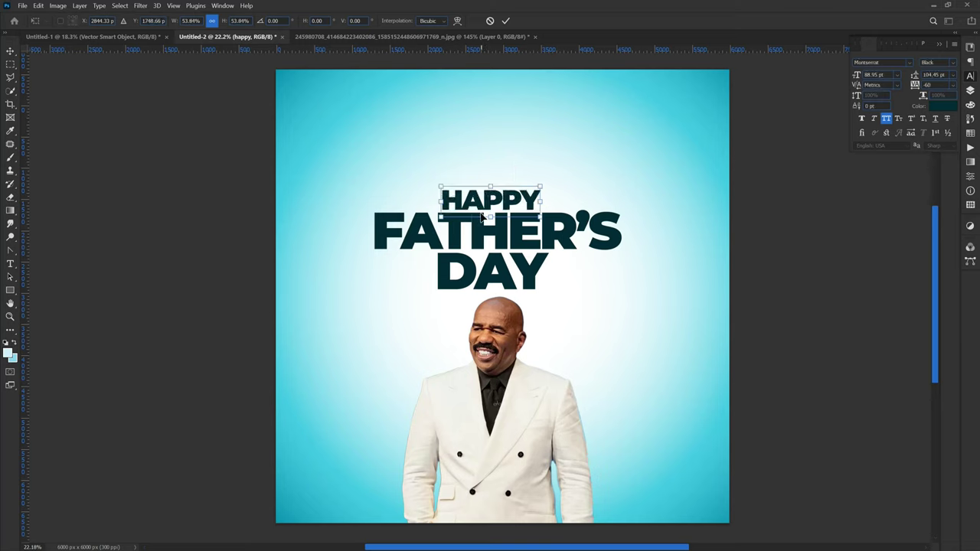
{"action": "key", "text": "Return"}
Change HAPPY's font weight, raise it slightly and widen its tracking to 60.
{"action": "left_click", "coordinate": [953, 62]}
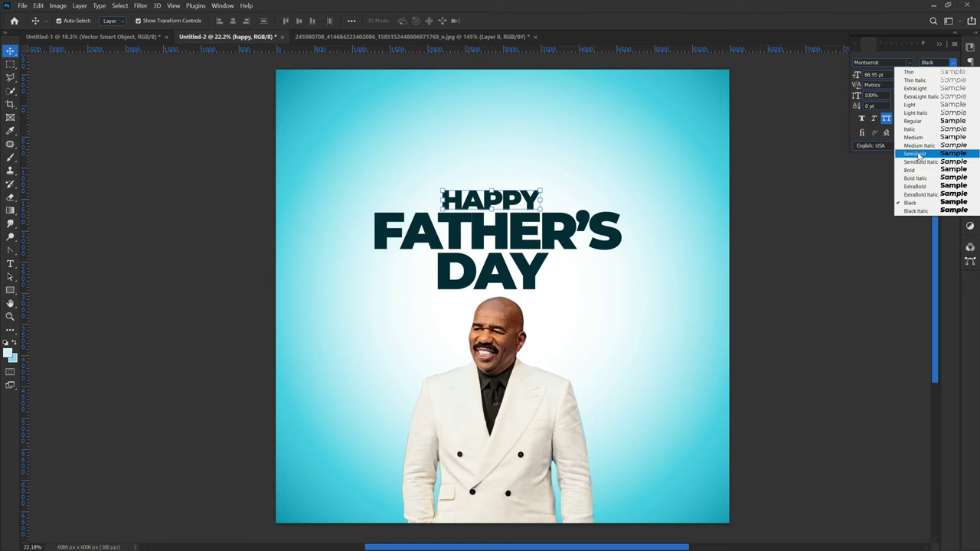
{"action": "left_click", "coordinate": [920, 169]}
{"action": "left_click", "coordinate": [179, 248]}
{"action": "left_click_drag", "start_coordinate": [514, 200], "coordinate": [515, 198]}
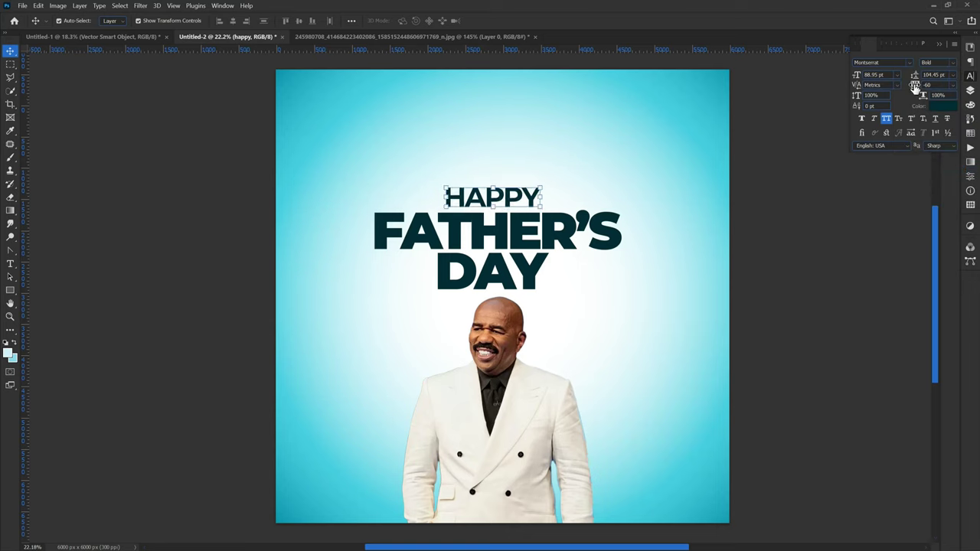
{"action": "left_click_drag", "start_coordinate": [915, 87], "coordinate": [925, 86]}
{"action": "left_click", "coordinate": [102, 296]}
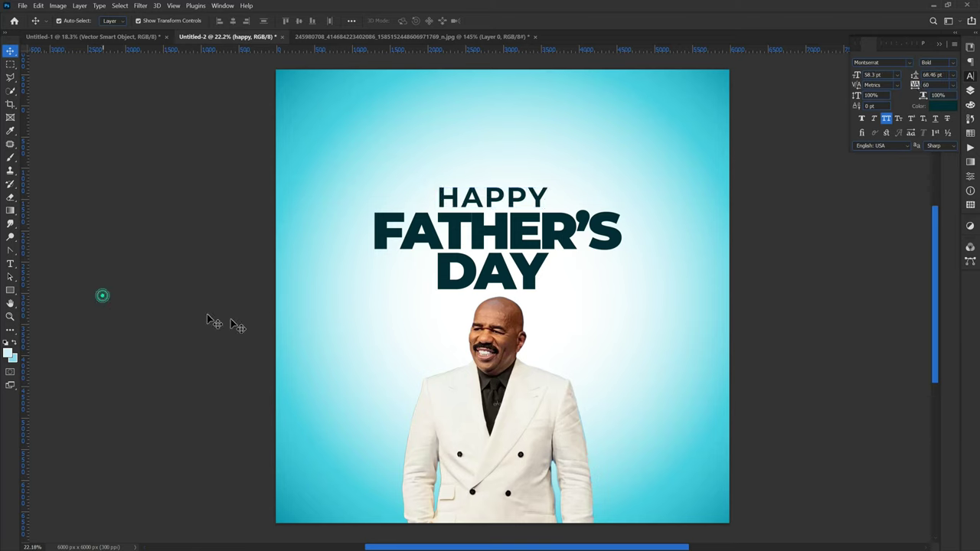
{"action": "left_click_drag", "start_coordinate": [490, 180], "coordinate": [360, 341]}
Lock the man photo layer (Layer 2) in the Layers panel.
{"action": "left_click", "coordinate": [393, 437]}
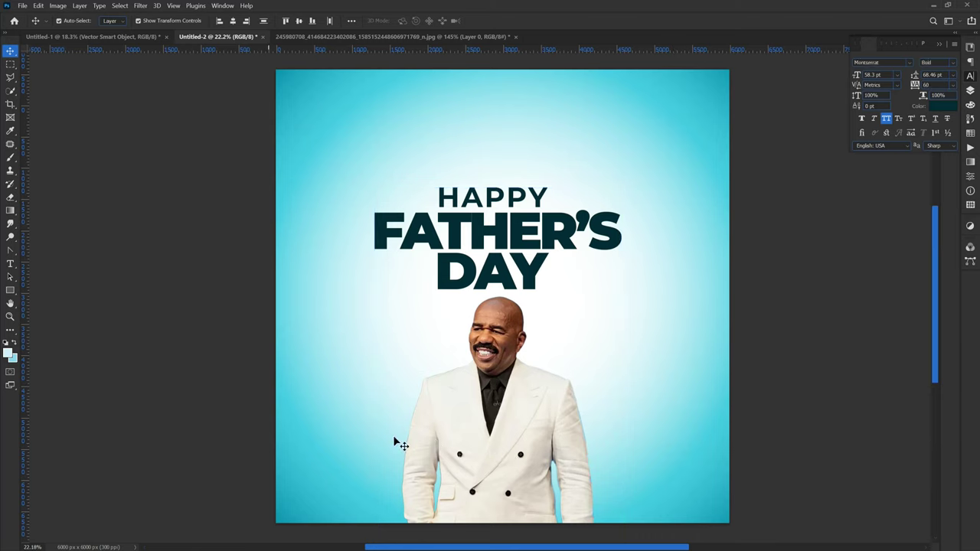
{"action": "left_click", "coordinate": [432, 450]}
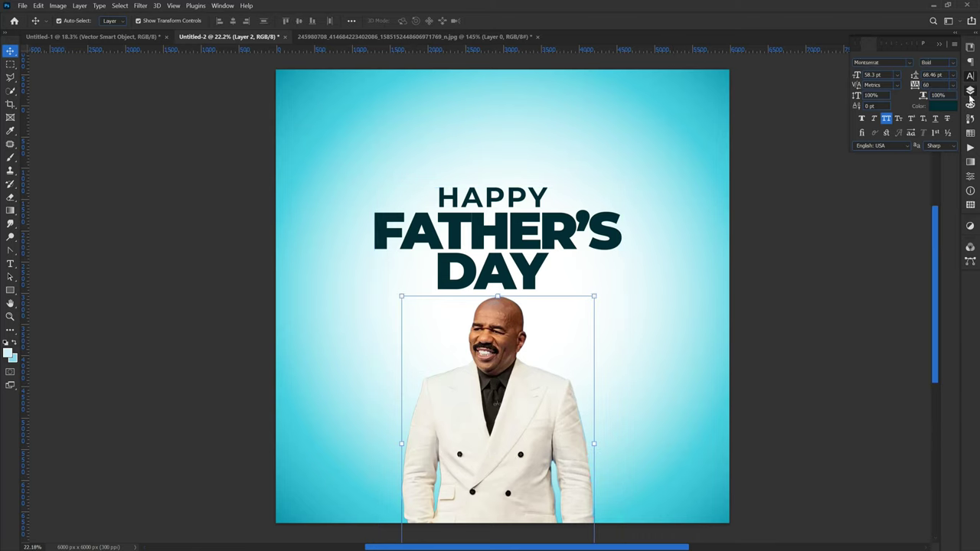
{"action": "left_click", "coordinate": [970, 93]}
{"action": "left_click", "coordinate": [906, 89]}
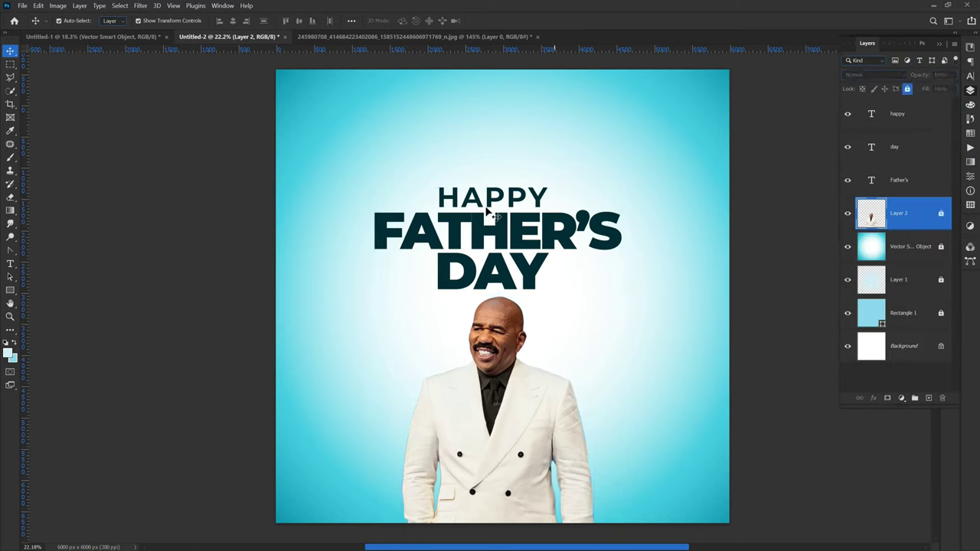
Scale the title block to about 81% and tilt it about 7° counterclockwise.
{"action": "mouse_move", "coordinate": [452, 160]}
{"action": "left_mouse_down"}
{"action": "mouse_move", "coordinate": [501, 243]}
{"action": "mouse_move", "coordinate": [476, 247]}
{"action": "mouse_move", "coordinate": [479, 239]}
{"action": "left_mouse_up"}
{"action": "left_click_drag", "start_coordinate": [502, 153], "coordinate": [502, 173]}
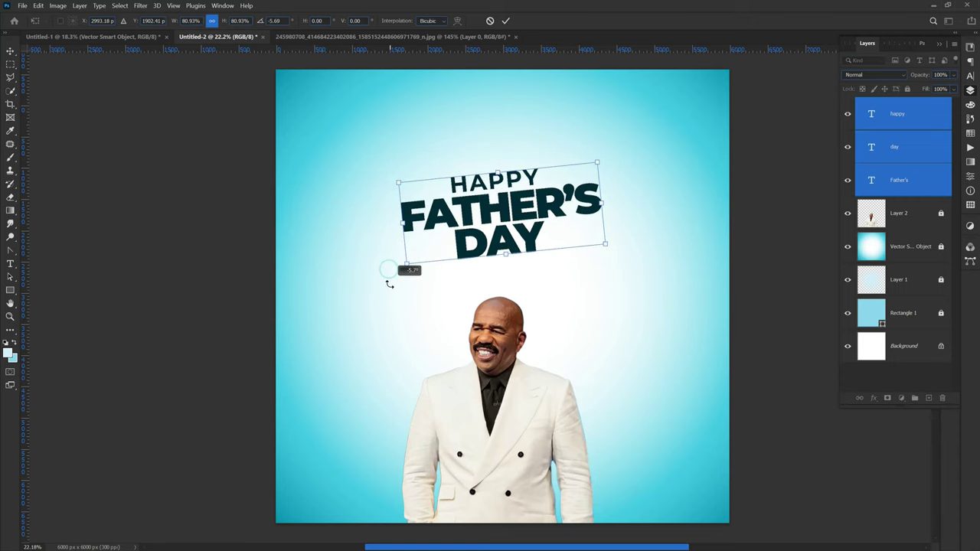
{"action": "left_click_drag", "start_coordinate": [389, 269], "coordinate": [391, 290]}
{"action": "key", "text": "Return"}
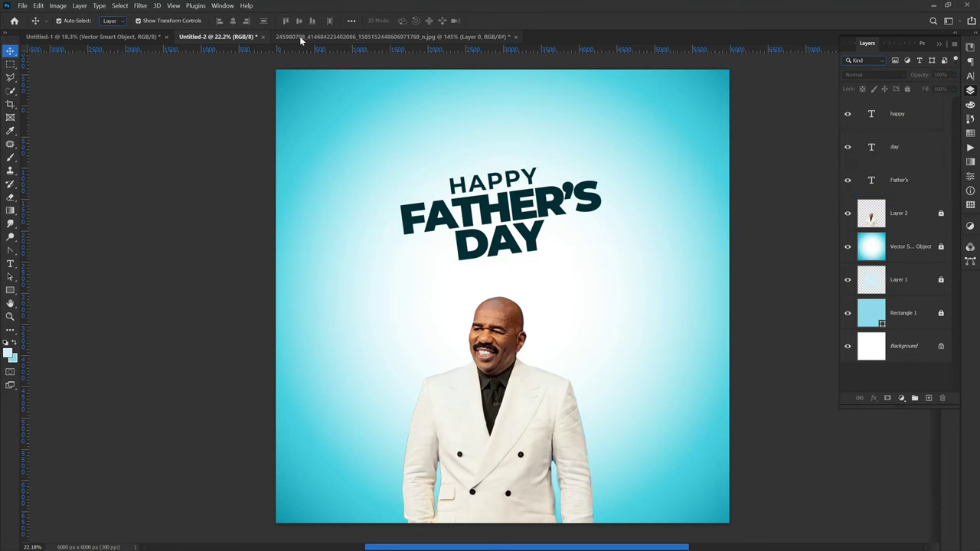
Copy the left pink heart into the poster and shrink it.
{"action": "left_click", "coordinate": [302, 36]}
{"action": "left_click", "coordinate": [207, 38]}
{"action": "left_click", "coordinate": [133, 42]}
{"action": "left_click", "coordinate": [379, 271]}
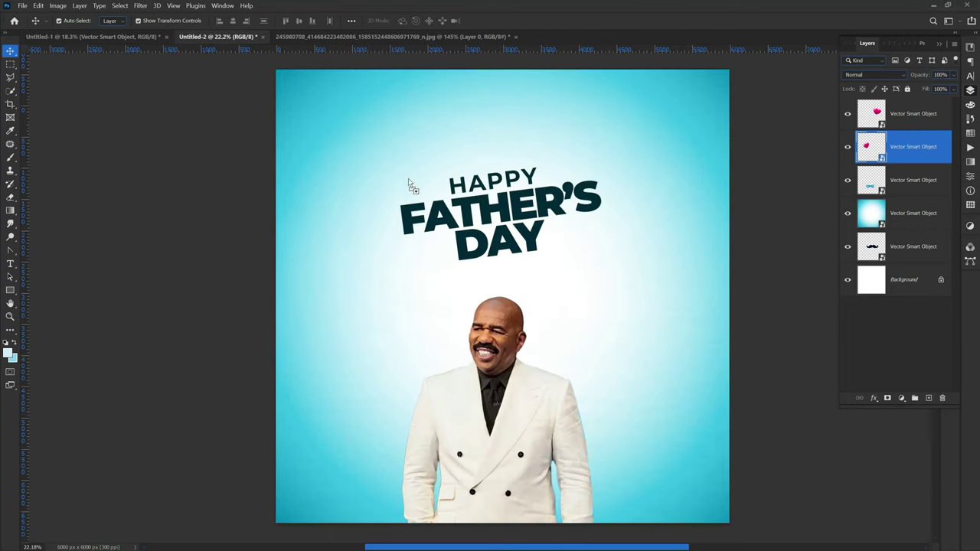
{"action": "left_click_drag", "start_coordinate": [192, 36], "coordinate": [413, 184]}
{"action": "mouse_move", "coordinate": [361, 137]}
{"action": "left_mouse_down"}
{"action": "mouse_move", "coordinate": [402, 203]}
{"action": "mouse_move", "coordinate": [404, 190]}
{"action": "mouse_move", "coordinate": [391, 213]}
{"action": "mouse_move", "coordinate": [398, 206]}
{"action": "left_mouse_up"}
{"action": "key", "text": "Return"}
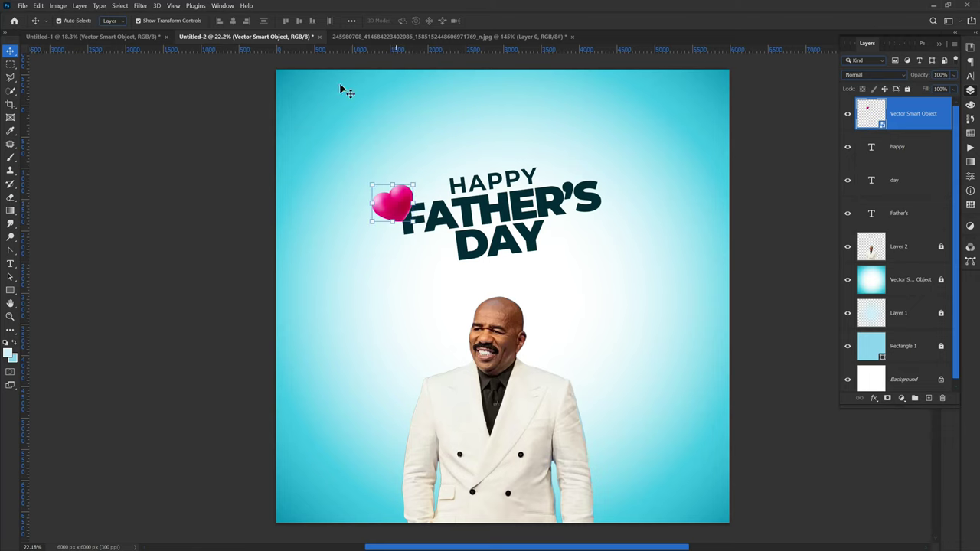
Copy the second heart into the poster, shrink it and place it at the title's right side.
{"action": "left_click", "coordinate": [153, 37]}
{"action": "left_click_drag", "start_coordinate": [555, 277], "coordinate": [394, 48]}
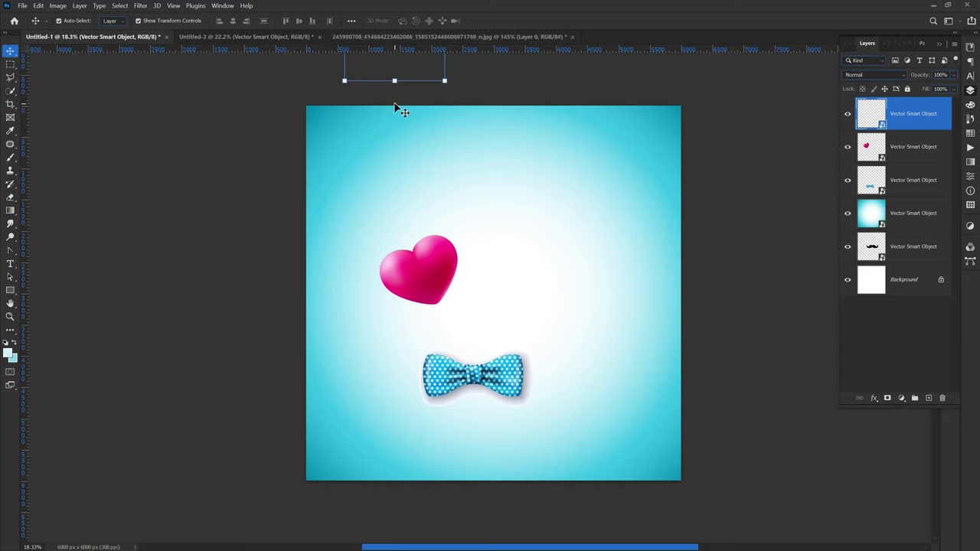
{"action": "mouse_move", "coordinate": [384, 81]}
{"action": "left_mouse_down"}
{"action": "mouse_move", "coordinate": [398, 203]}
{"action": "mouse_move", "coordinate": [594, 199]}
{"action": "left_mouse_up"}
{"action": "key", "text": "Return"}
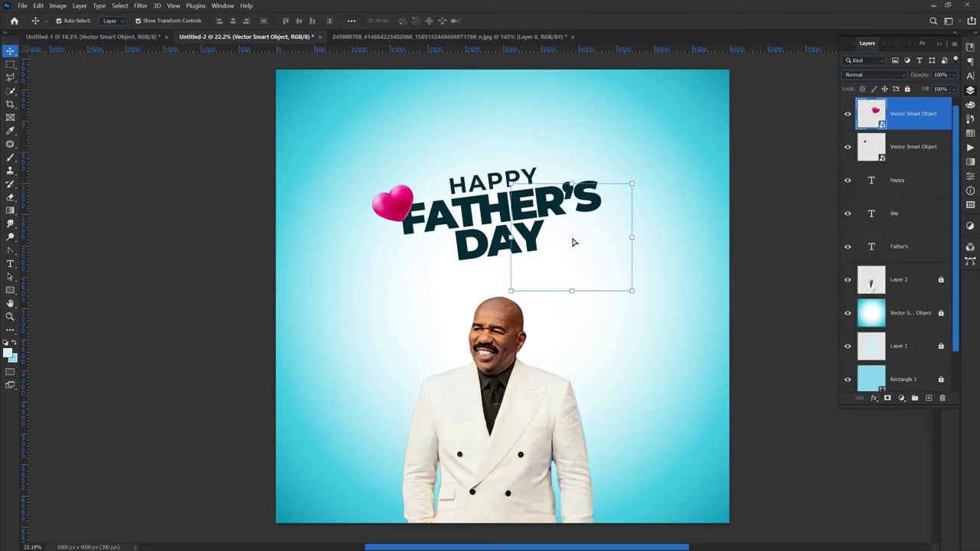
{"action": "left_click_drag", "start_coordinate": [593, 199], "coordinate": [572, 239]}
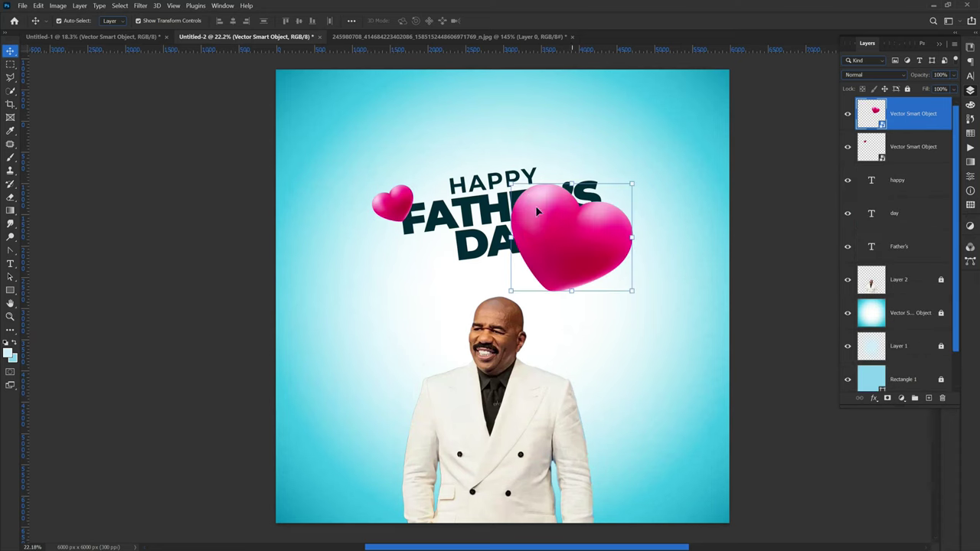
{"action": "key", "text": "ctrl+t"}
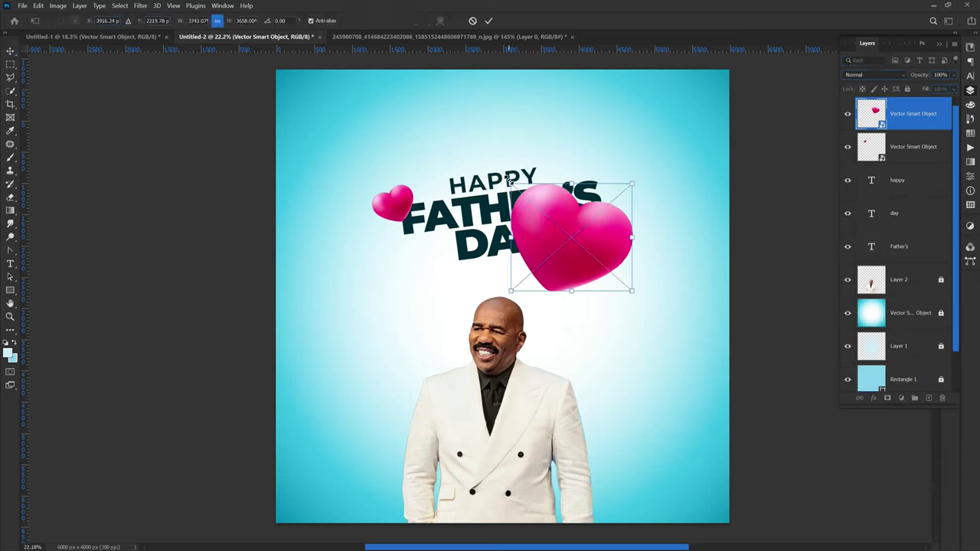
{"action": "left_click_drag", "start_coordinate": [508, 182], "coordinate": [560, 268]}
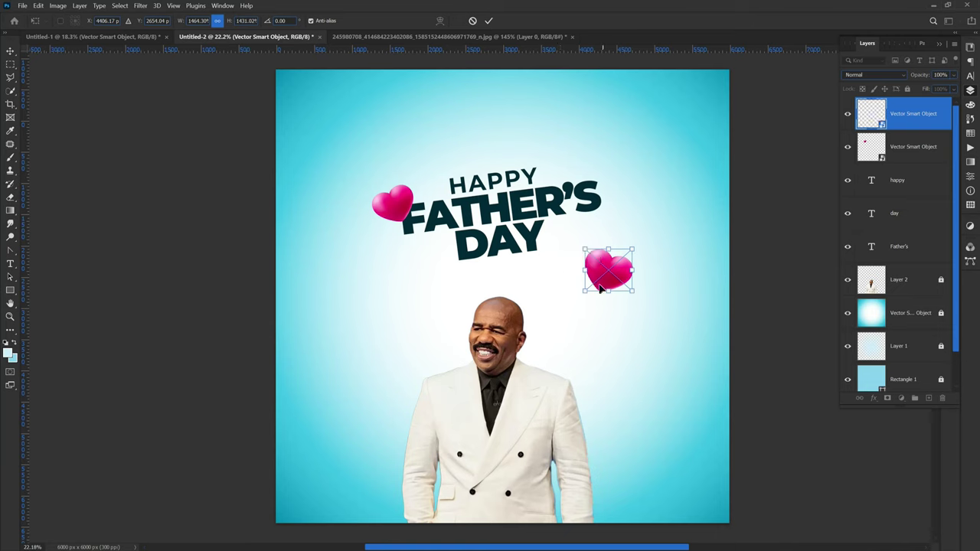
{"action": "left_click_drag", "start_coordinate": [605, 292], "coordinate": [579, 235]}
{"action": "key", "text": "Return"}
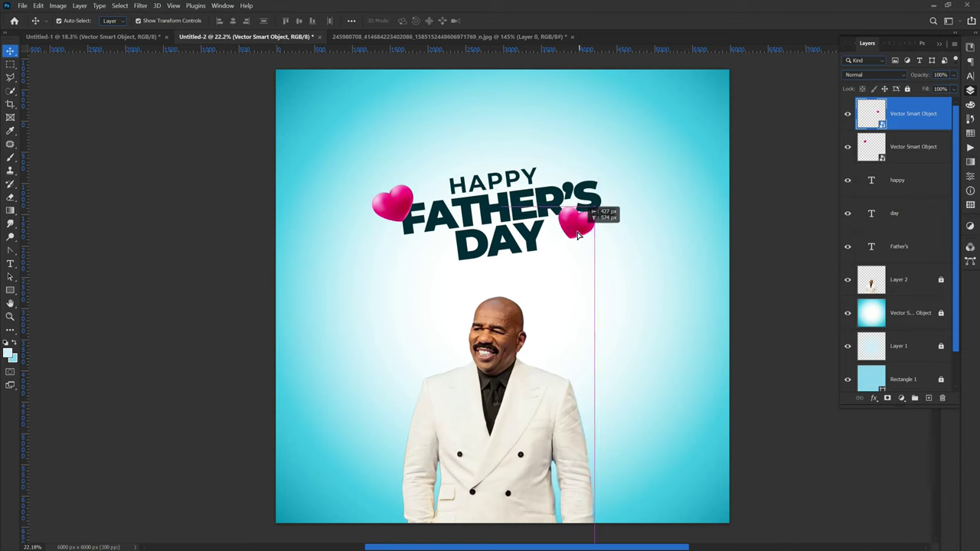
{"action": "left_click_drag", "start_coordinate": [580, 235], "coordinate": [574, 236]}
{"action": "left_click", "coordinate": [295, 284]}
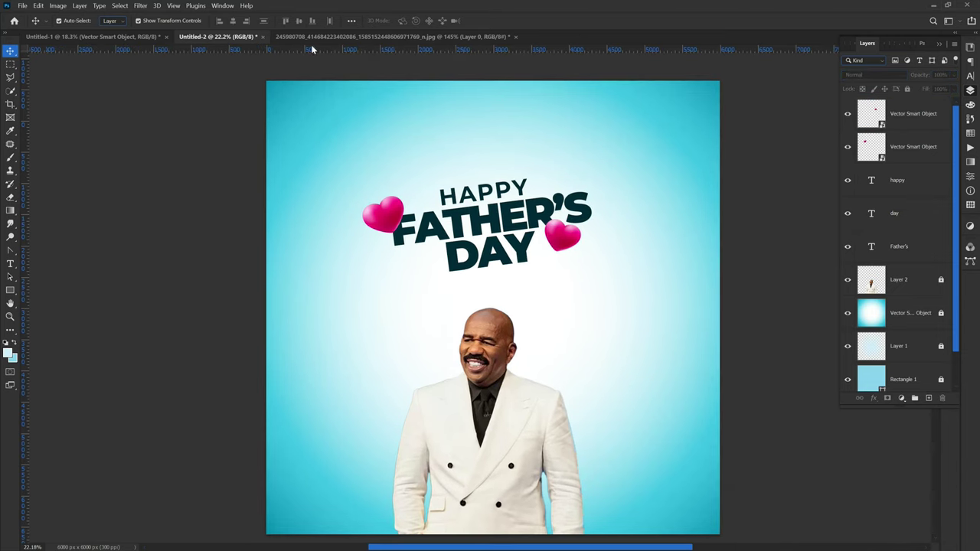
Copy the blue polka-dot bow tie into the poster, shrink it and place it below DAY.
{"action": "left_click", "coordinate": [311, 38]}
{"action": "mouse_move", "coordinate": [149, 120]}
{"action": "left_mouse_down"}
{"action": "mouse_move", "coordinate": [413, 253]}
{"action": "mouse_move", "coordinate": [295, 48]}
{"action": "left_mouse_up"}
{"action": "left_click", "coordinate": [138, 40]}
{"action": "left_click", "coordinate": [450, 391]}
{"action": "mouse_move", "coordinate": [450, 390]}
{"action": "left_mouse_down"}
{"action": "mouse_move", "coordinate": [273, 105]}
{"action": "mouse_move", "coordinate": [484, 291]}
{"action": "left_mouse_up"}
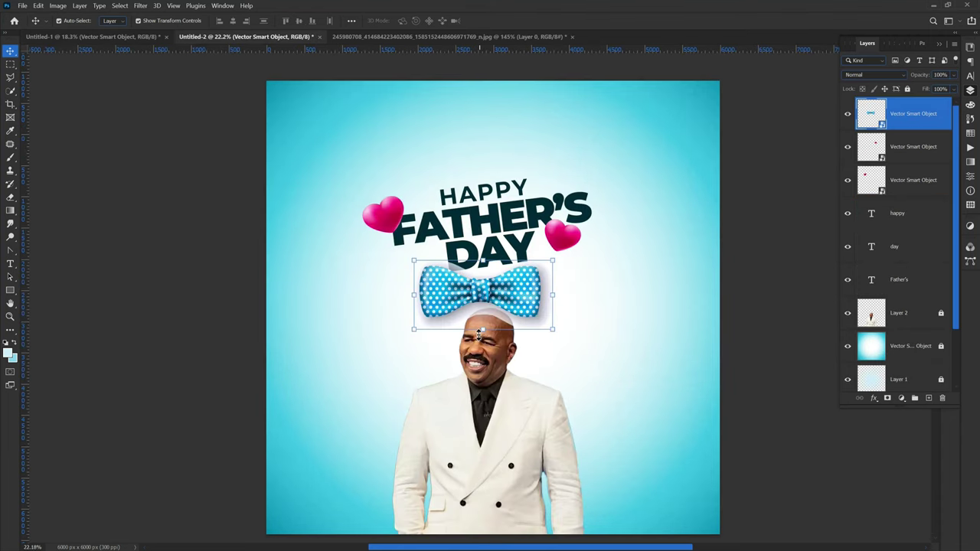
{"action": "key", "text": "ctrl+t"}
{"action": "left_click_drag", "start_coordinate": [483, 330], "coordinate": [477, 251]}
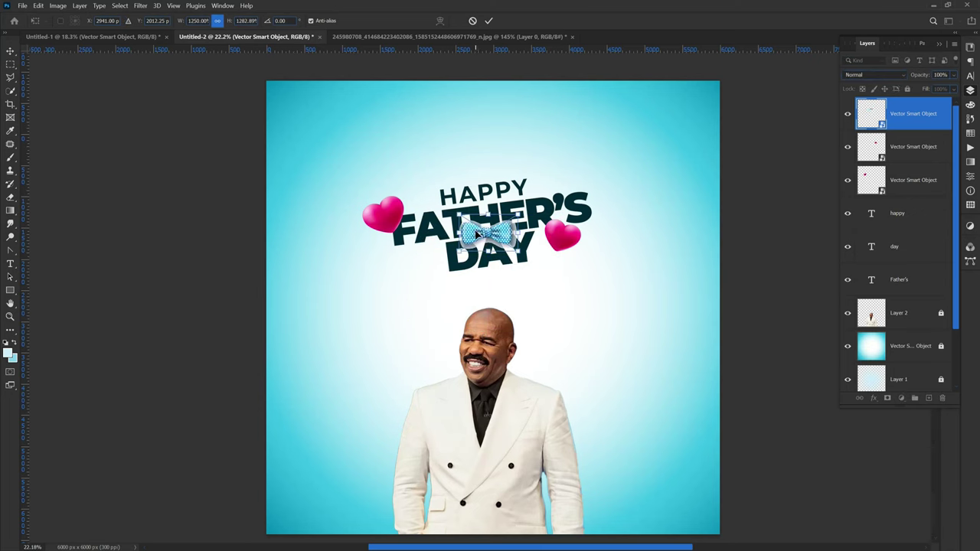
{"action": "key", "text": "Return"}
{"action": "left_click_drag", "start_coordinate": [473, 239], "coordinate": [477, 295]}
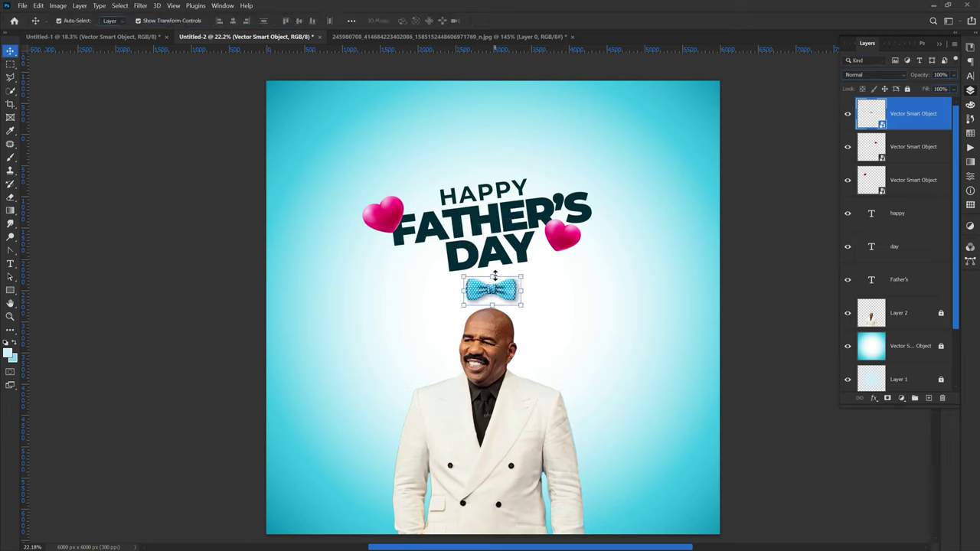
Tilt the bow tie about 12° and nudge it just under DAY.
{"action": "key", "text": "ctrl+t"}
{"action": "left_click_drag", "start_coordinate": [491, 260], "coordinate": [530, 261]}
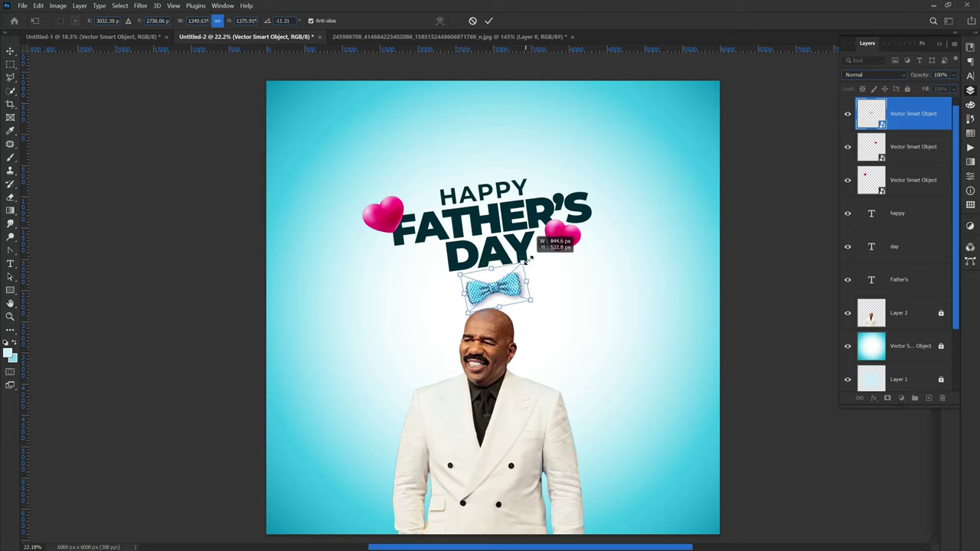
{"action": "key", "text": "Return"}
{"action": "left_click_drag", "start_coordinate": [488, 289], "coordinate": [491, 284]}
{"action": "left_click", "coordinate": [243, 299]}
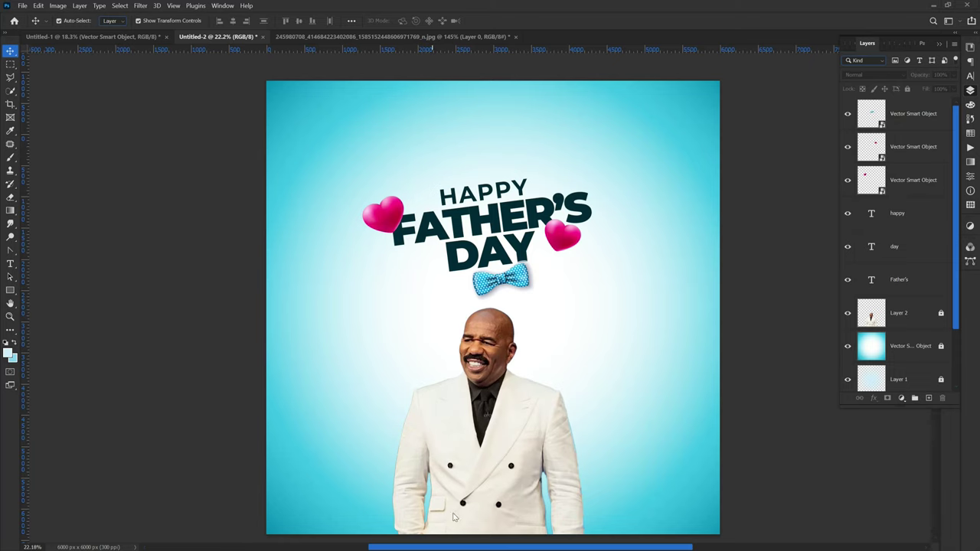
{"action": "key", "text": "super"}
Launch Google Chrome to a new Google tab, then minimize it back to Photoshop.
{"action": "left_click", "coordinate": [512, 544]}
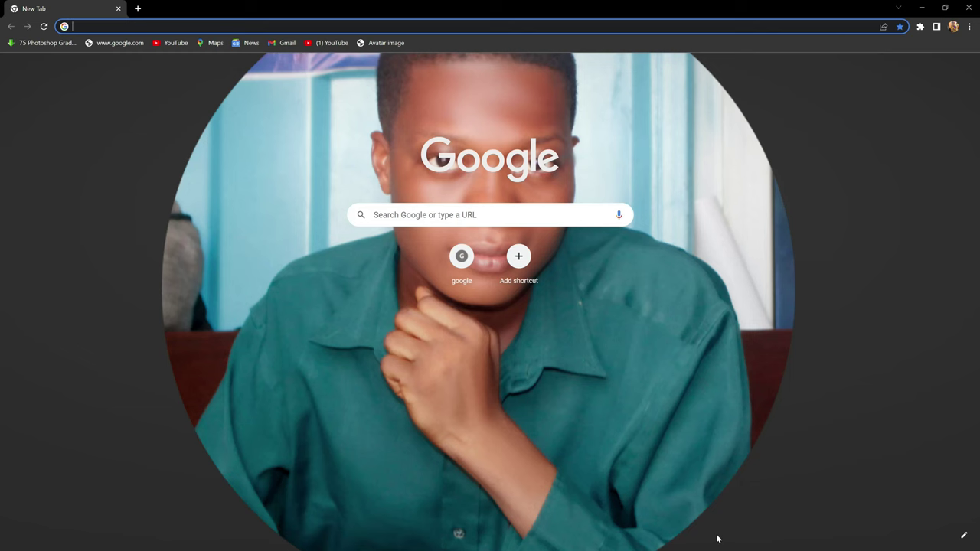
{"action": "key", "text": "super"}
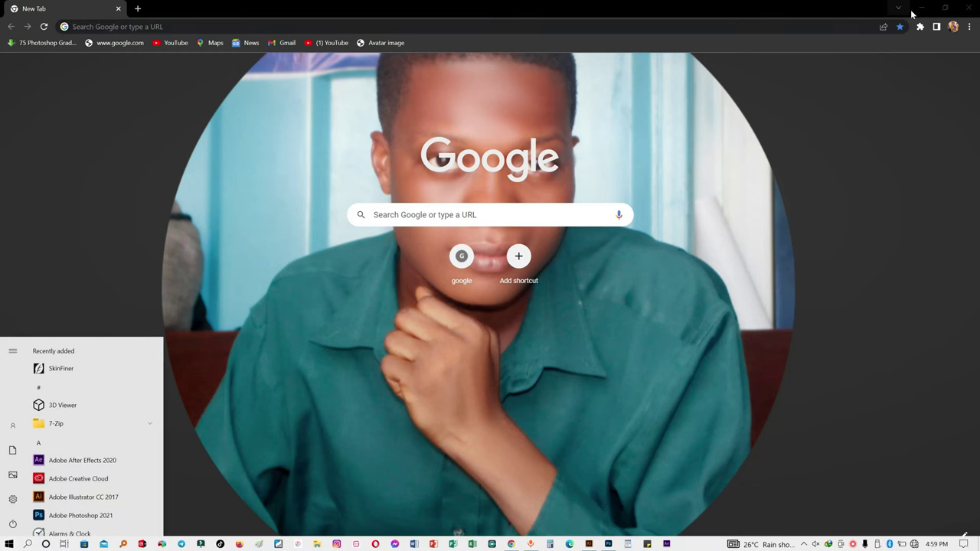
{"action": "left_click", "coordinate": [922, 13]}
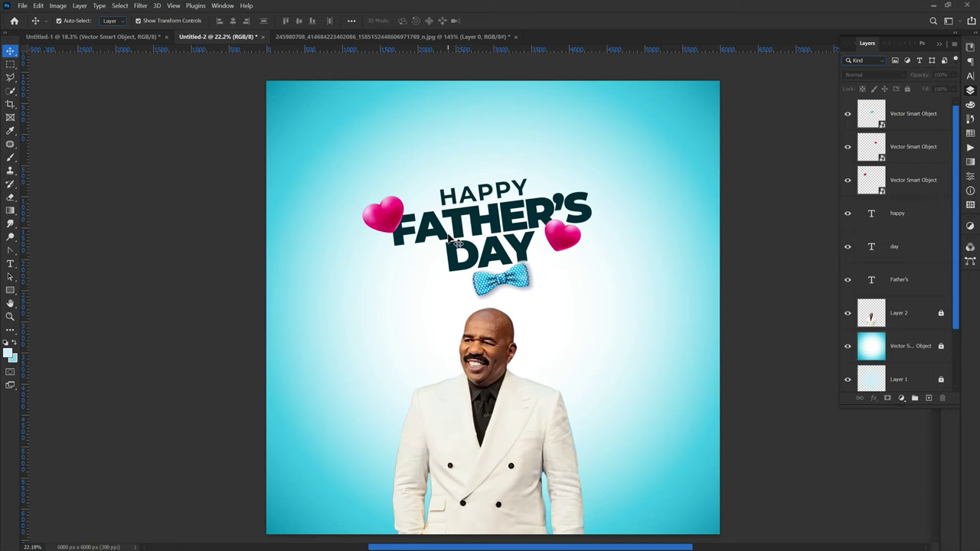
Launch Wondershare Filmora from the Windows Start menu.
{"action": "key", "text": "super"}
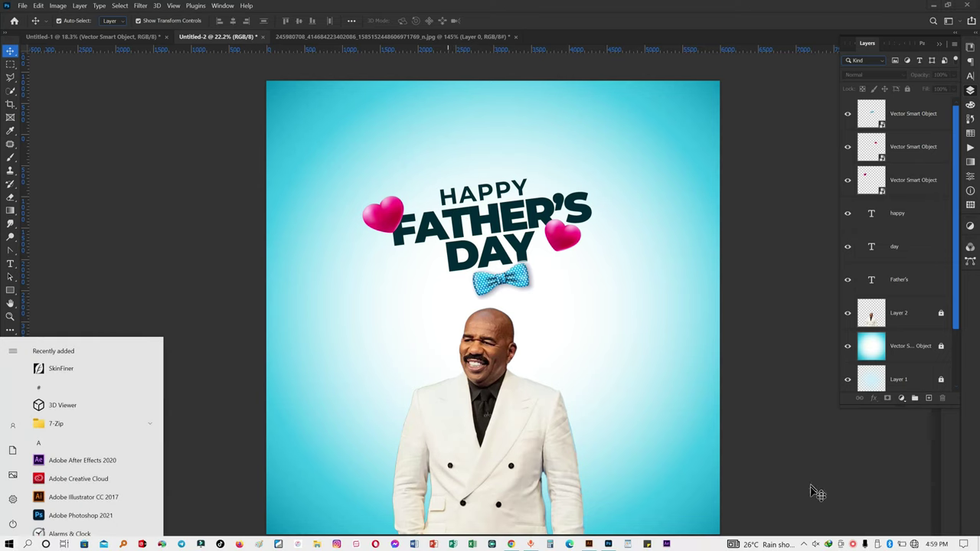
{"action": "left_click", "coordinate": [202, 544]}
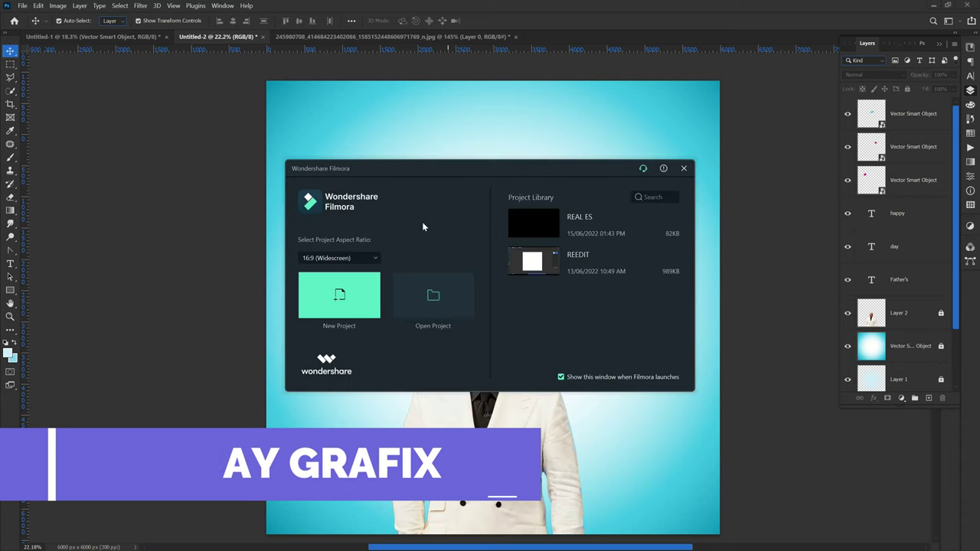
Reopen the REEDIT project in Filmora from its backup, then minimize Filmora.
{"action": "left_click", "coordinate": [571, 253]}
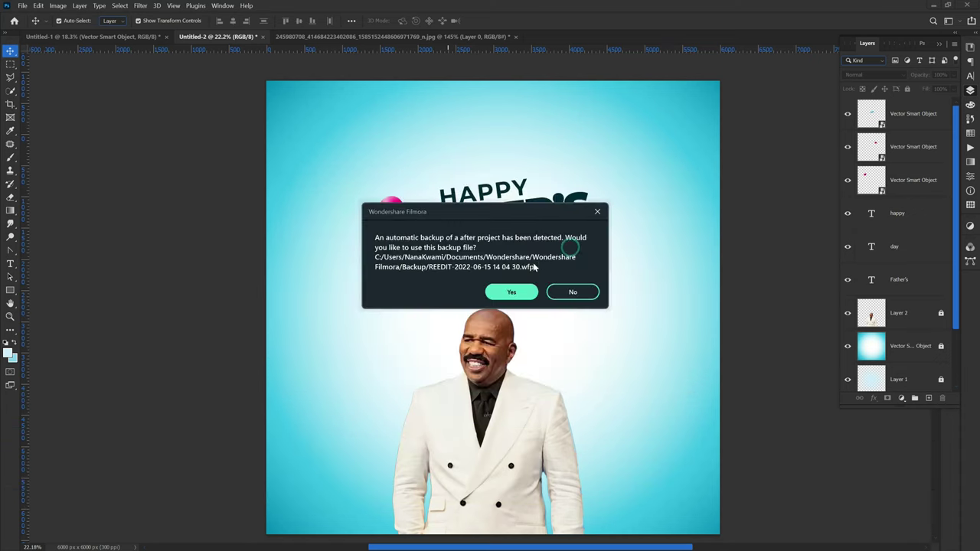
{"action": "left_click", "coordinate": [512, 294]}
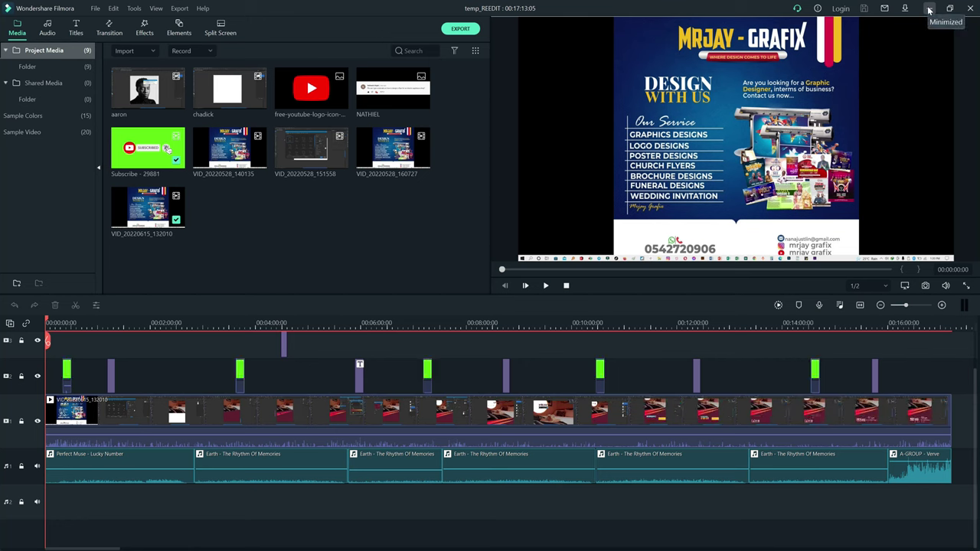
{"action": "left_click", "coordinate": [929, 9]}
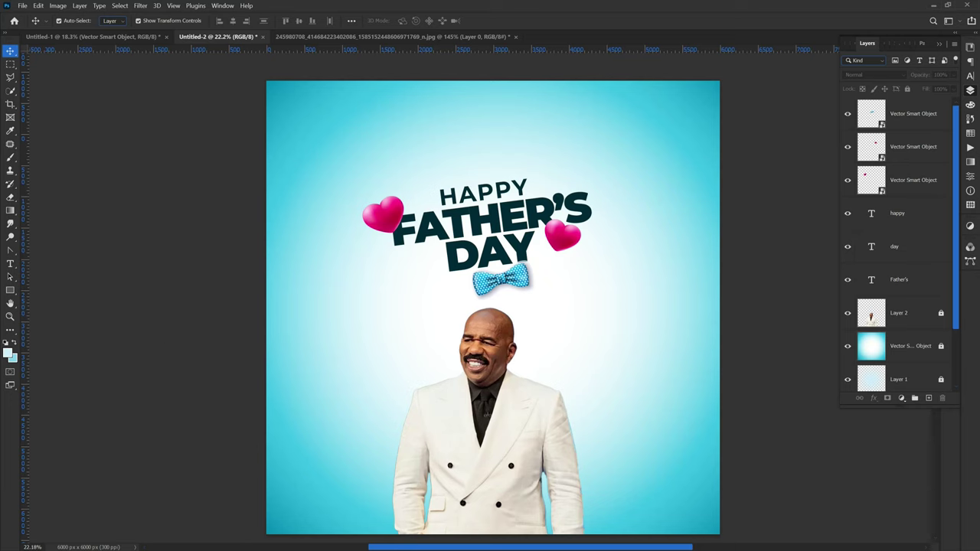
Colour the HAPPY text with the bow tie's light blue, sampled in the Color Picker.
{"action": "key", "text": "super"}
{"action": "left_click", "coordinate": [852, 545]}
{"action": "scroll", "coordinate": [475, 203], "scroll_direction": "up", "scroll_amount": 1}
{"action": "left_click", "coordinate": [469, 211]}
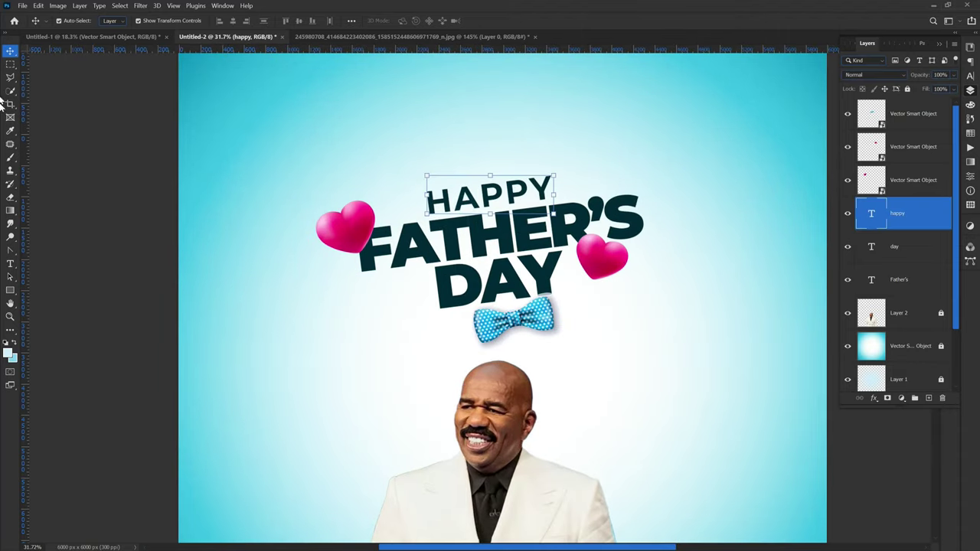
{"action": "left_click", "coordinate": [970, 77]}
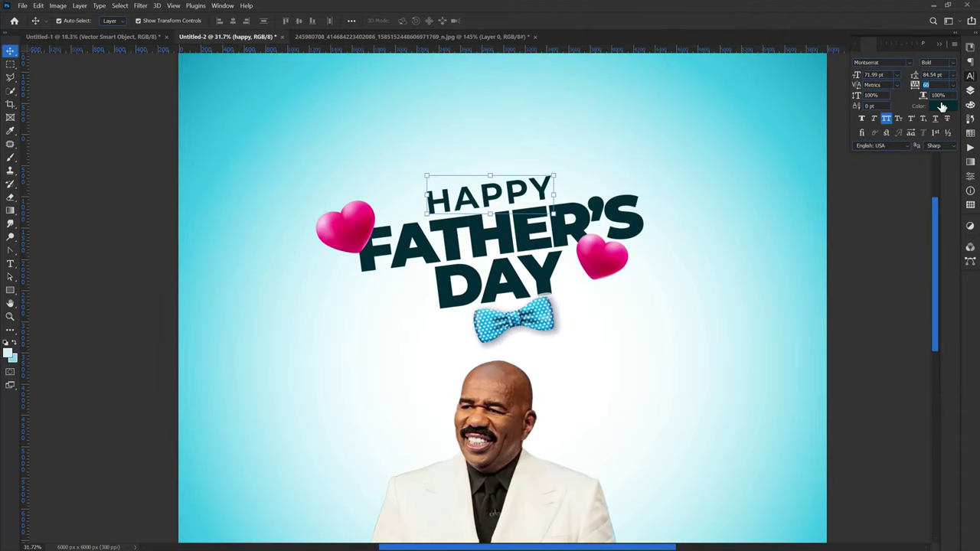
{"action": "left_click", "coordinate": [942, 106]}
{"action": "left_click", "coordinate": [479, 338]}
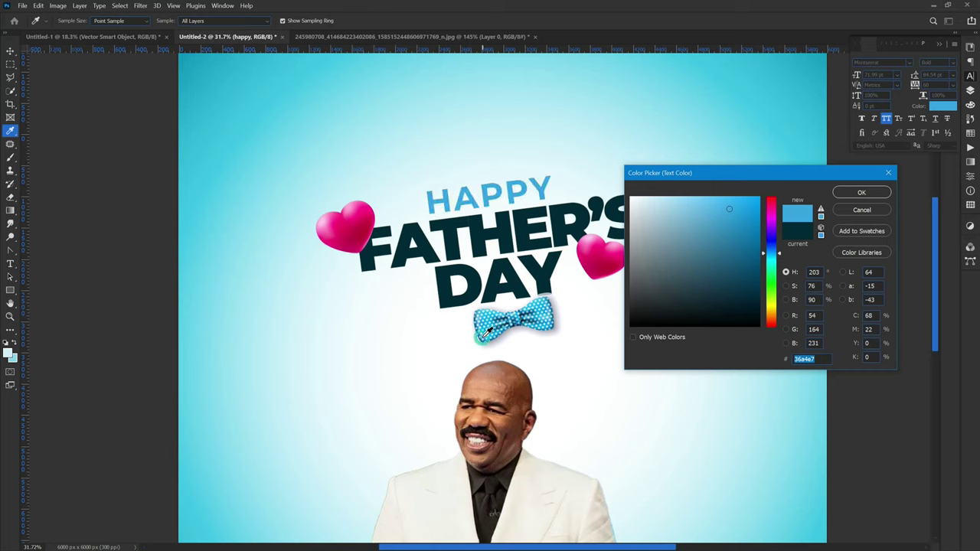
{"action": "left_click", "coordinate": [756, 226]}
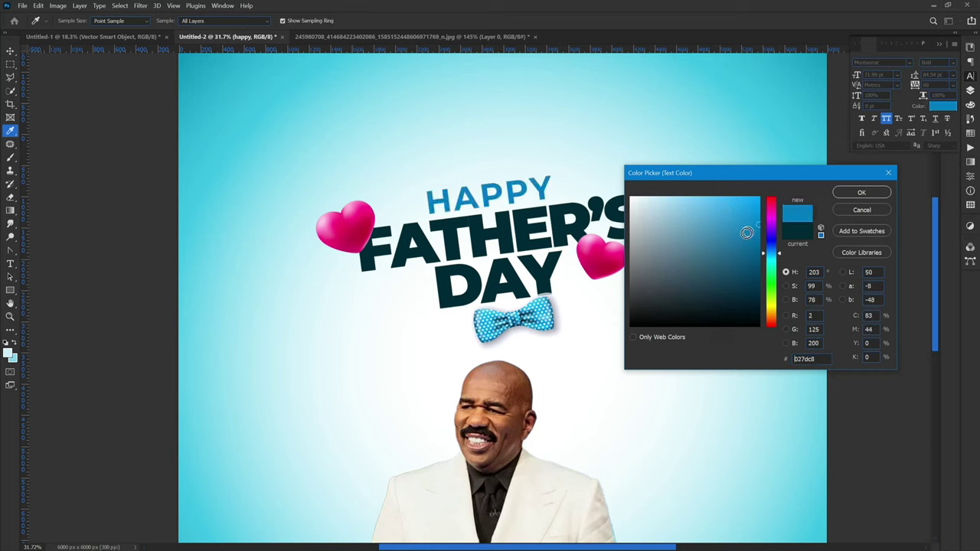
{"action": "left_click", "coordinate": [519, 310]}
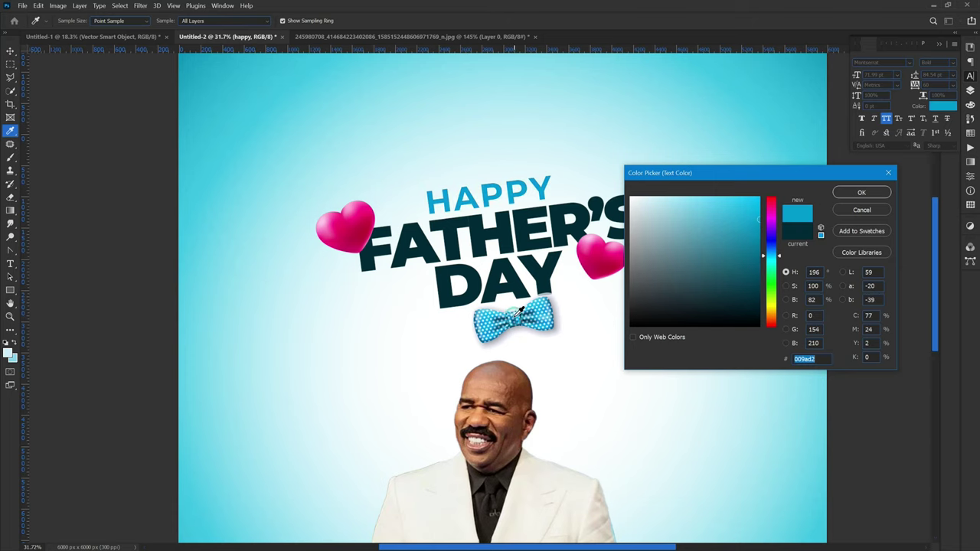
{"action": "left_click", "coordinate": [860, 193]}
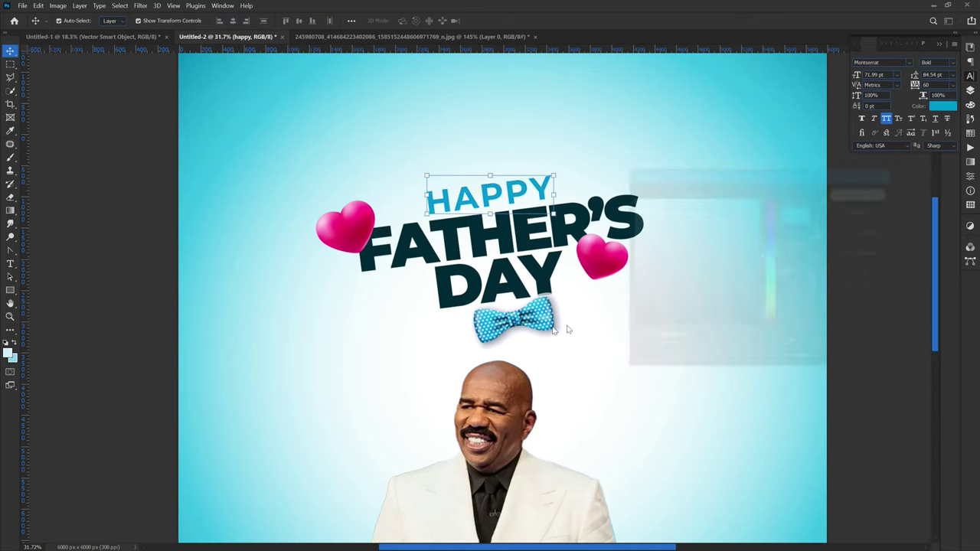
{"action": "key", "text": "ctrl+Return"}
{"action": "scroll", "coordinate": [447, 251], "scroll_direction": "down", "scroll_amount": 1}
Unlock the man's photo Layer 2 and launch Filter > Topaz Labs > Topaz BW Effects 2.
{"action": "scroll", "coordinate": [447, 251], "scroll_direction": "down", "scroll_amount": 1}
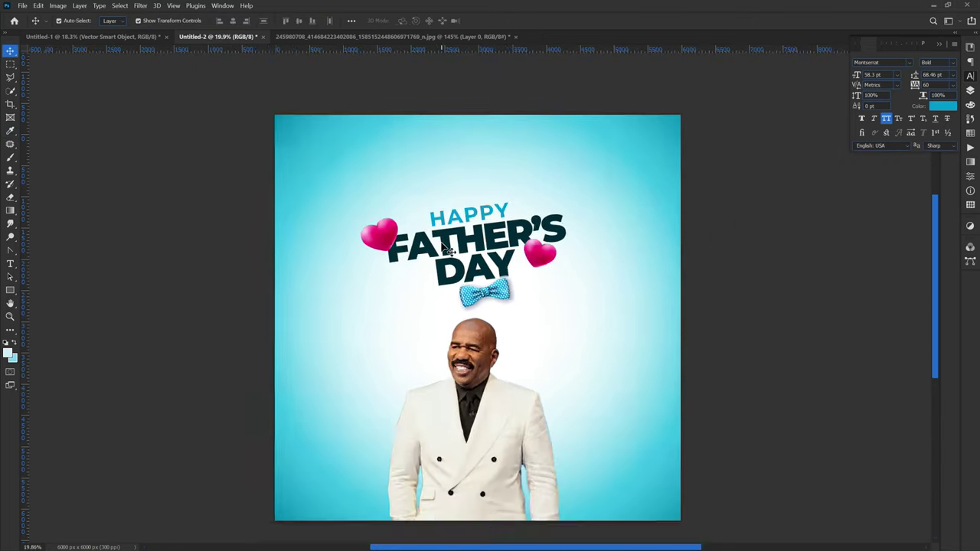
{"action": "scroll", "coordinate": [446, 253], "scroll_direction": "up", "scroll_amount": 1}
{"action": "scroll", "coordinate": [446, 253], "scroll_direction": "up", "scroll_amount": 1}
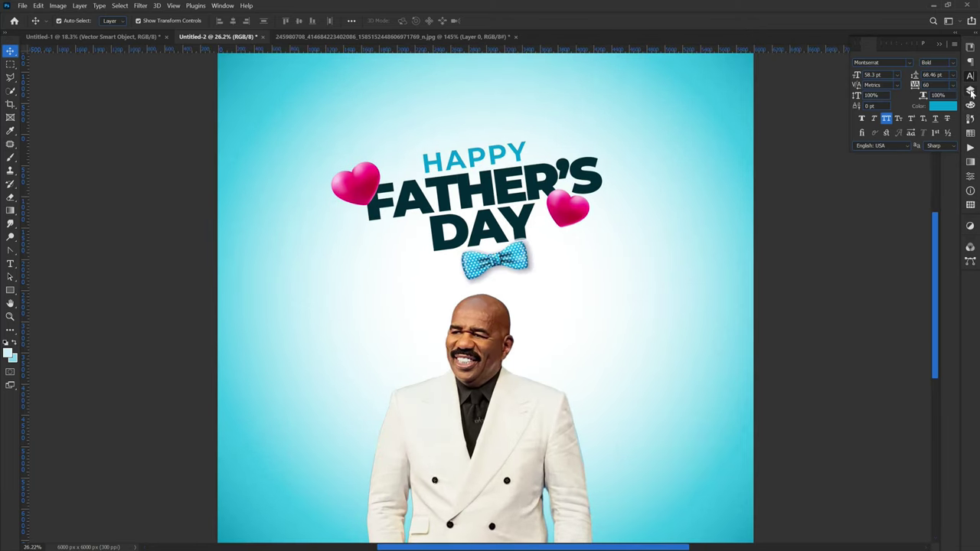
{"action": "left_click", "coordinate": [970, 90]}
{"action": "left_click", "coordinate": [905, 323]}
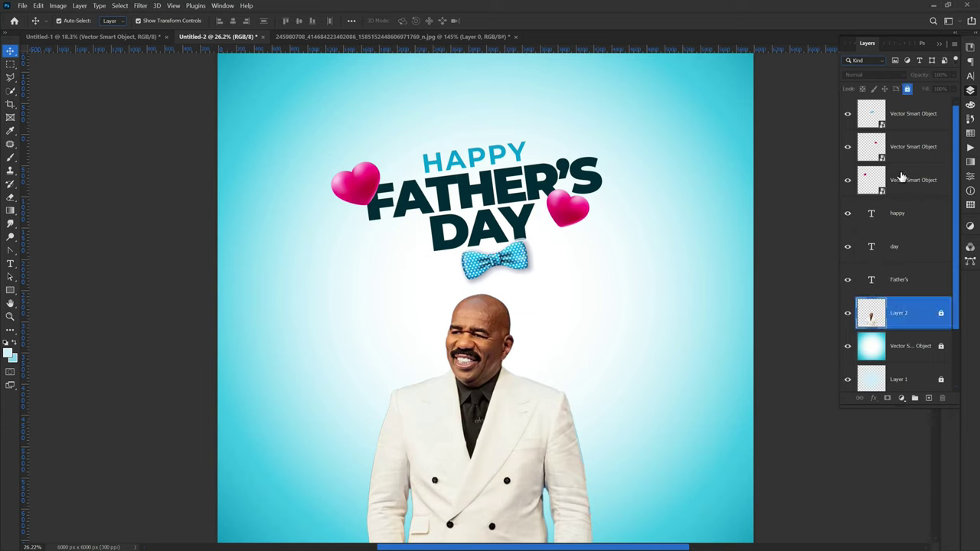
{"action": "left_click", "coordinate": [907, 89]}
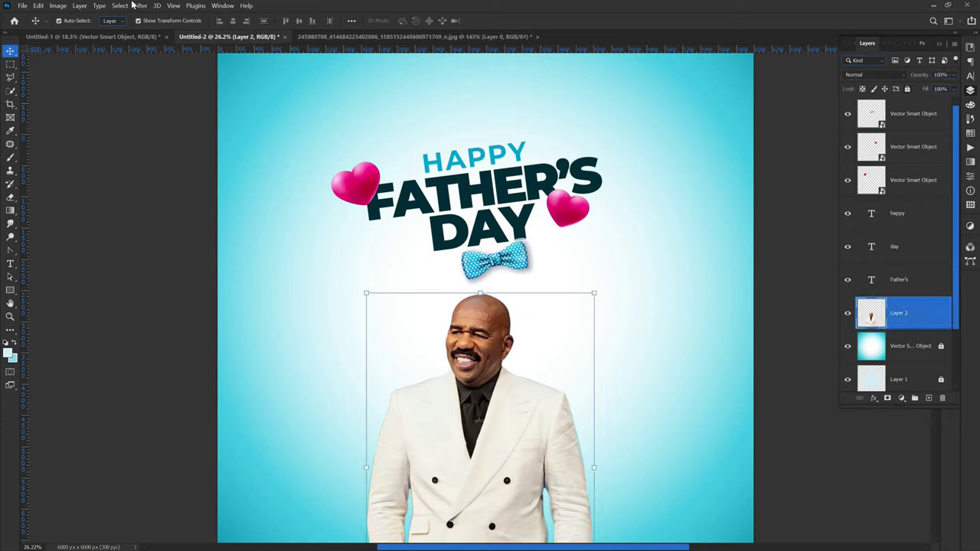
{"action": "left_click", "coordinate": [141, 6]}
{"action": "mouse_move", "coordinate": [157, 234]}
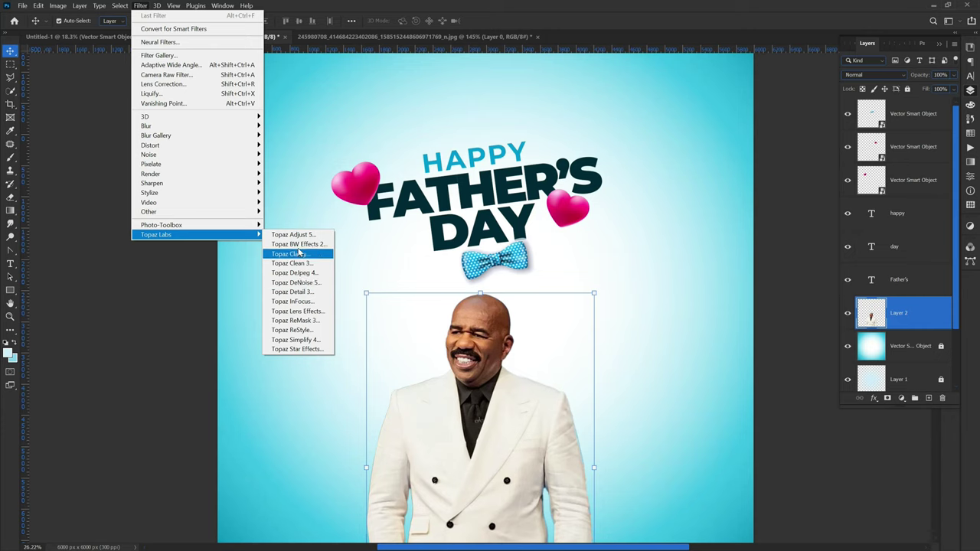
{"action": "left_click", "coordinate": [298, 244]}
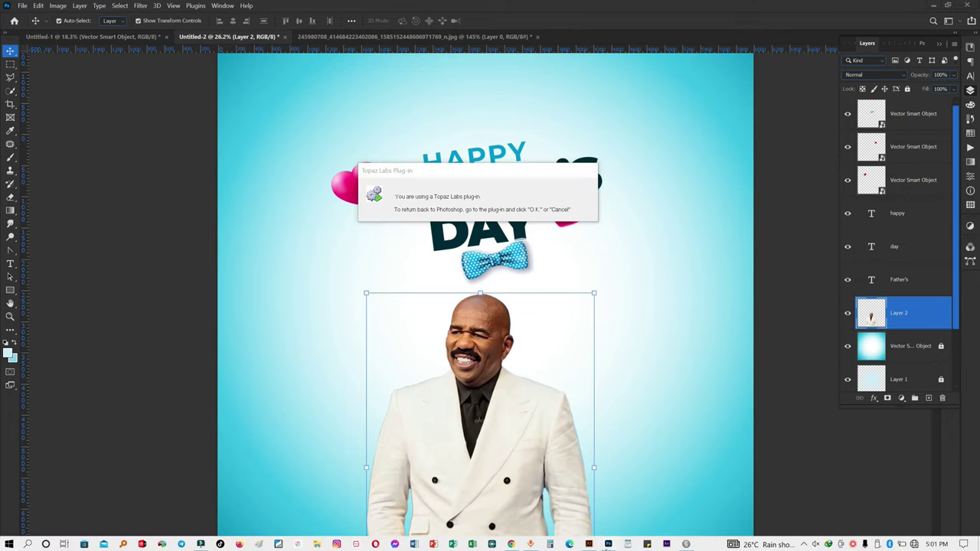
Apply the Toned Collection's Selenium IV preset in Topaz B&W Effects and return to Photoshop.
{"action": "left_click", "coordinate": [9, 544]}
{"action": "mouse_move", "coordinate": [685, 543]}
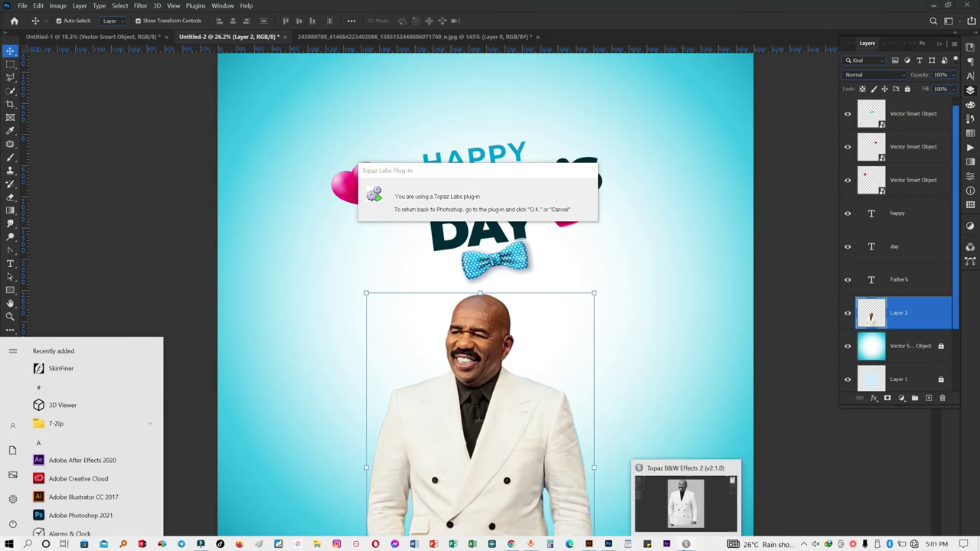
{"action": "left_click", "coordinate": [680, 525]}
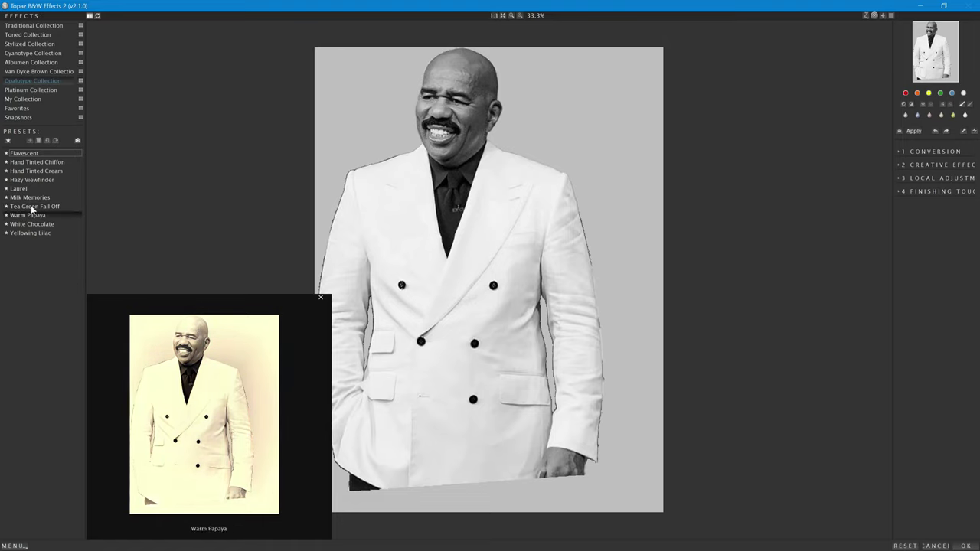
{"action": "left_click", "coordinate": [31, 99]}
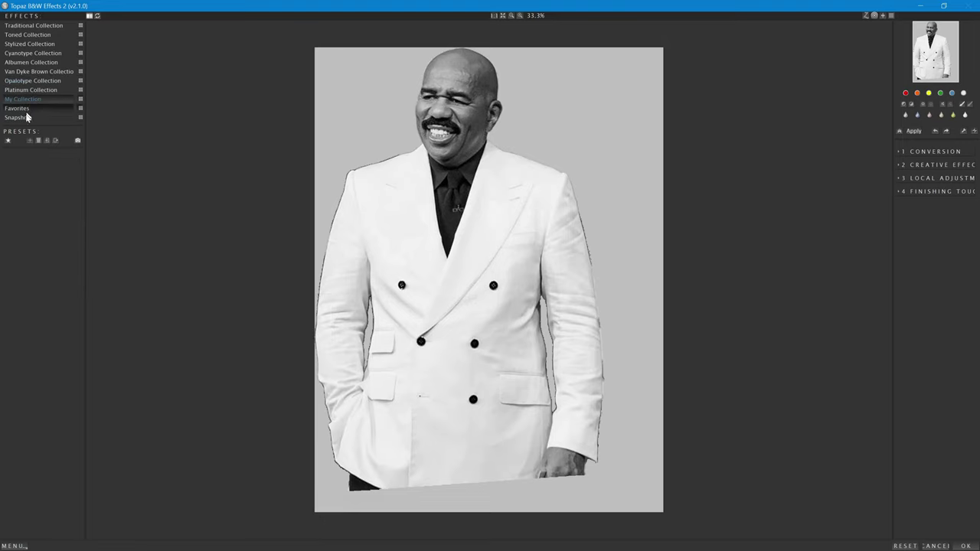
{"action": "left_click", "coordinate": [22, 58]}
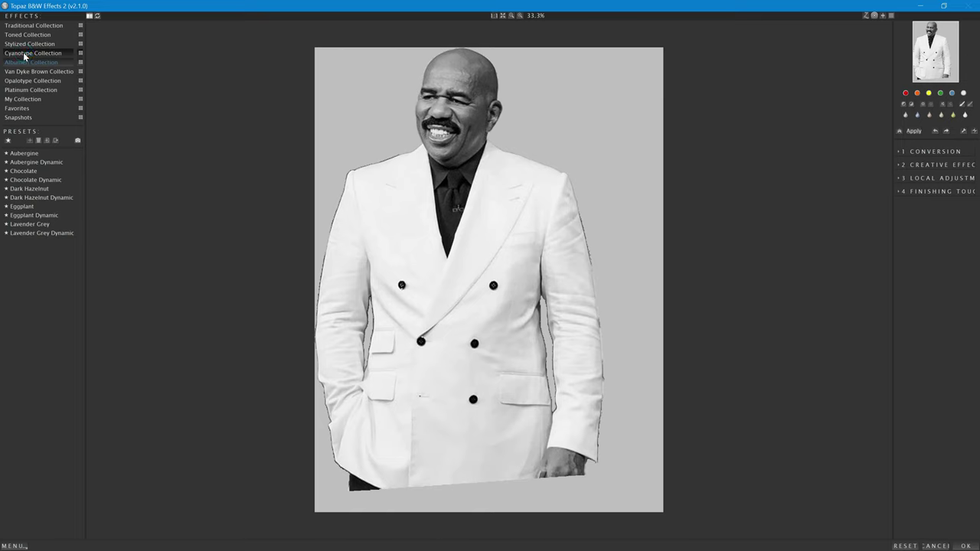
{"action": "left_click", "coordinate": [25, 54]}
{"action": "left_click", "coordinate": [25, 35]}
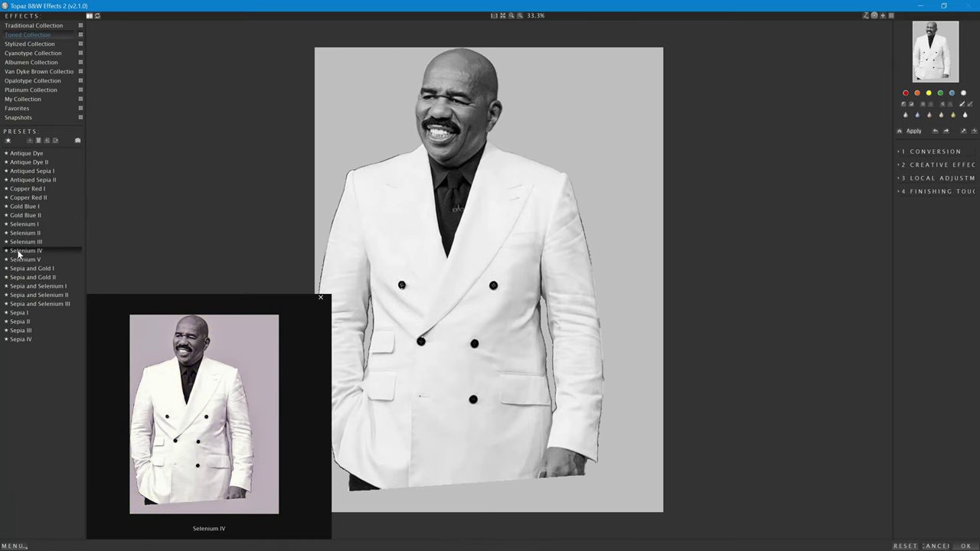
{"action": "left_click", "coordinate": [18, 251]}
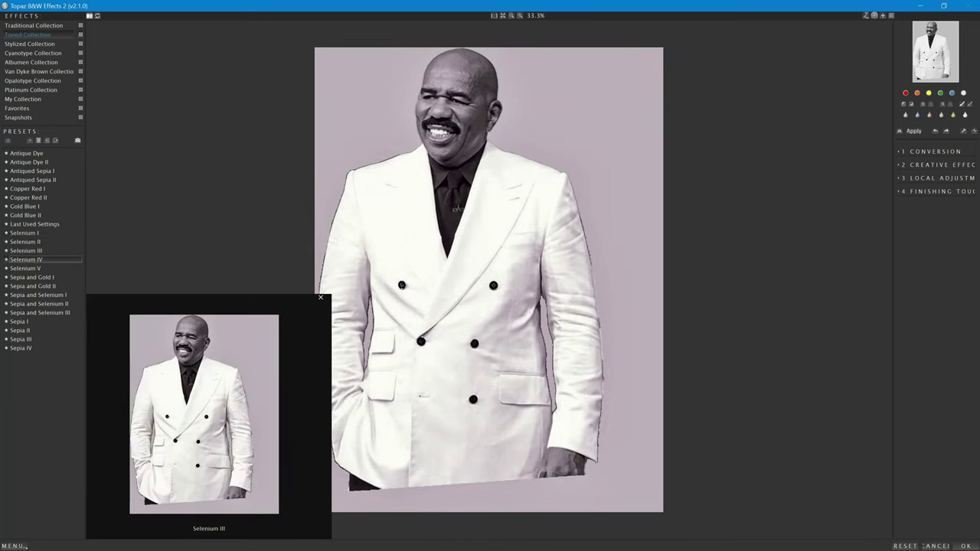
{"action": "left_click", "coordinate": [963, 546]}
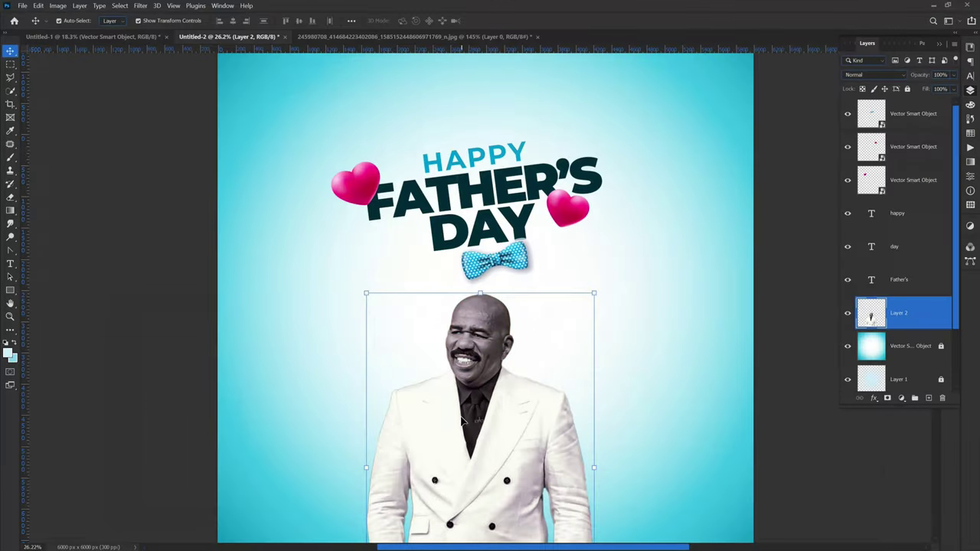
Fit the poster on screen, undo the toned effect on Layer 2, and duplicate the layer.
{"action": "left_click", "coordinate": [174, 354]}
{"action": "key", "text": "ctrl+0"}
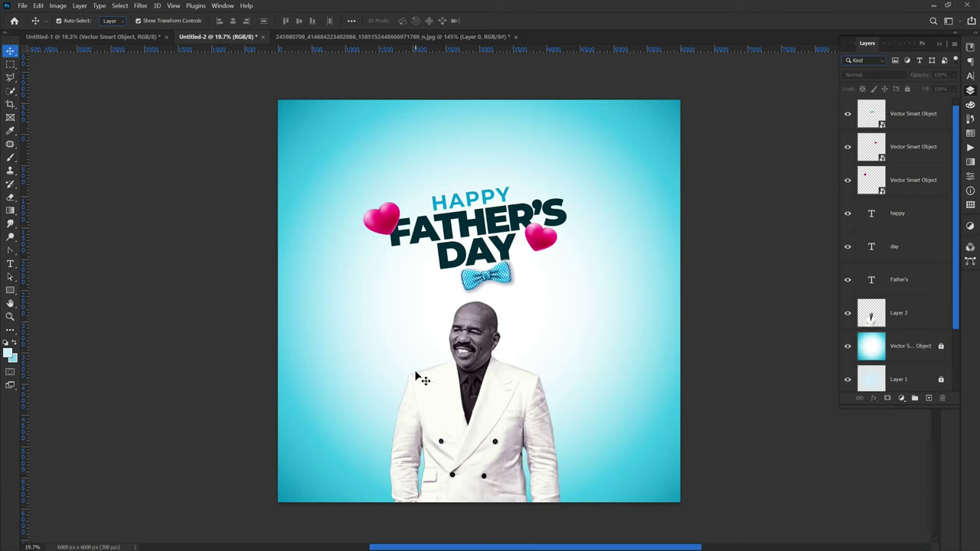
{"action": "left_click", "coordinate": [476, 418]}
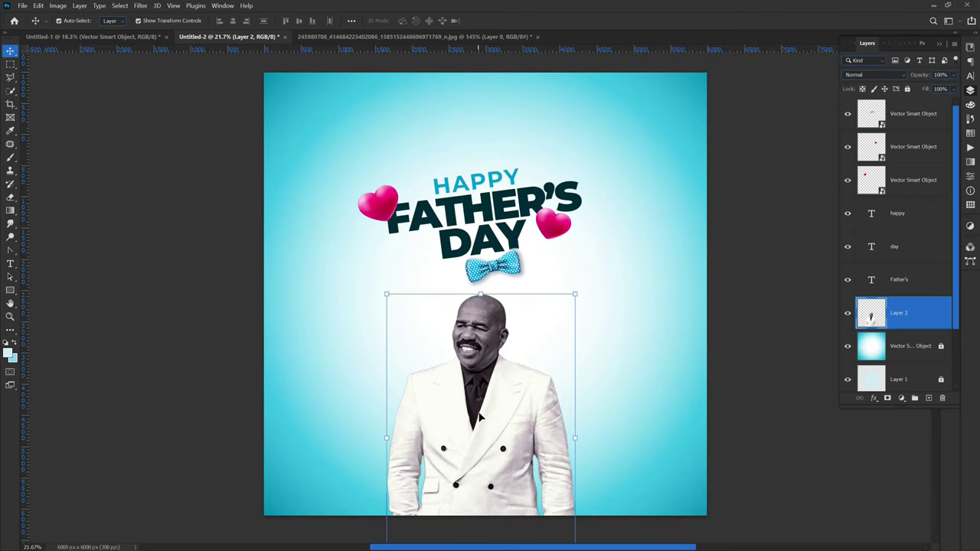
{"action": "key", "text": "ctrl+z"}
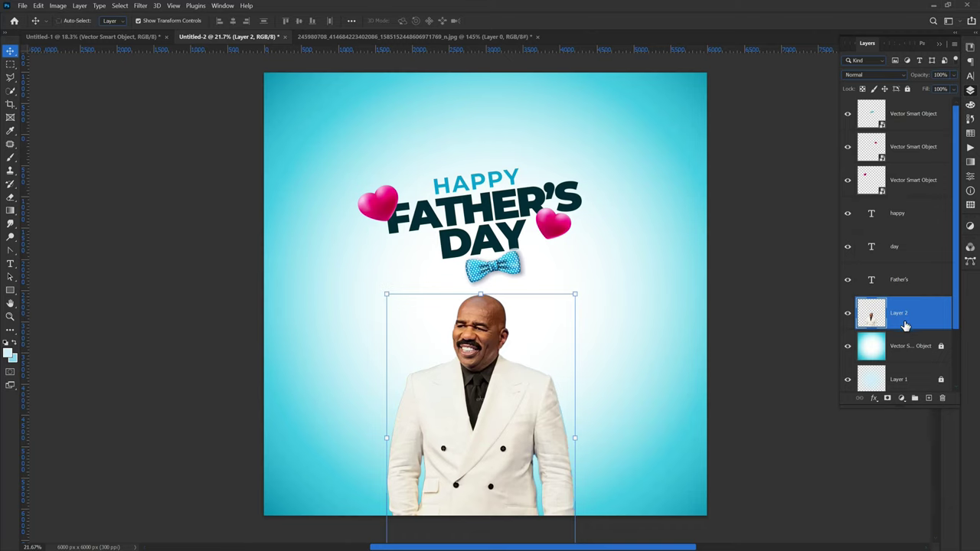
{"action": "key", "text": "ctrl+j"}
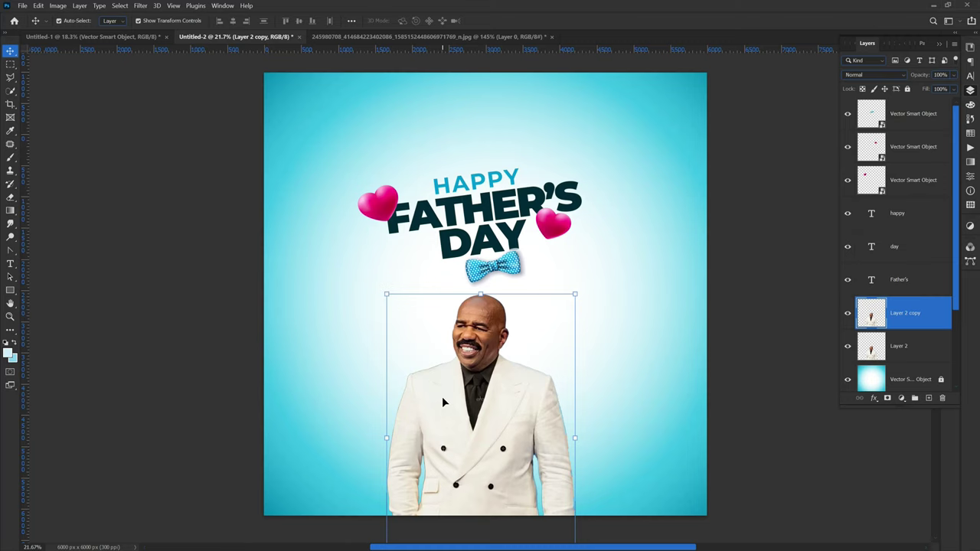
In Untitled-1, raise the mustache layer in the stack and move it onto the top heart.
{"action": "left_click", "coordinate": [130, 39]}
{"action": "left_click", "coordinate": [291, 273]}
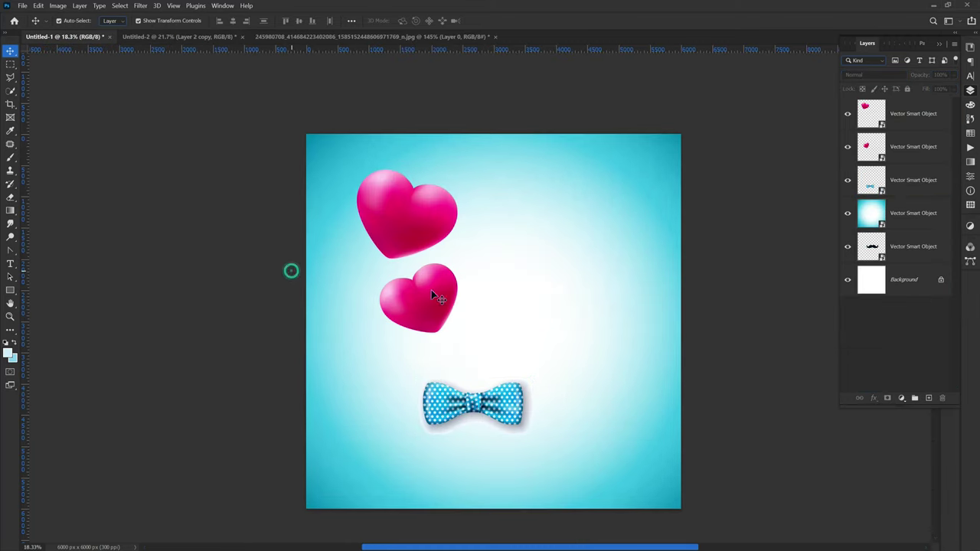
{"action": "left_click_drag", "start_coordinate": [865, 253], "coordinate": [867, 122]}
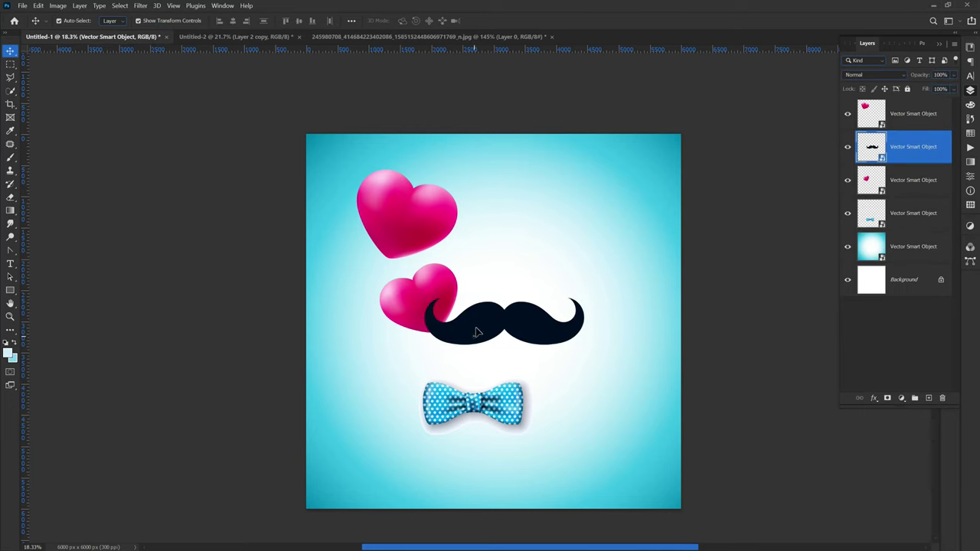
{"action": "left_click_drag", "start_coordinate": [466, 306], "coordinate": [369, 216]}
Place the mustache into the poster, scaled down and slightly tilted, centred above HAPPY.
{"action": "left_click", "coordinate": [232, 37]}
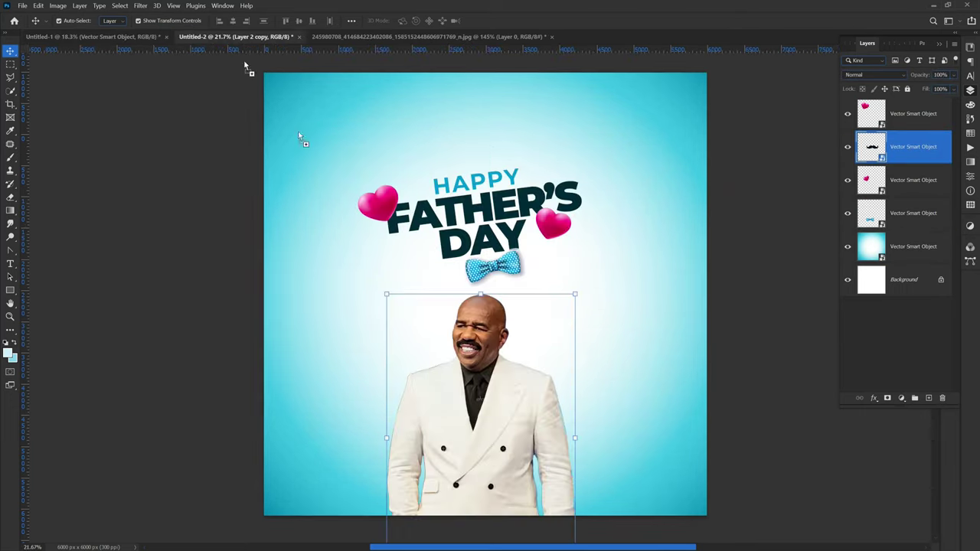
{"action": "mouse_move", "coordinate": [454, 176]}
{"action": "left_mouse_down"}
{"action": "mouse_move", "coordinate": [444, 165]}
{"action": "mouse_move", "coordinate": [462, 163]}
{"action": "left_mouse_up"}
{"action": "key", "text": "ctrl+t"}
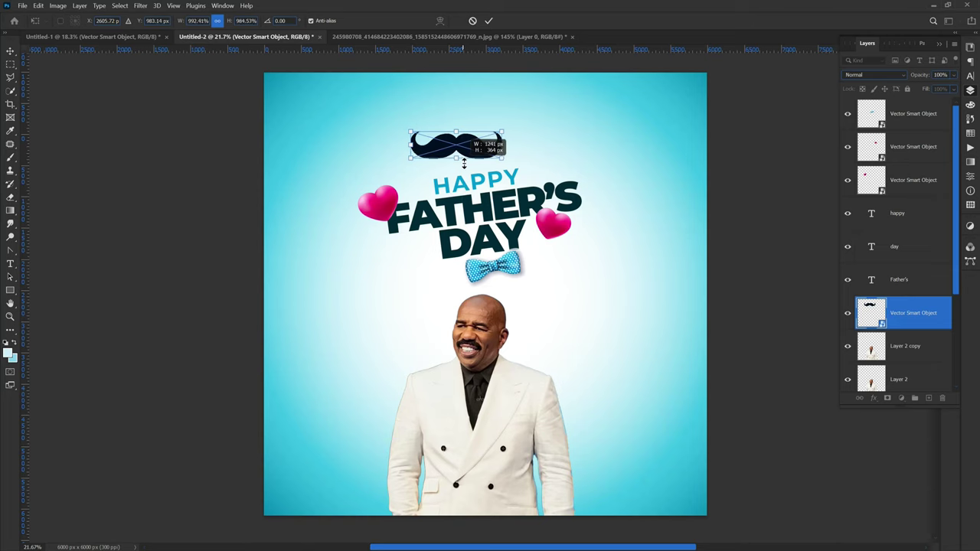
{"action": "key", "text": "Return"}
{"action": "left_click_drag", "start_coordinate": [452, 151], "coordinate": [464, 160]}
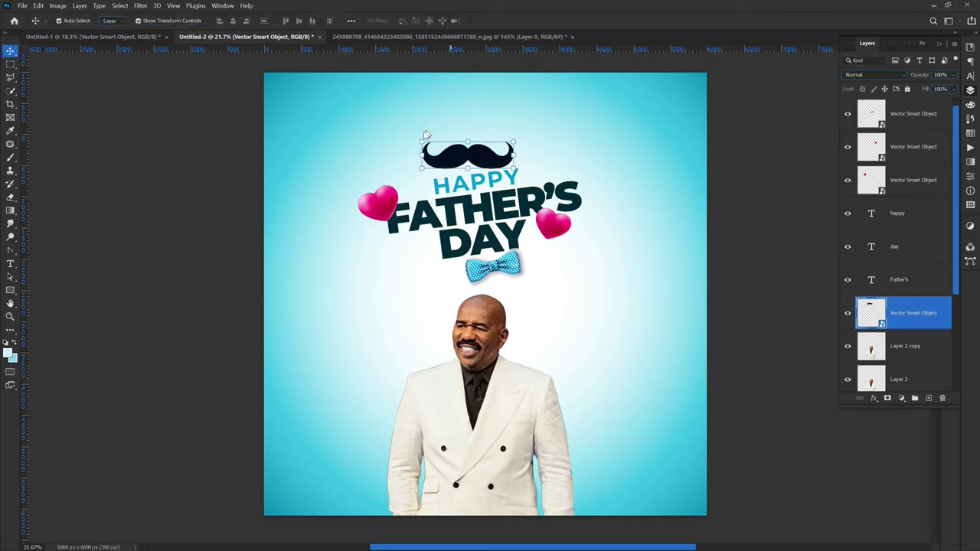
{"action": "left_click_drag", "start_coordinate": [419, 134], "coordinate": [417, 148]}
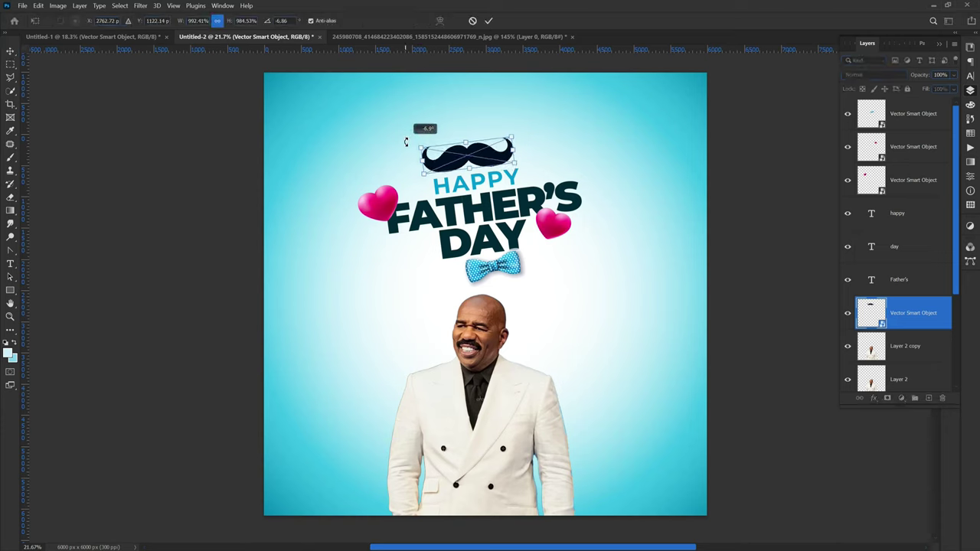
{"action": "key", "text": "Return"}
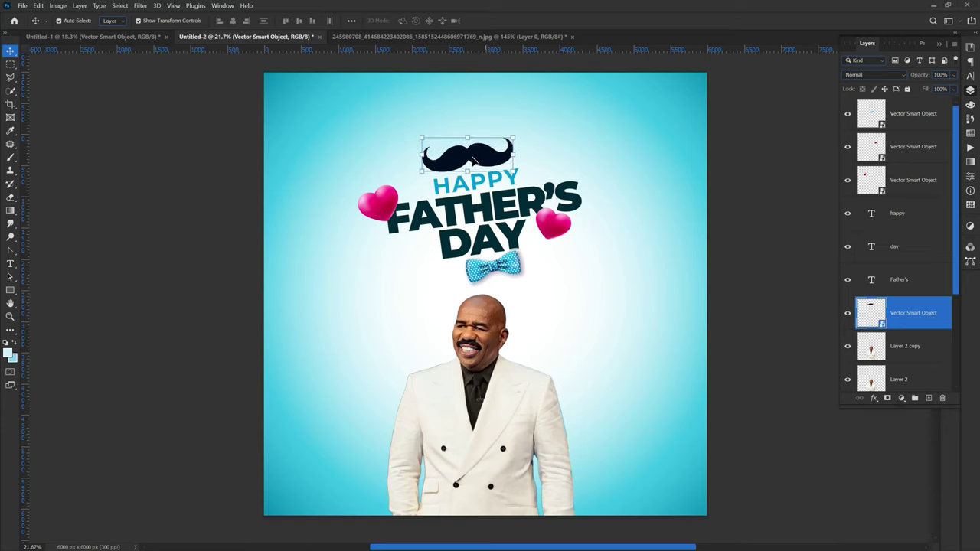
{"action": "left_click_drag", "start_coordinate": [468, 159], "coordinate": [473, 157]}
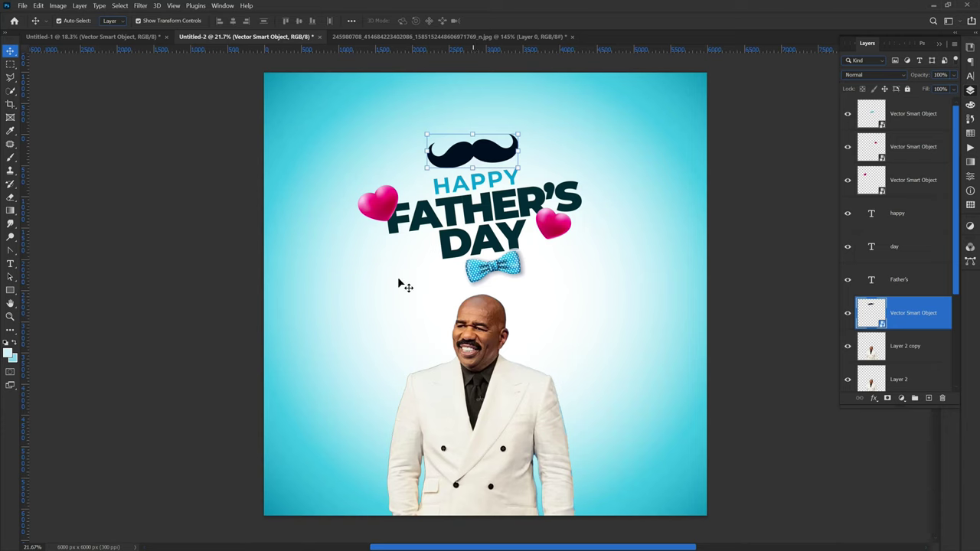
{"action": "left_click", "coordinate": [302, 343]}
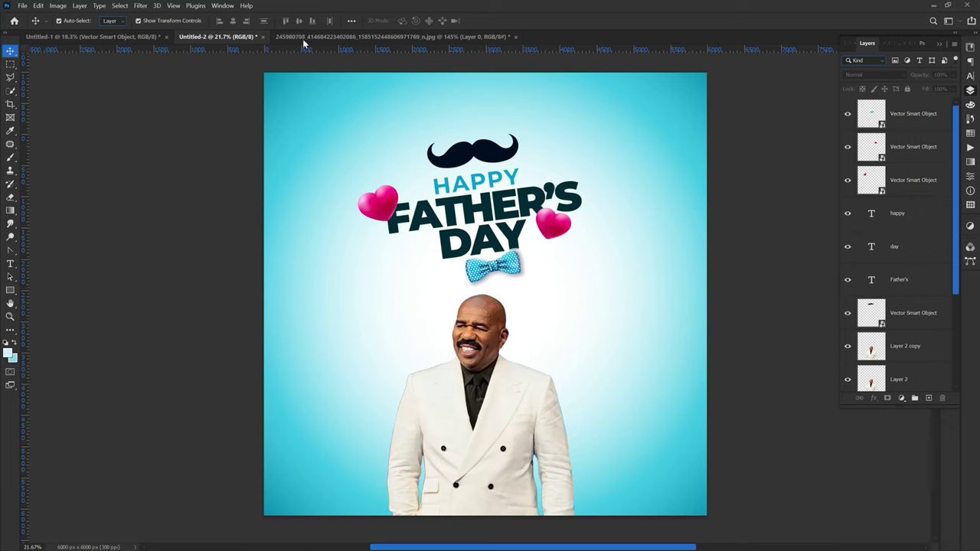
Move Layer 2 copy up to the right and scale it to about 128%.
{"action": "left_click", "coordinate": [473, 378]}
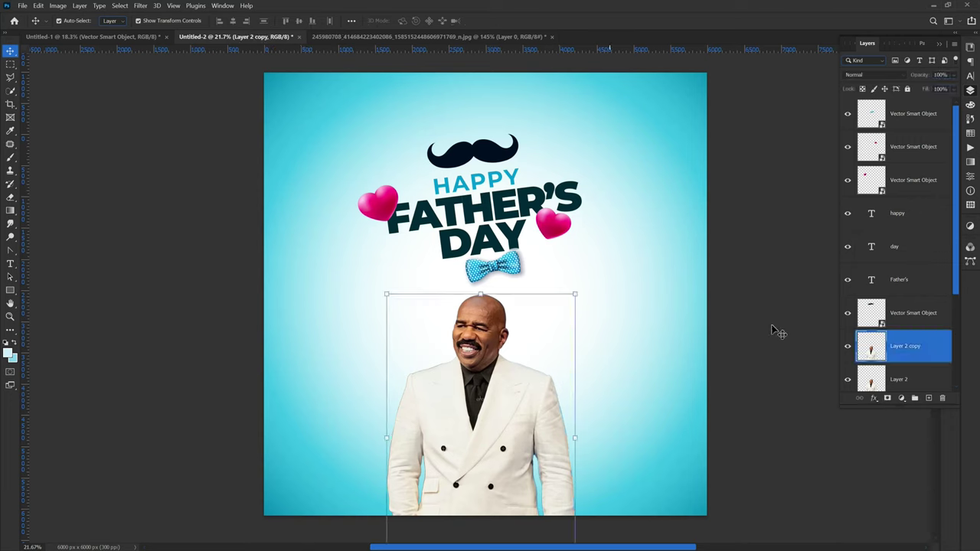
{"action": "left_click", "coordinate": [907, 378]}
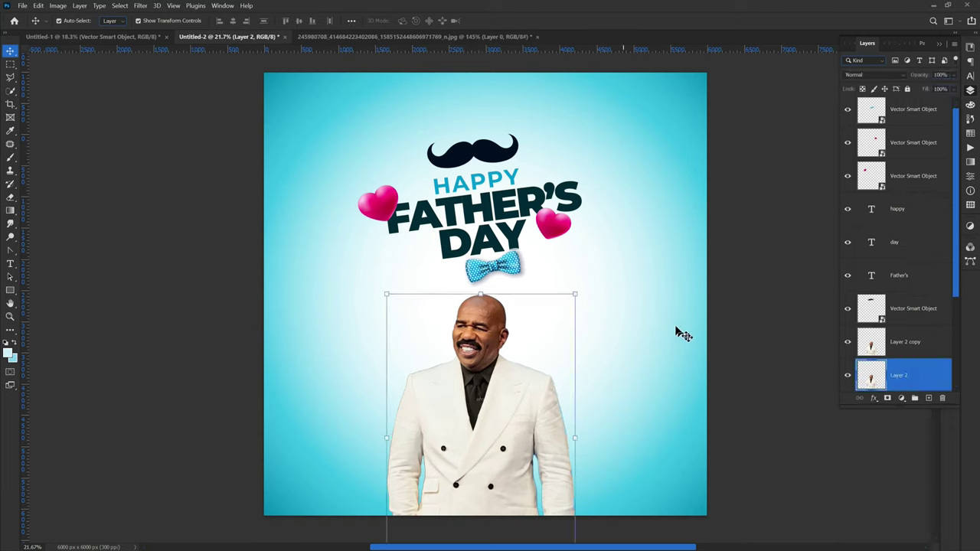
{"action": "left_click_drag", "start_coordinate": [520, 411], "coordinate": [646, 252]}
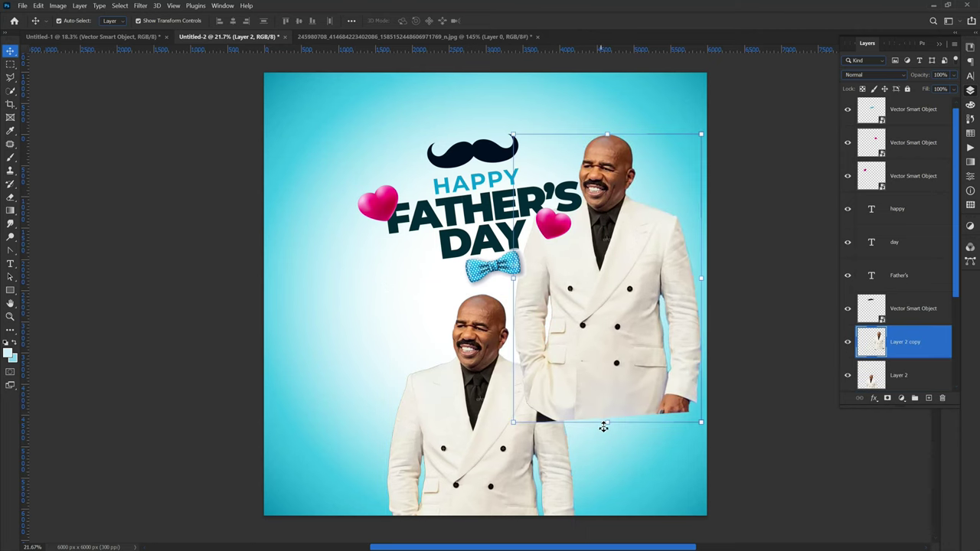
{"action": "key", "text": "ctrl+t"}
{"action": "left_click_drag", "start_coordinate": [607, 422], "coordinate": [607, 362]}
{"action": "left_click_drag", "start_coordinate": [581, 474], "coordinate": [591, 425]}
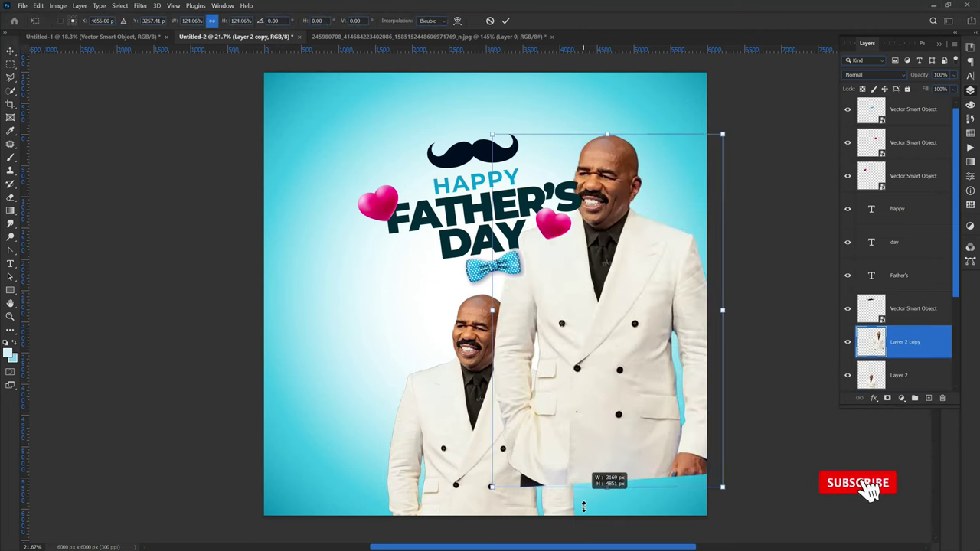
{"action": "key", "text": "Return"}
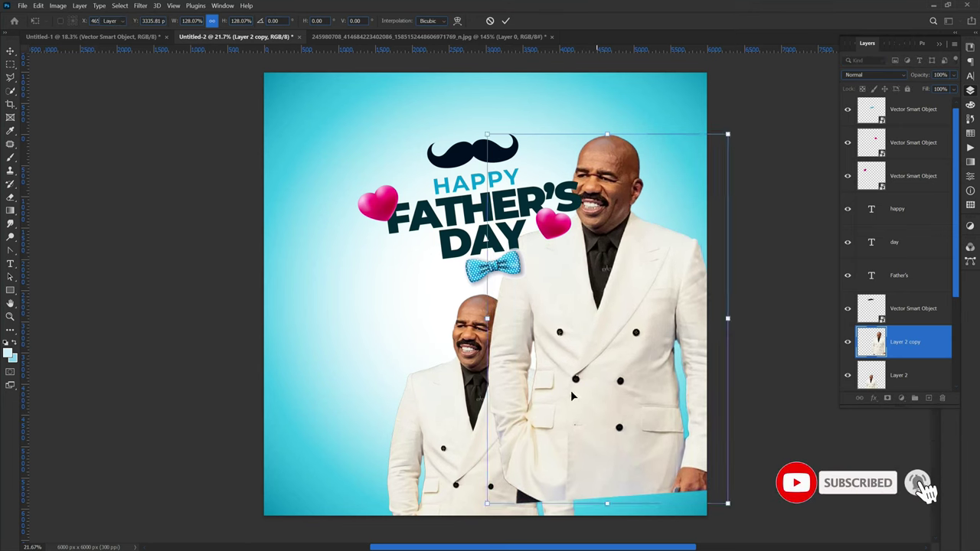
Undo a stray move and place Layer 2 copy below Layer 2 in the Layers panel.
{"action": "left_click_drag", "start_coordinate": [766, 405], "coordinate": [563, 386]}
{"action": "key", "text": "ctrl+z"}
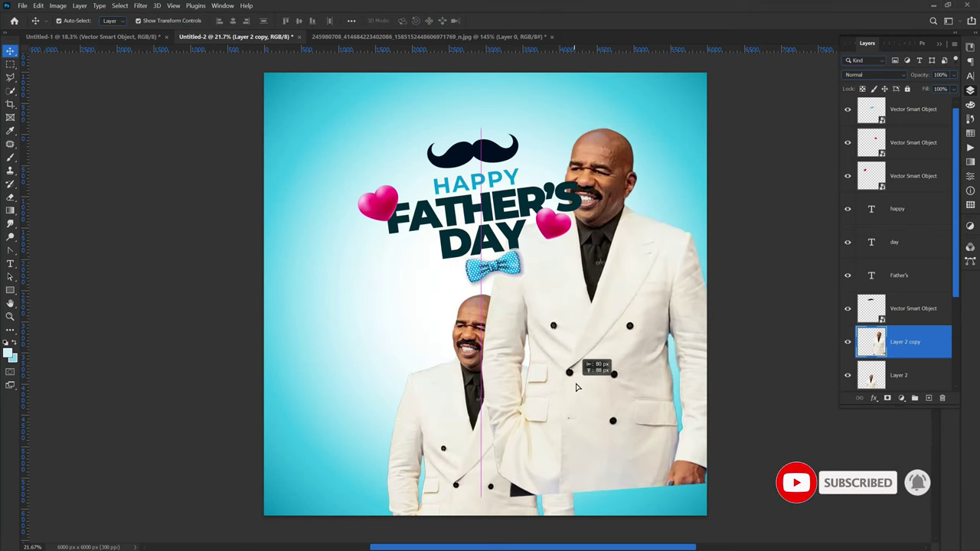
{"action": "scroll", "coordinate": [899, 345], "scroll_direction": "down", "scroll_amount": 3}
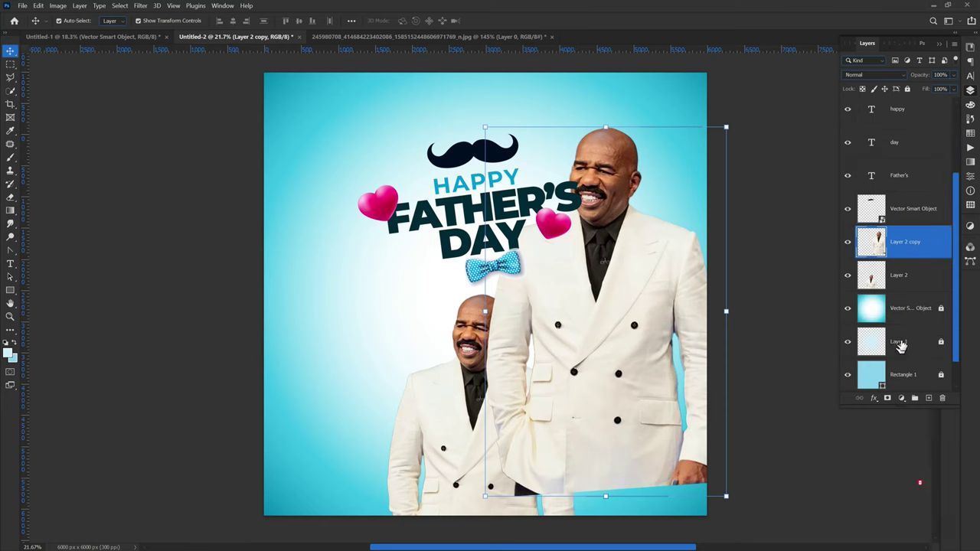
{"action": "left_click_drag", "start_coordinate": [906, 307], "coordinate": [905, 295]}
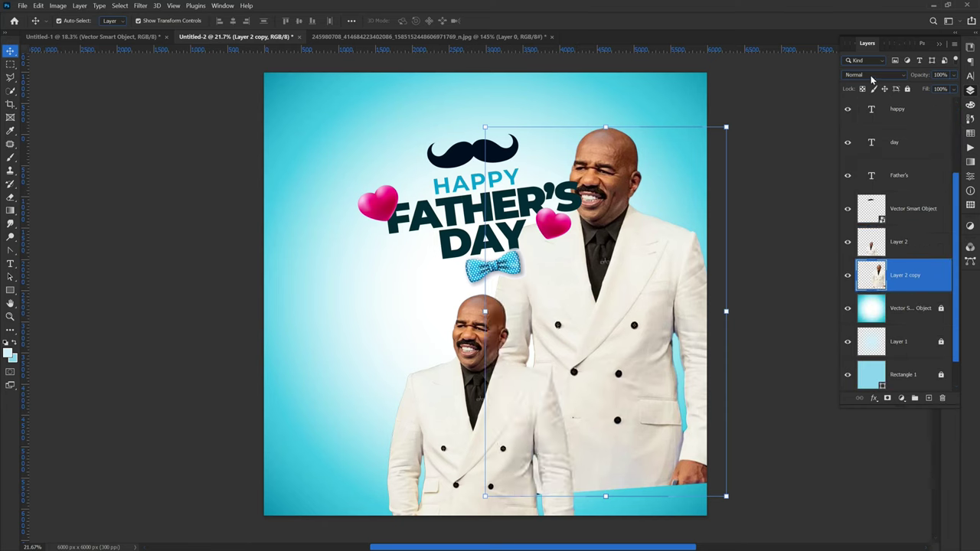
{"action": "left_click", "coordinate": [895, 78]}
Run Topaz BW Effects 2 on the enlarged duplicate, switching back to the running plug-in window.
{"action": "left_click", "coordinate": [58, 5]}
{"action": "left_click", "coordinate": [119, 6]}
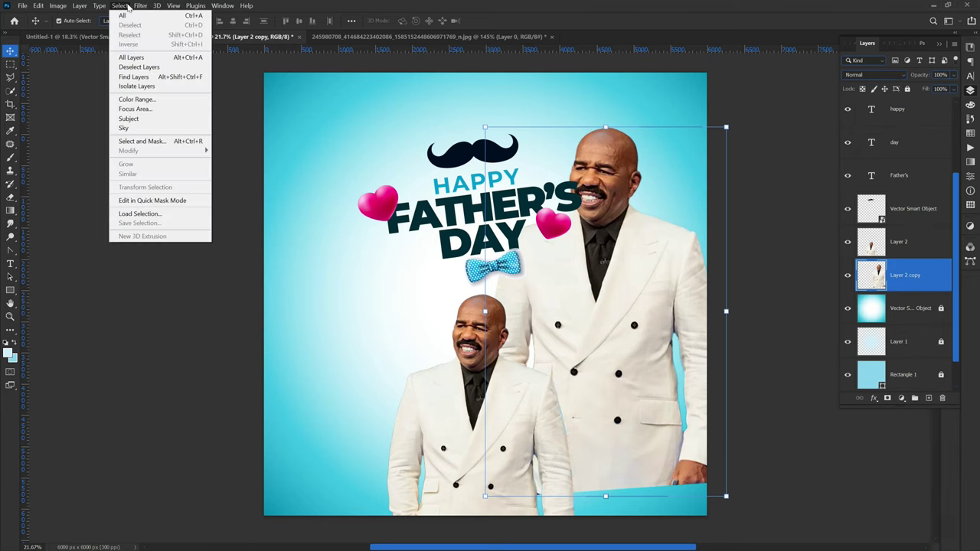
{"action": "left_click", "coordinate": [140, 6]}
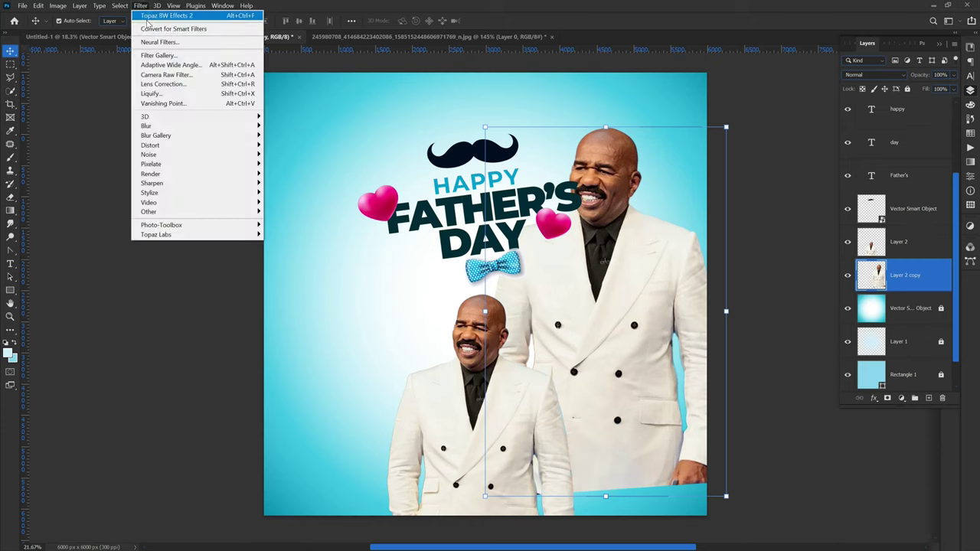
{"action": "left_click", "coordinate": [140, 6]}
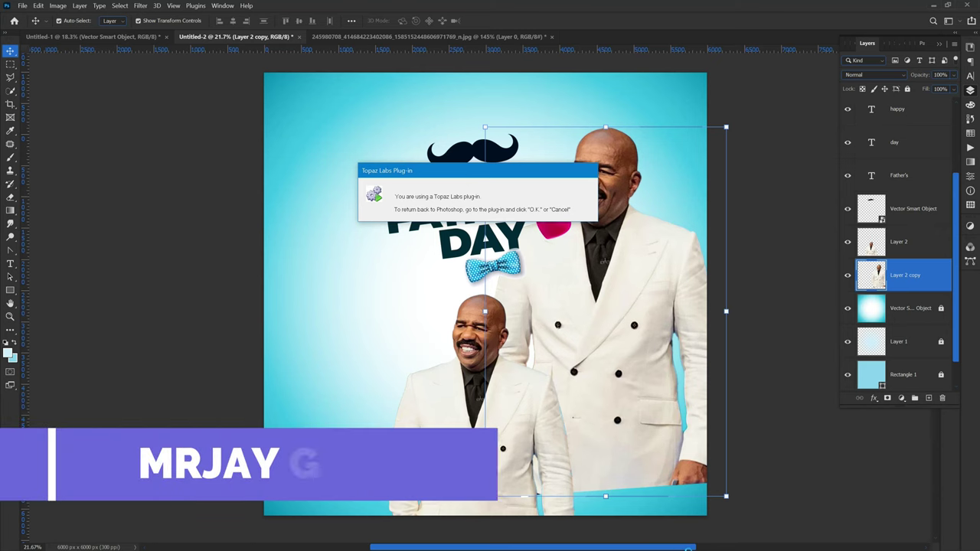
{"action": "key", "text": "super"}
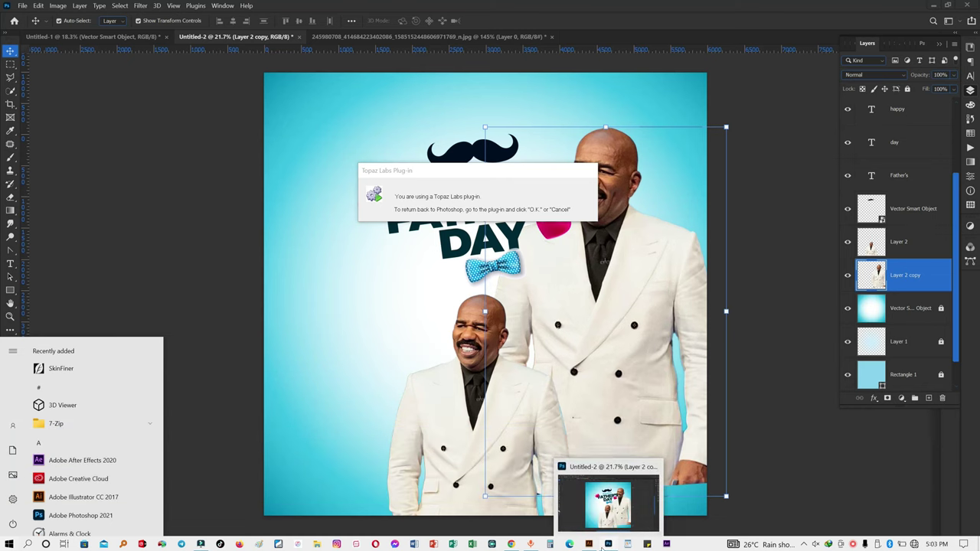
{"action": "left_click", "coordinate": [542, 172]}
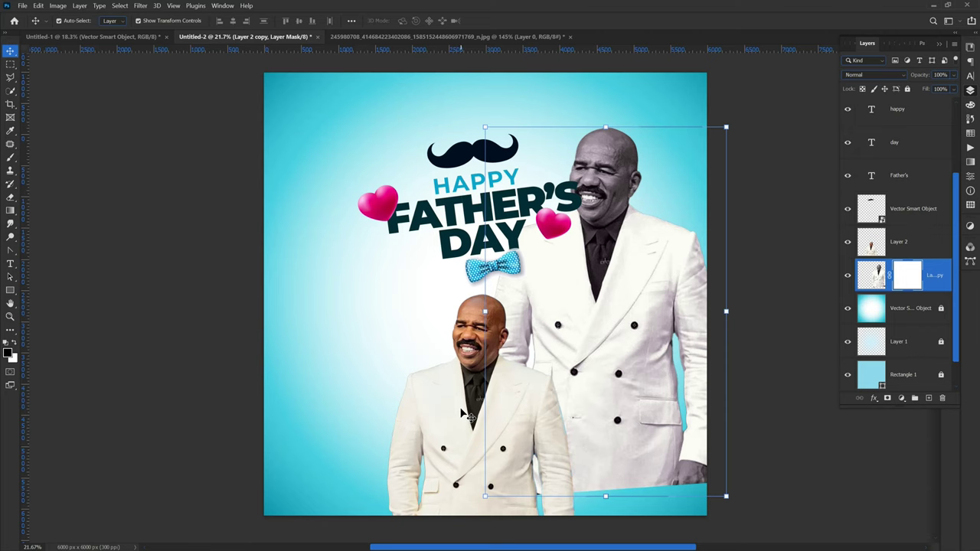
Paint black on the duplicate's mask with a soft brush to fade his lower jacket.
{"action": "key", "text": "b"}
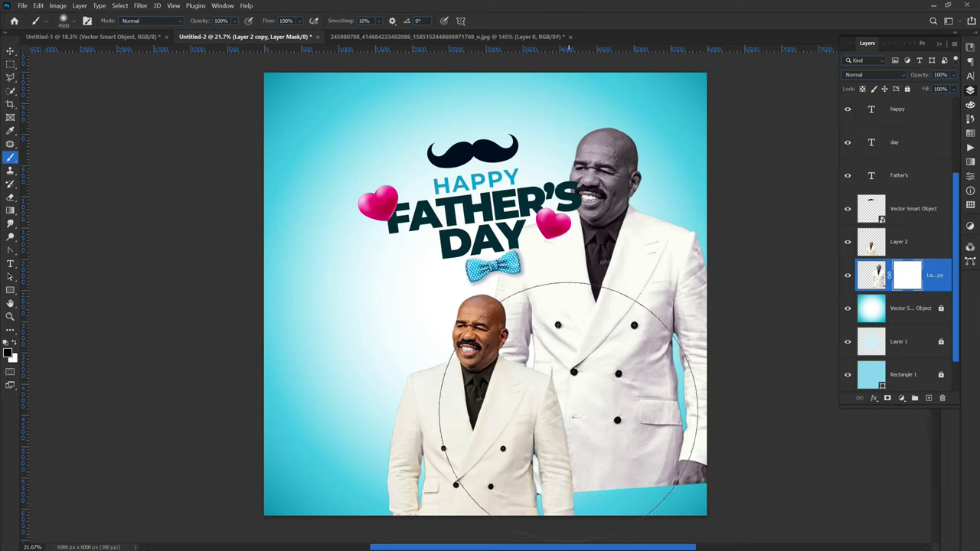
{"action": "key", "text": "bracketleft"}
{"action": "key", "text": "bracketleft"}
{"action": "key", "text": "bracketleft"}
{"action": "key", "text": "bracketleft"}
{"action": "key", "text": "bracketleft"}
{"action": "key", "text": "bracketleft"}
{"action": "key", "text": "bracketleft"}
{"action": "key", "text": "bracketleft"}
{"action": "key", "text": "bracketleft"}
{"action": "mouse_move", "coordinate": [589, 474]}
{"action": "left_mouse_down"}
{"action": "mouse_move", "coordinate": [697, 475]}
{"action": "mouse_move", "coordinate": [719, 448]}
{"action": "left_mouse_up"}
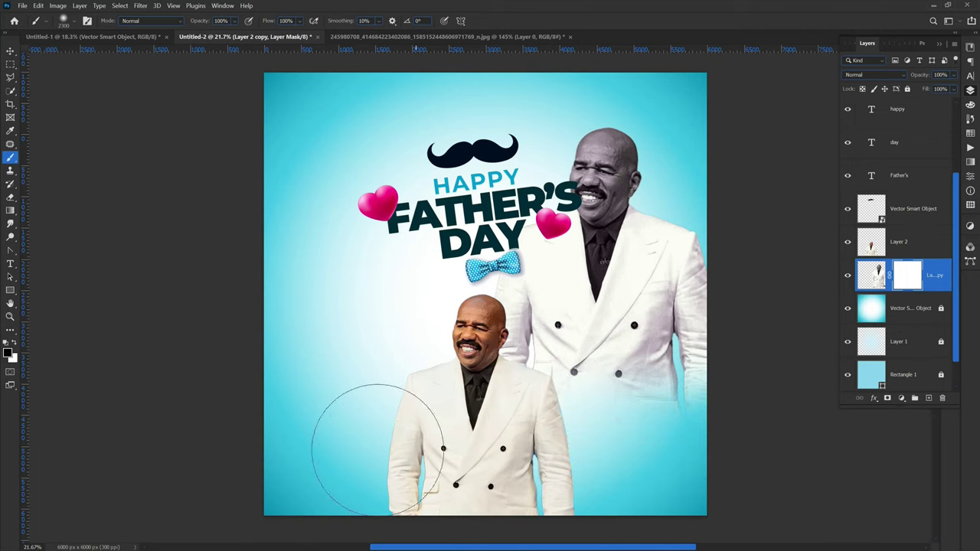
Lower the duplicate's Fill to about 11% and move it up toward the top right.
{"action": "left_click", "coordinate": [11, 52]}
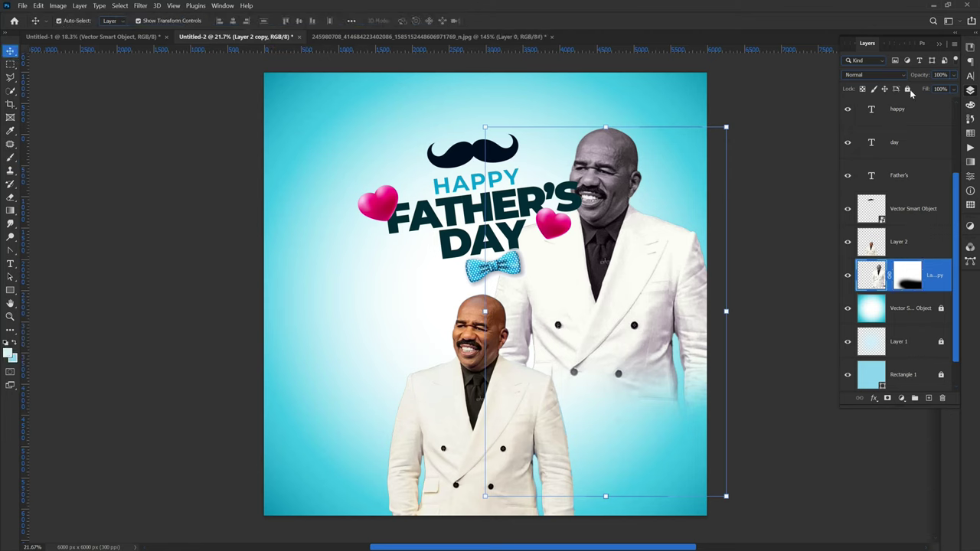
{"action": "left_click_drag", "start_coordinate": [926, 91], "coordinate": [890, 92]}
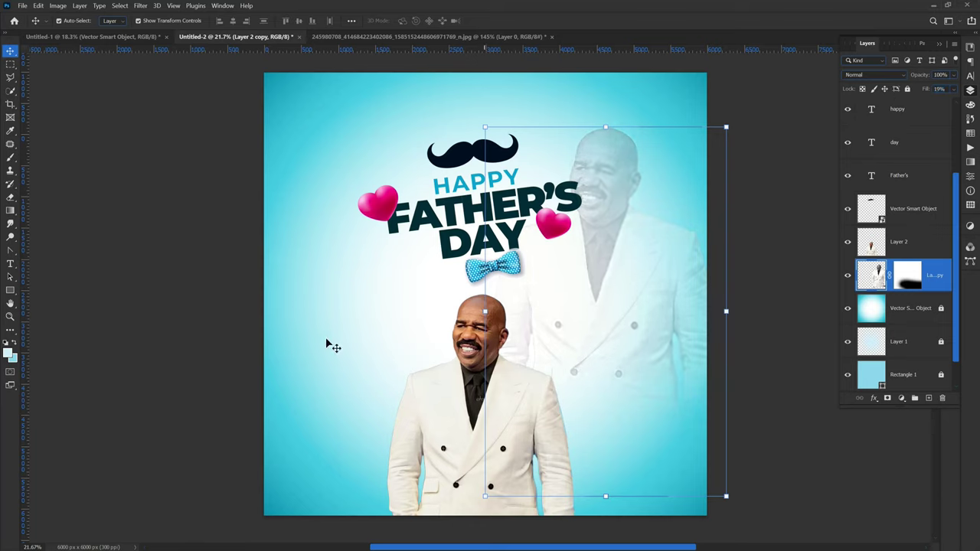
{"action": "mouse_move", "coordinate": [576, 310]}
{"action": "left_mouse_down"}
{"action": "mouse_move", "coordinate": [613, 251]}
{"action": "mouse_move", "coordinate": [608, 283]}
{"action": "left_mouse_up"}
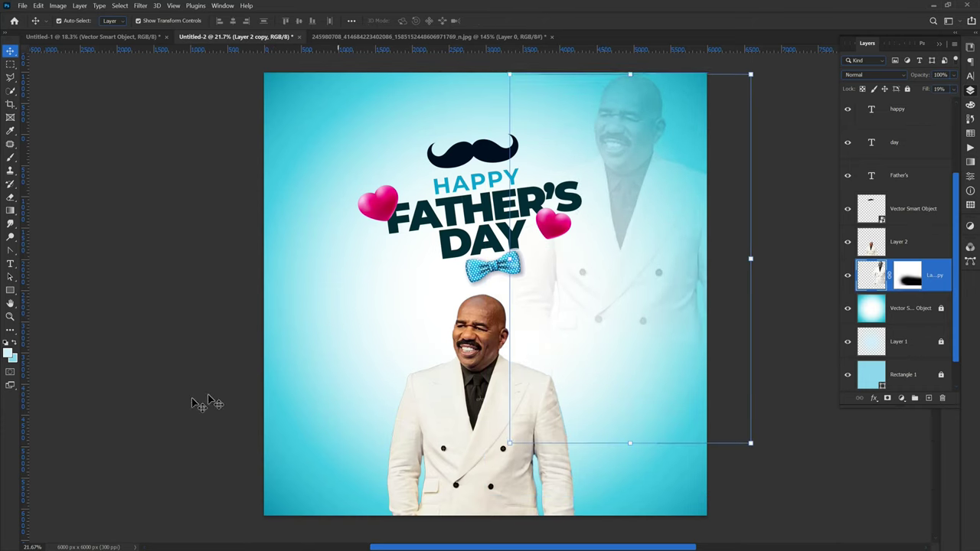
{"action": "left_click", "coordinate": [206, 402]}
{"action": "left_click", "coordinate": [626, 240]}
{"action": "left_click_drag", "start_coordinate": [930, 90], "coordinate": [928, 92]}
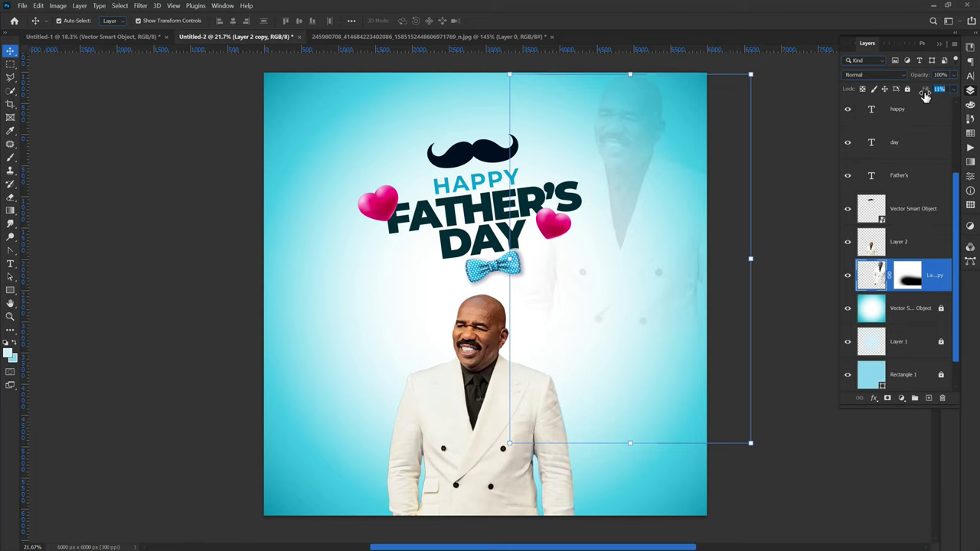
{"action": "left_click", "coordinate": [101, 391]}
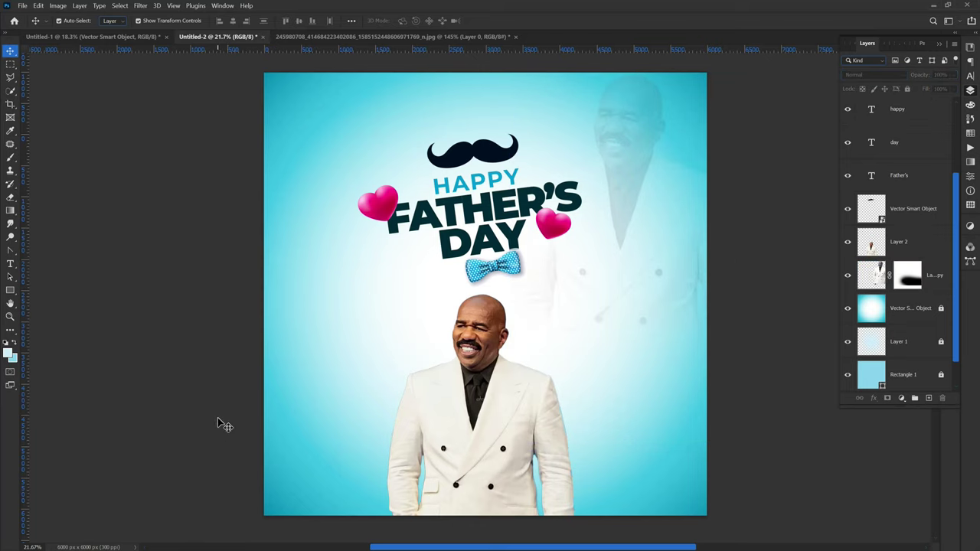
Shrink the left pink heart beside FATHER'S and shift it slightly left.
{"action": "scroll", "coordinate": [382, 512], "scroll_direction": "up", "scroll_amount": 1}
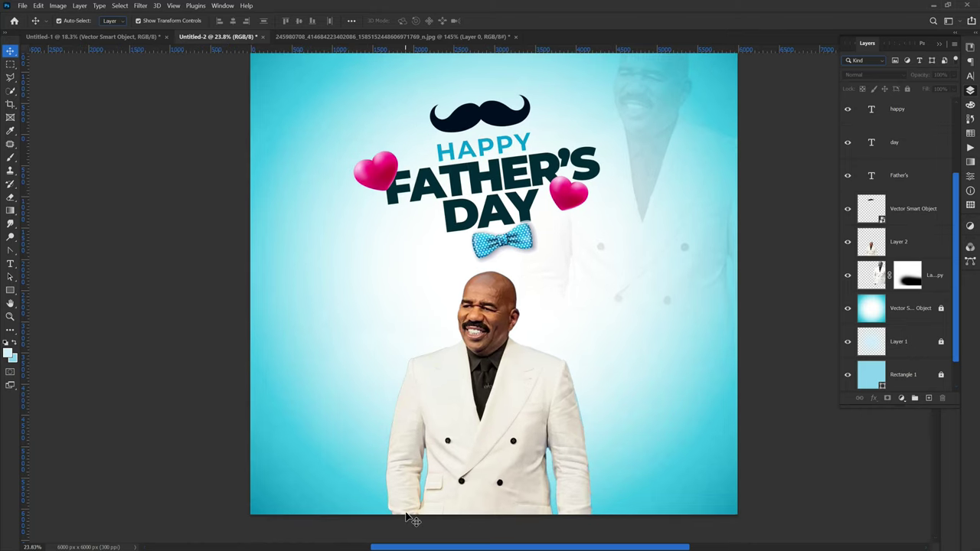
{"action": "scroll", "coordinate": [411, 519], "scroll_direction": "down", "scroll_amount": 2}
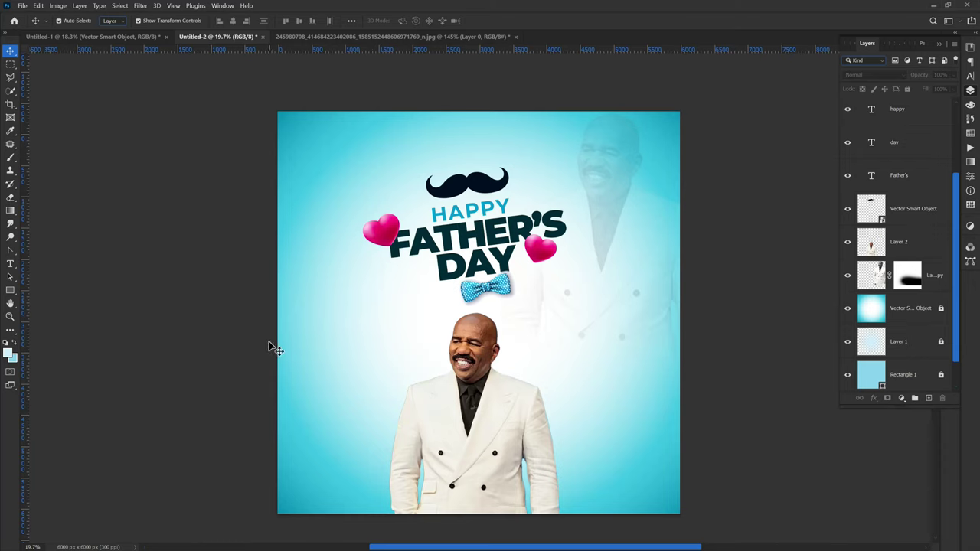
{"action": "key", "text": "ctrl+v"}
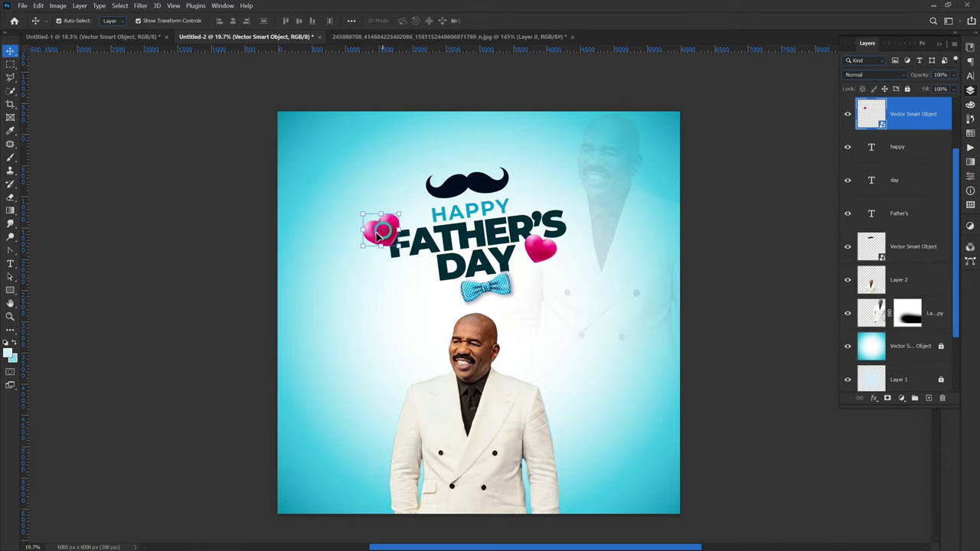
{"action": "mouse_move", "coordinate": [361, 214]}
{"action": "left_mouse_down"}
{"action": "mouse_move", "coordinate": [384, 238]}
{"action": "mouse_move", "coordinate": [375, 237]}
{"action": "left_mouse_up"}
{"action": "left_click", "coordinate": [210, 244]}
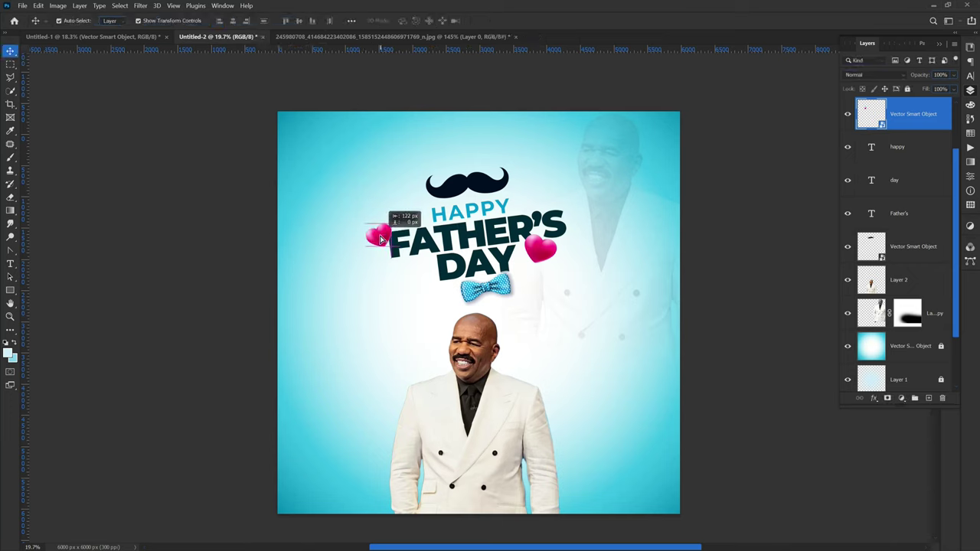
{"action": "left_click", "coordinate": [230, 340]}
{"action": "scroll", "coordinate": [354, 375], "scroll_direction": "up", "scroll_amount": 1}
{"action": "scroll", "coordinate": [358, 380], "scroll_direction": "down", "scroll_amount": 1}
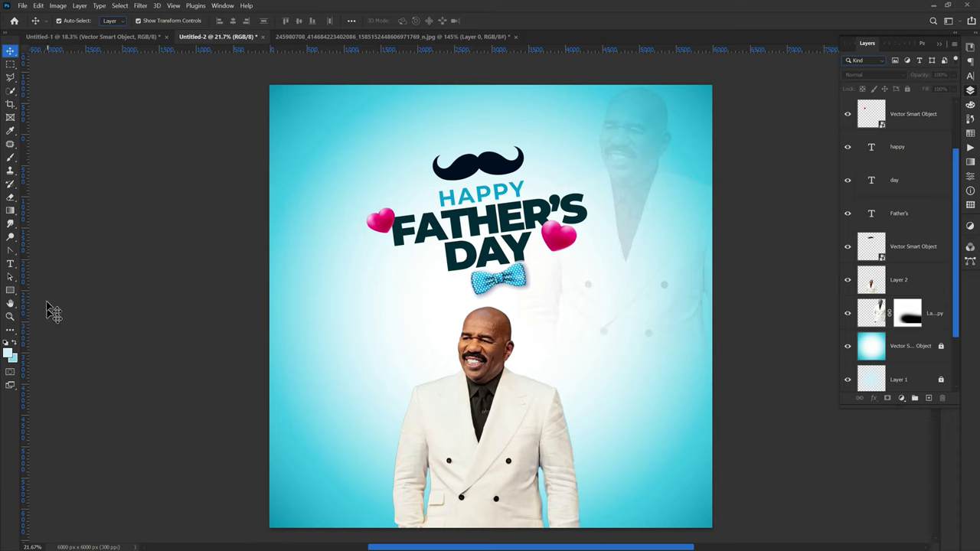
Type the caption STEVE HARVEY left of the man, with HARVEY on its own line.
{"action": "left_click", "coordinate": [10, 264]}
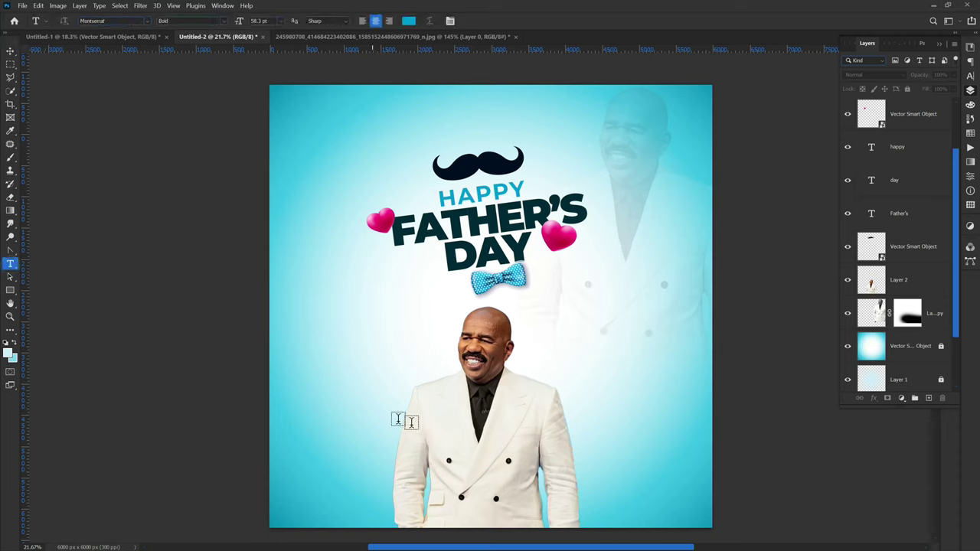
{"action": "left_click", "coordinate": [347, 358]}
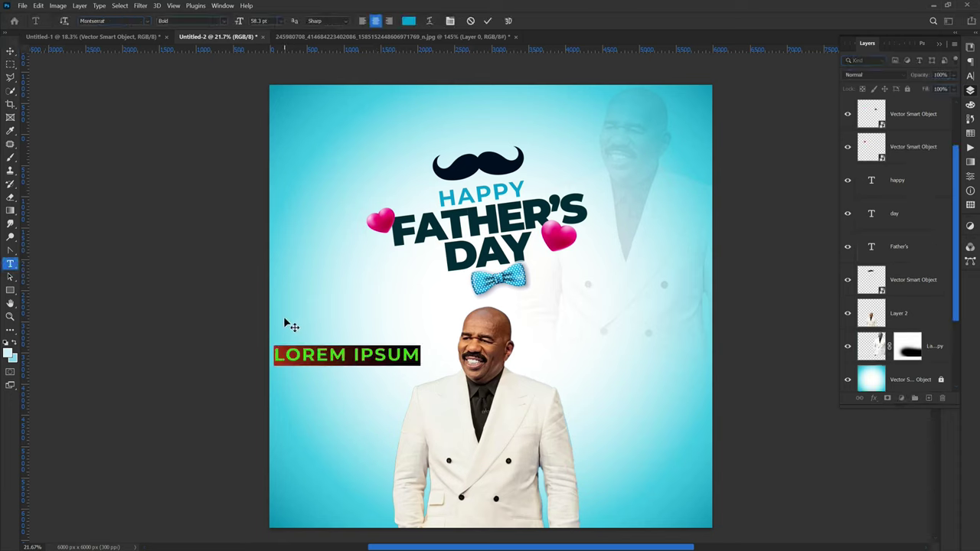
{"action": "type", "text": "ST"}
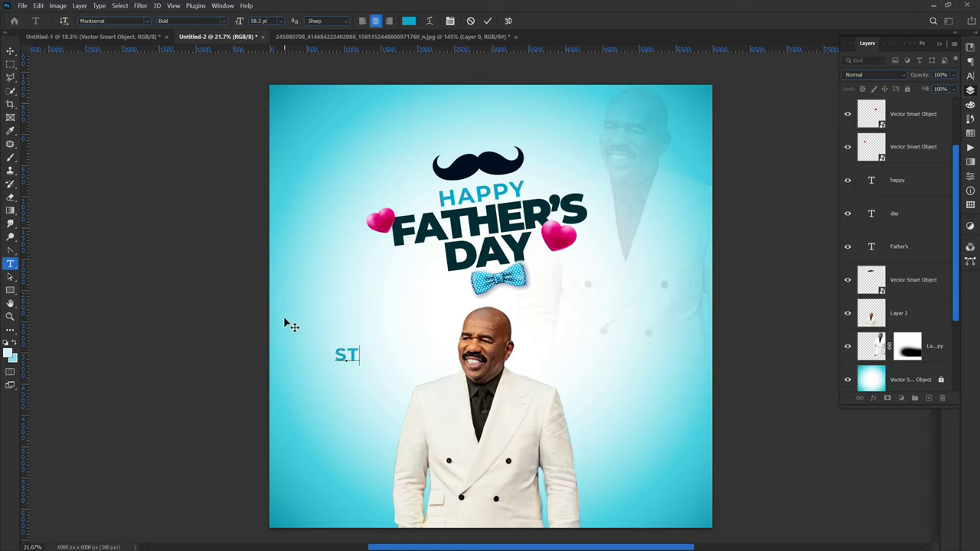
{"action": "type", "text": "EVE HAR"}
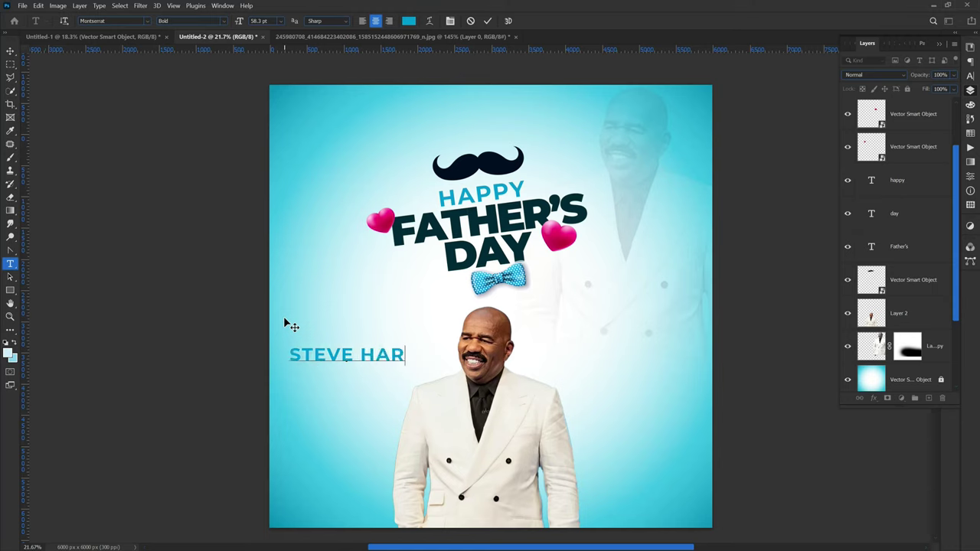
{"action": "type", "text": "VEY"}
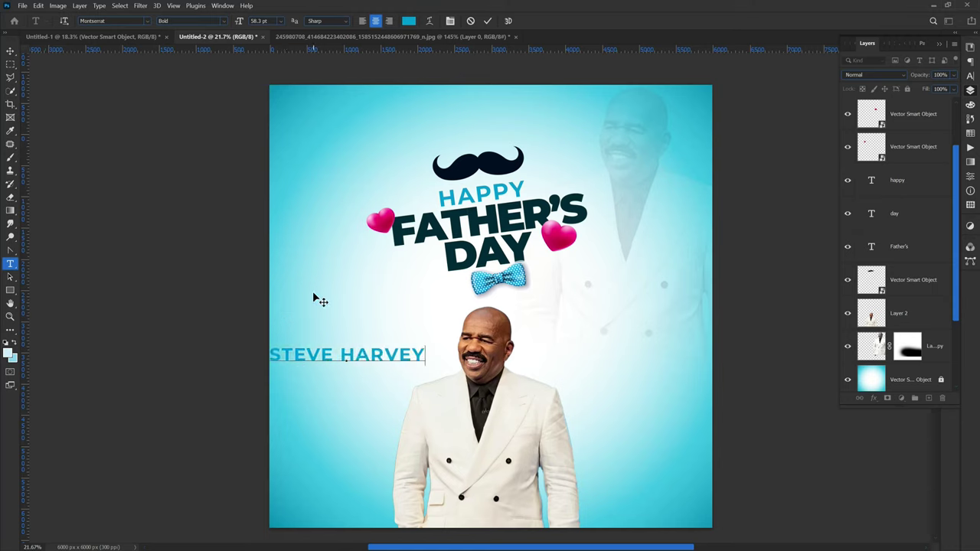
{"action": "left_click", "coordinate": [339, 357]}
{"action": "key", "text": "Return"}
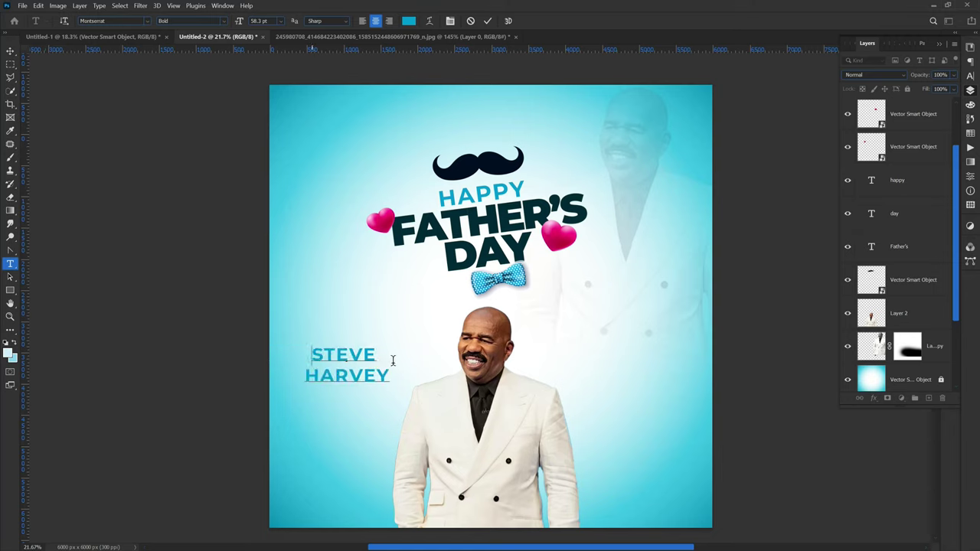
Lower the caption's leading to 50 pt to tighten the two lines.
{"action": "key", "text": "ctrl+a"}
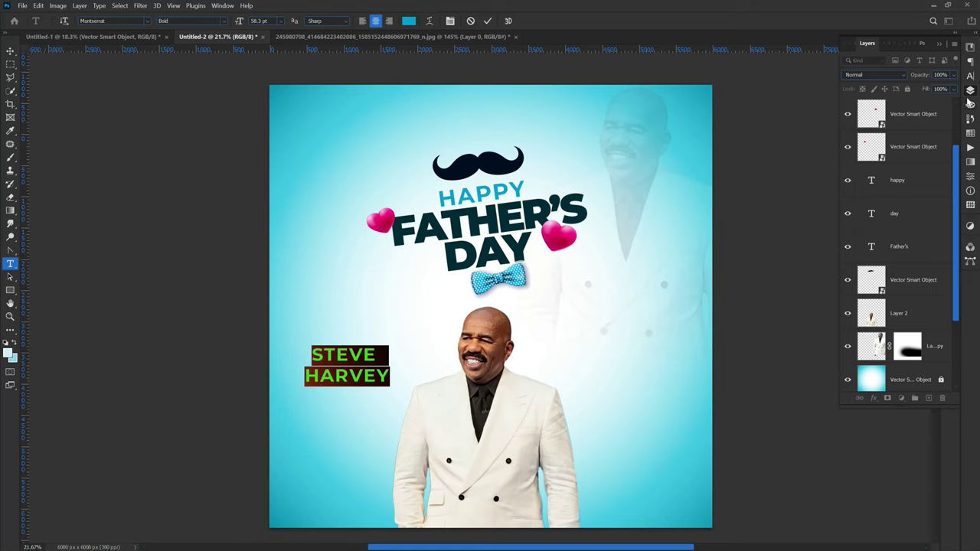
{"action": "left_click", "coordinate": [969, 77]}
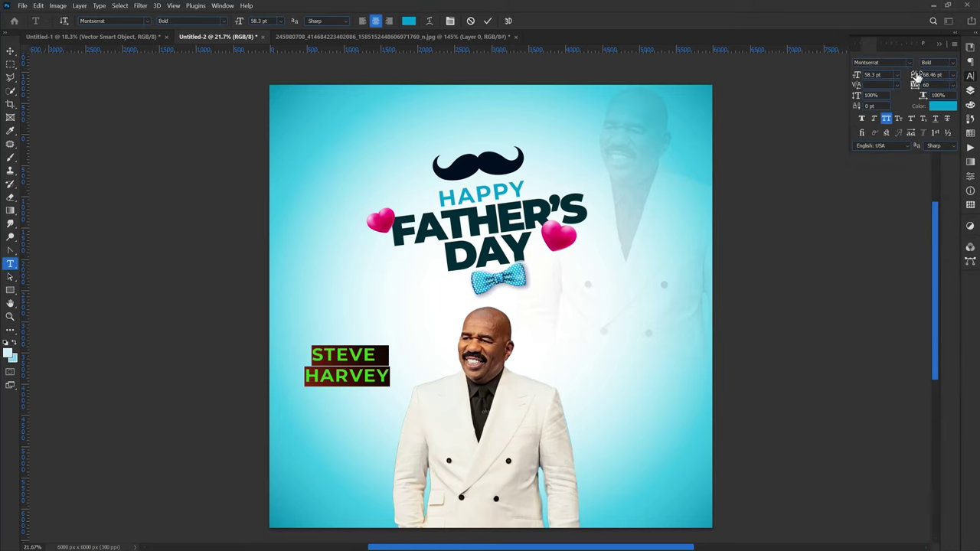
{"action": "left_click_drag", "start_coordinate": [916, 75], "coordinate": [907, 78]}
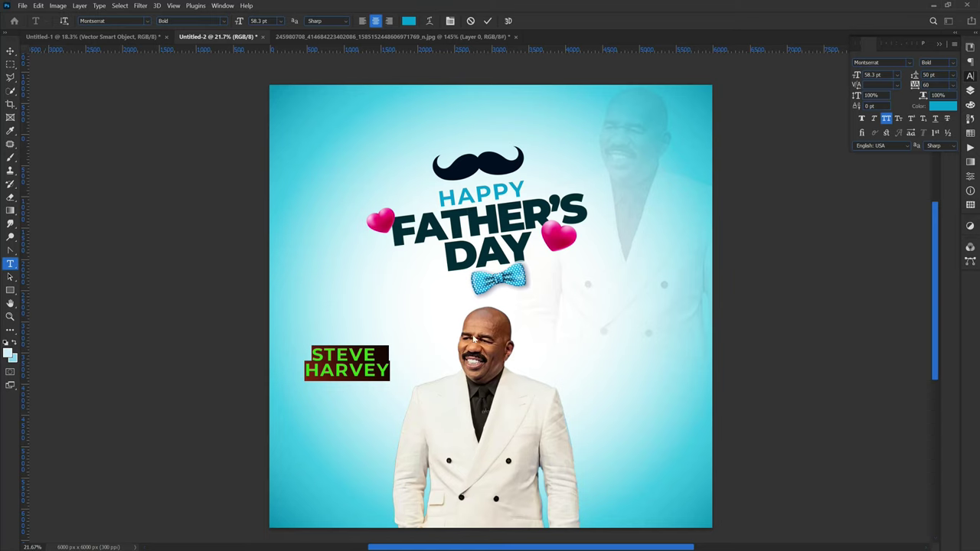
Turn off All Caps and capitalize the S and H so it reads 'Steve Harvey'.
{"action": "key", "text": "ctrl+shift+k"}
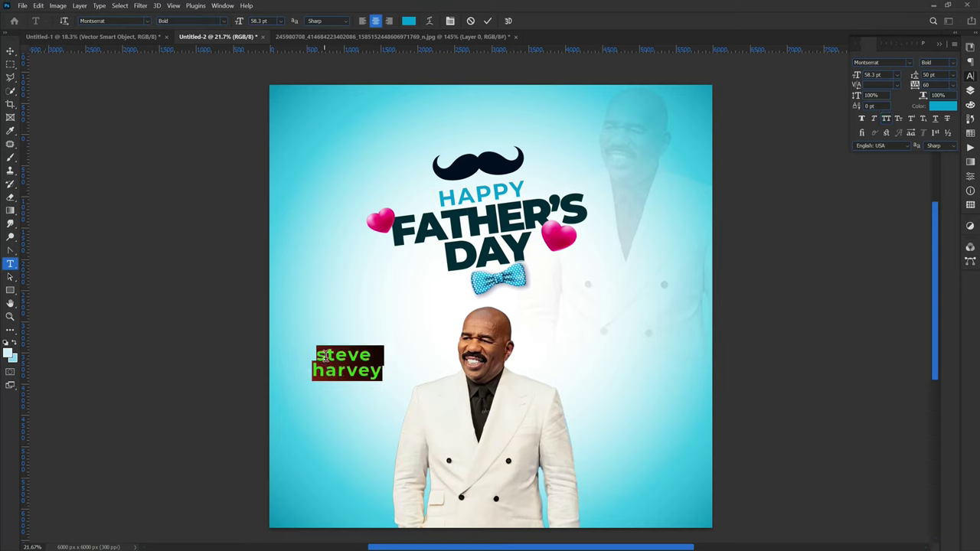
{"action": "left_click_drag", "start_coordinate": [325, 356], "coordinate": [301, 351]}
{"action": "type", "text": "S"}
{"action": "left_click", "coordinate": [306, 373]}
{"action": "key", "text": "shift+Right"}
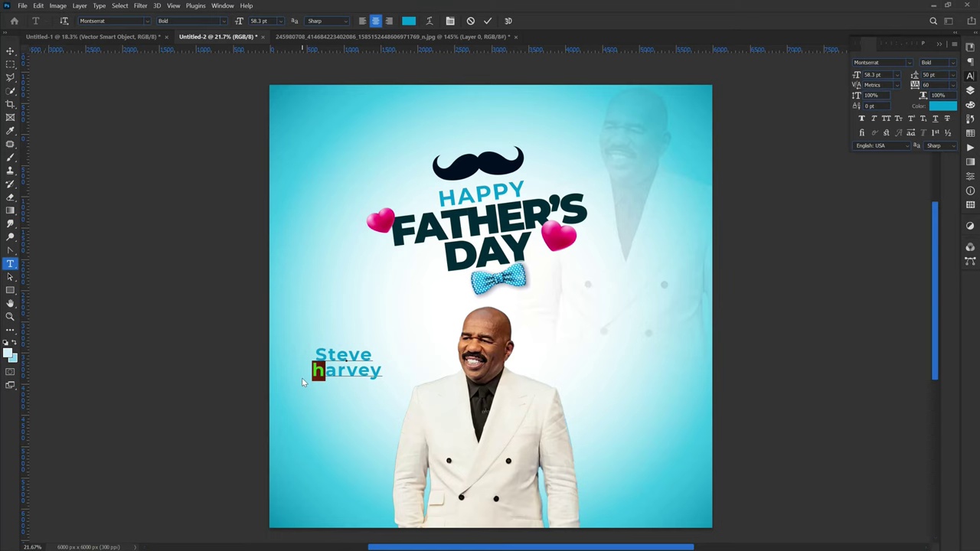
{"action": "type", "text": "H"}
{"action": "left_click", "coordinate": [215, 220]}
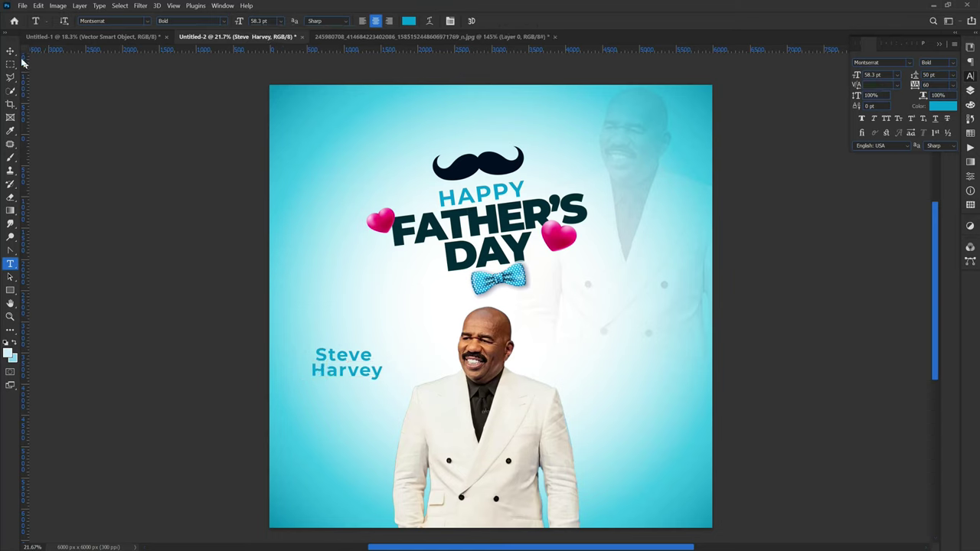
Scale the Steve Harvey caption down to about two-thirds size.
{"action": "left_click", "coordinate": [10, 52]}
{"action": "left_click", "coordinate": [313, 375]}
{"action": "left_click", "coordinate": [314, 383]}
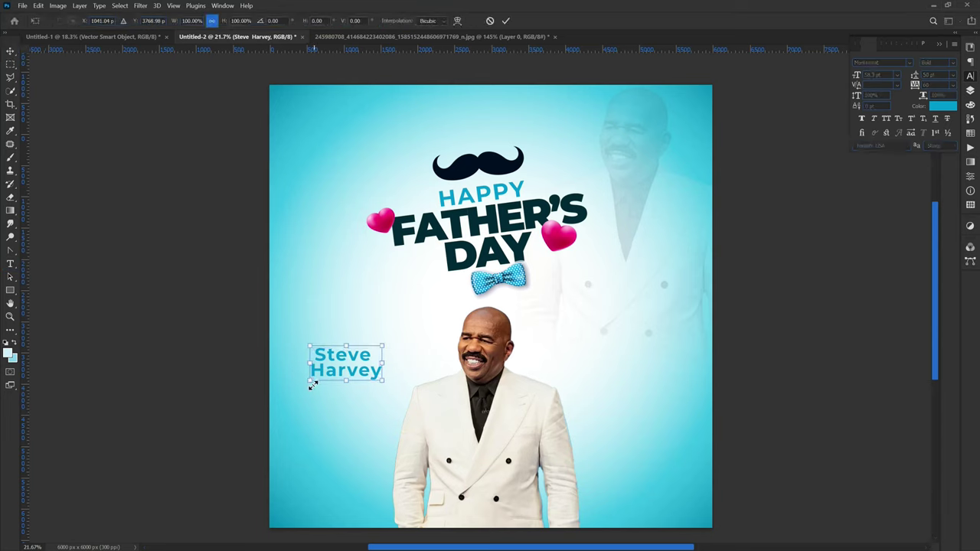
{"action": "mouse_move", "coordinate": [324, 378]}
{"action": "left_mouse_down"}
{"action": "mouse_move", "coordinate": [337, 372]}
{"action": "mouse_move", "coordinate": [343, 466]}
{"action": "mouse_move", "coordinate": [353, 464]}
{"action": "left_mouse_up"}
{"action": "key", "text": "Return"}
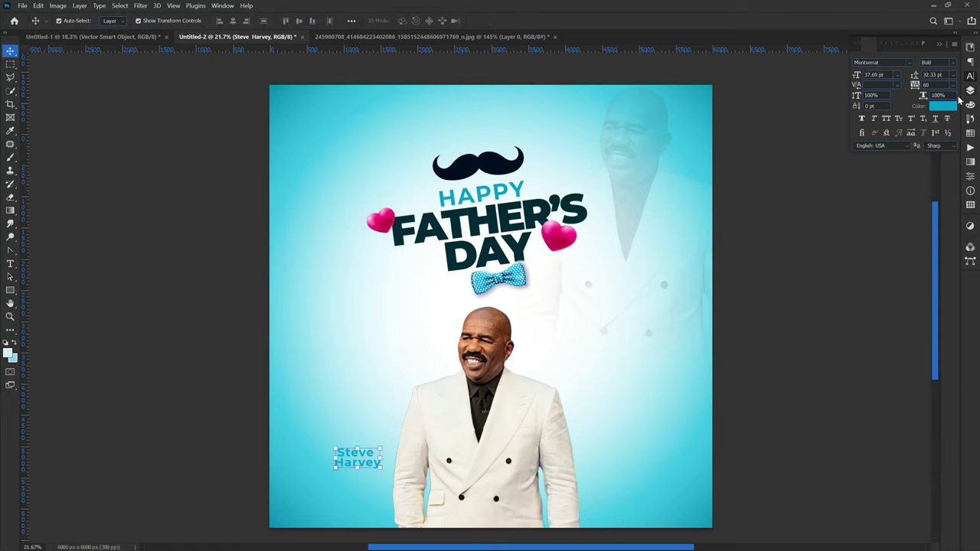
Colour the caption with the mustache's dark navy, sampled from the poster.
{"action": "left_click", "coordinate": [940, 106]}
{"action": "left_click_drag", "start_coordinate": [659, 237], "coordinate": [579, 119]}
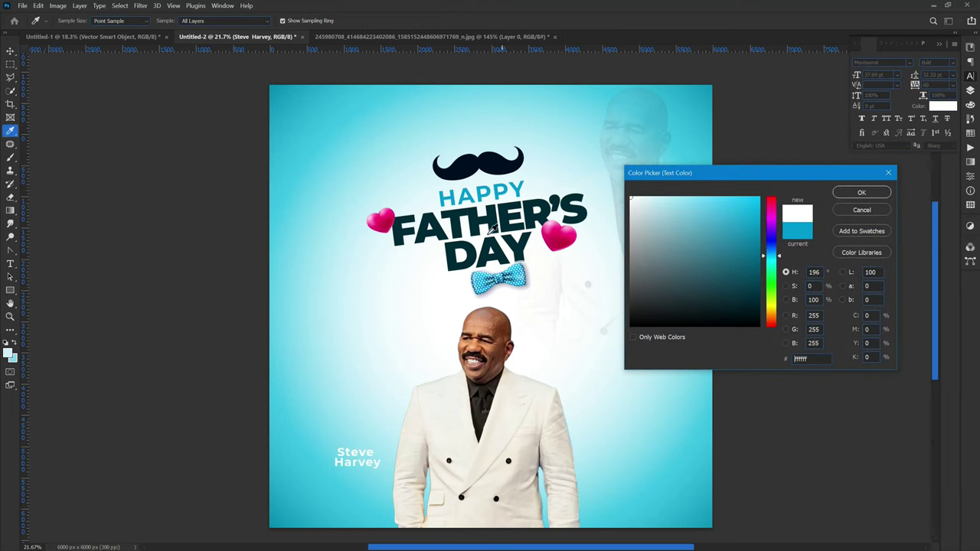
{"action": "left_click", "coordinate": [461, 166]}
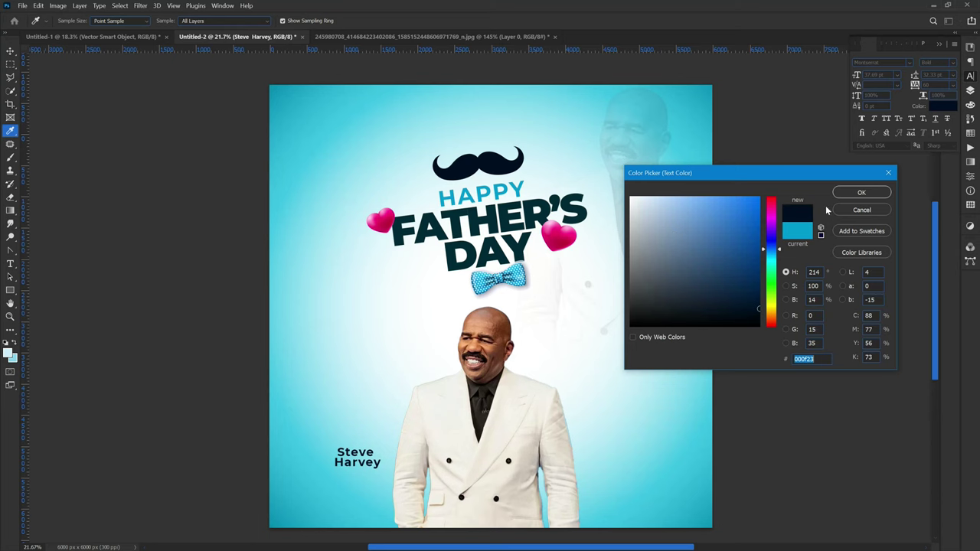
{"action": "left_click", "coordinate": [861, 192]}
{"action": "key", "text": "v"}
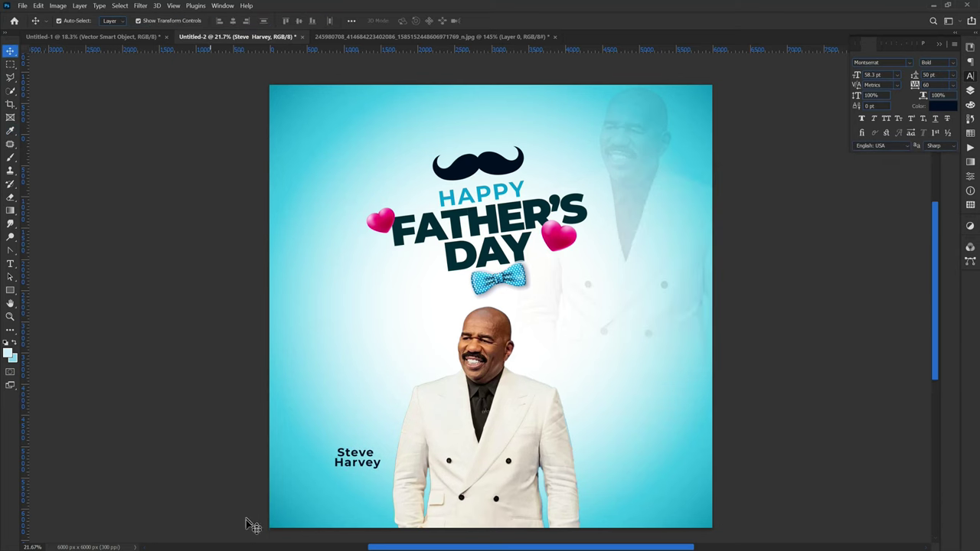
{"action": "scroll", "coordinate": [279, 493], "scroll_direction": "up", "scroll_amount": 2}
Set the word HARVEY in all capitals.
{"action": "scroll", "coordinate": [398, 489], "scroll_direction": "up", "scroll_amount": 2}
{"action": "double_click", "coordinate": [364, 419]}
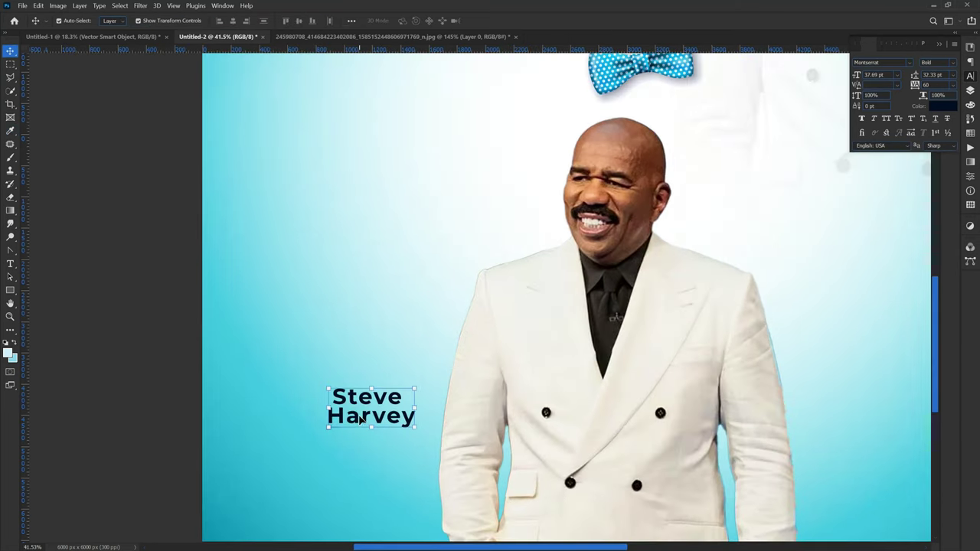
{"action": "left_click_drag", "start_coordinate": [416, 417], "coordinate": [278, 422]}
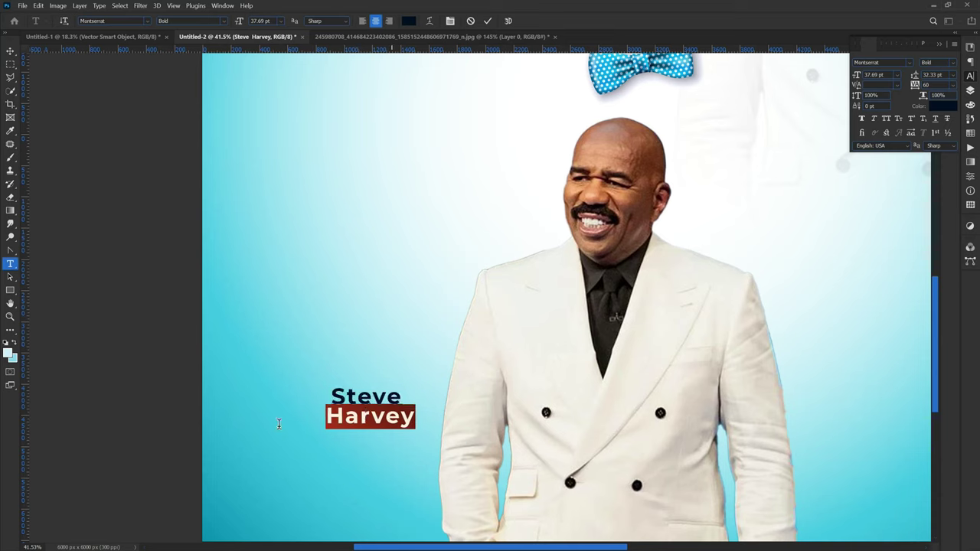
{"action": "left_click", "coordinate": [887, 119]}
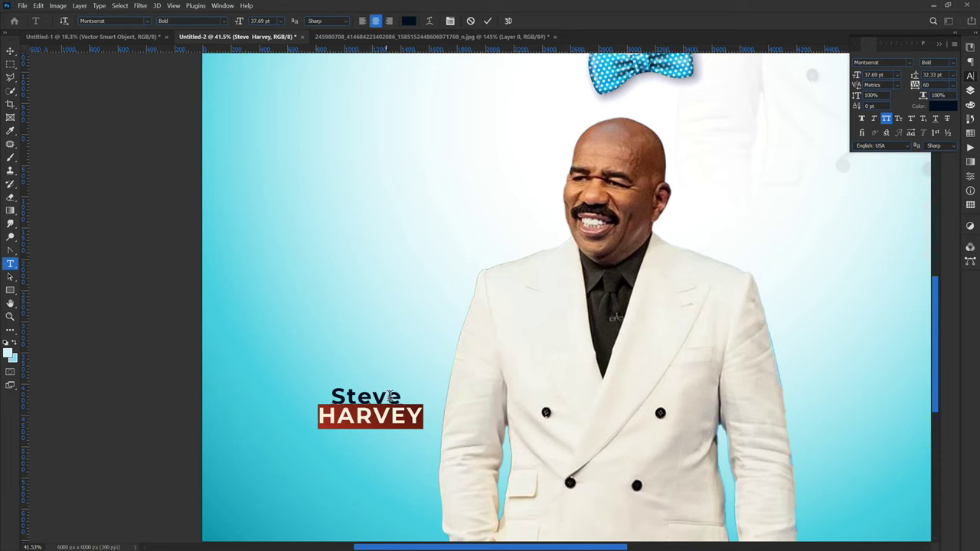
Give Steve the lighter SemiBold weight and move the caption down toward the jacket.
{"action": "left_click_drag", "start_coordinate": [400, 395], "coordinate": [293, 394]}
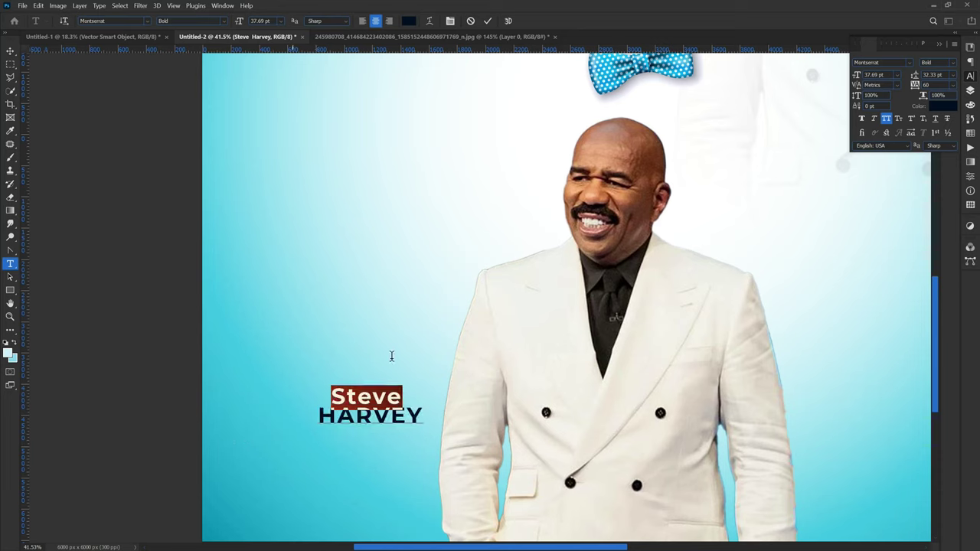
{"action": "left_click", "coordinate": [953, 64]}
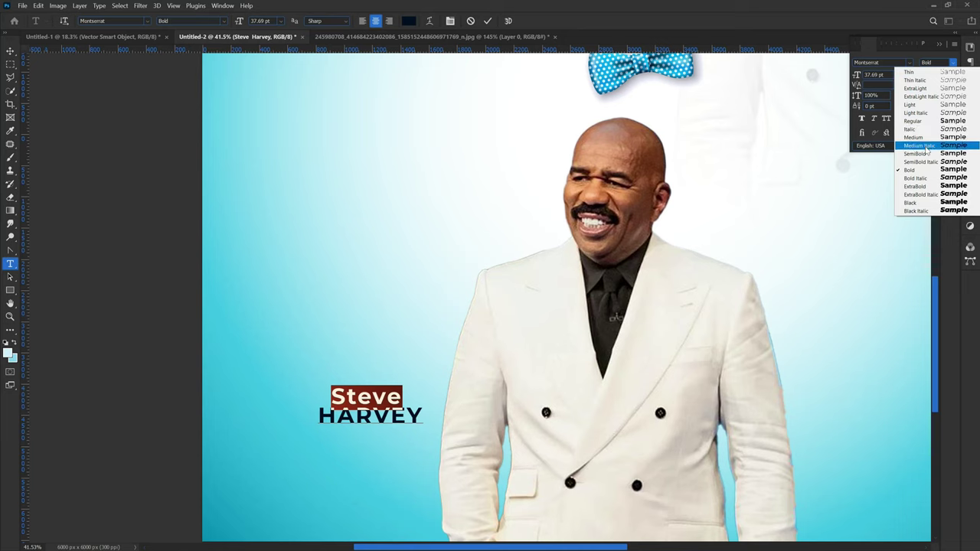
{"action": "left_click", "coordinate": [918, 153]}
{"action": "key", "text": "Escape"}
{"action": "key", "text": "v"}
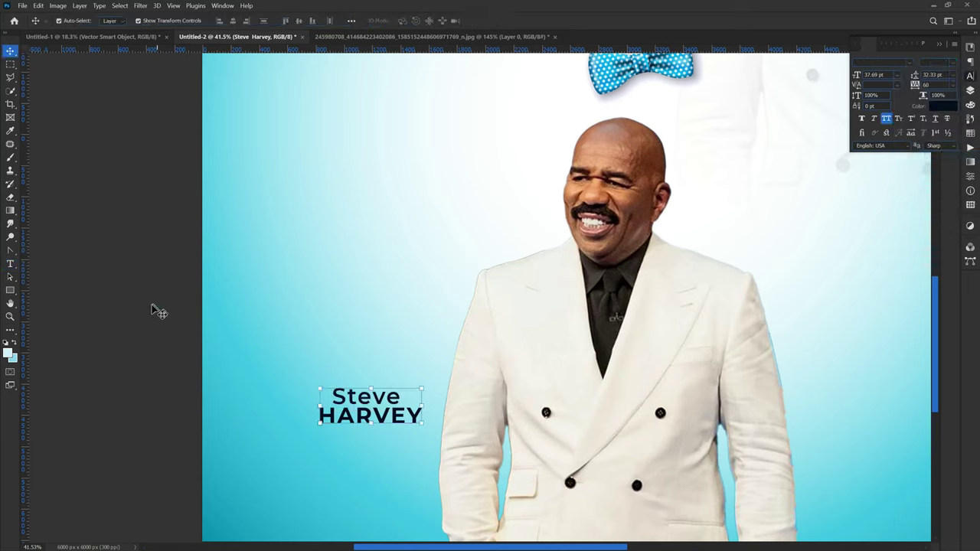
{"action": "mouse_move", "coordinate": [376, 421]}
{"action": "left_mouse_down"}
{"action": "mouse_move", "coordinate": [385, 474]}
{"action": "mouse_move", "coordinate": [476, 508]}
{"action": "mouse_move", "coordinate": [374, 464]}
{"action": "mouse_move", "coordinate": [388, 450]}
{"action": "left_mouse_up"}
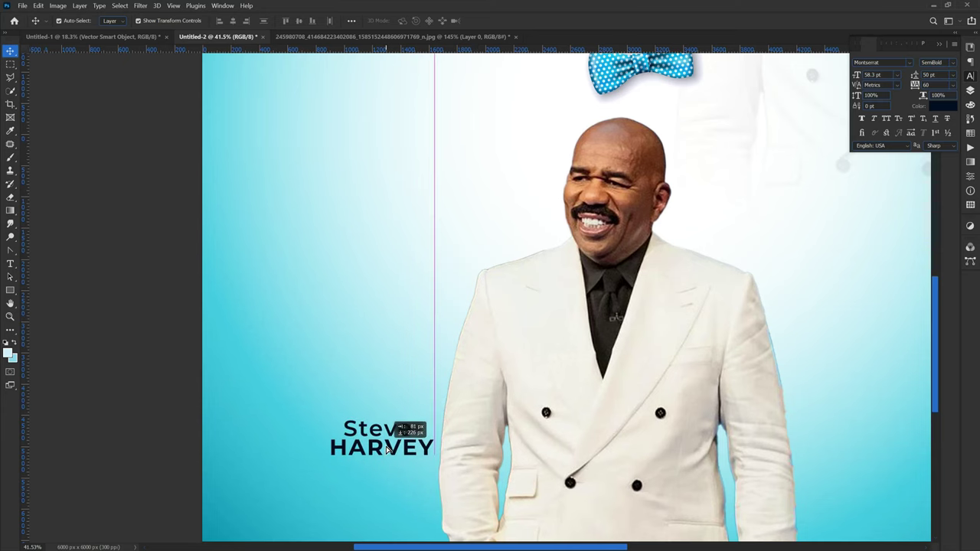
{"action": "scroll", "coordinate": [446, 409], "scroll_direction": "down", "scroll_amount": 2}
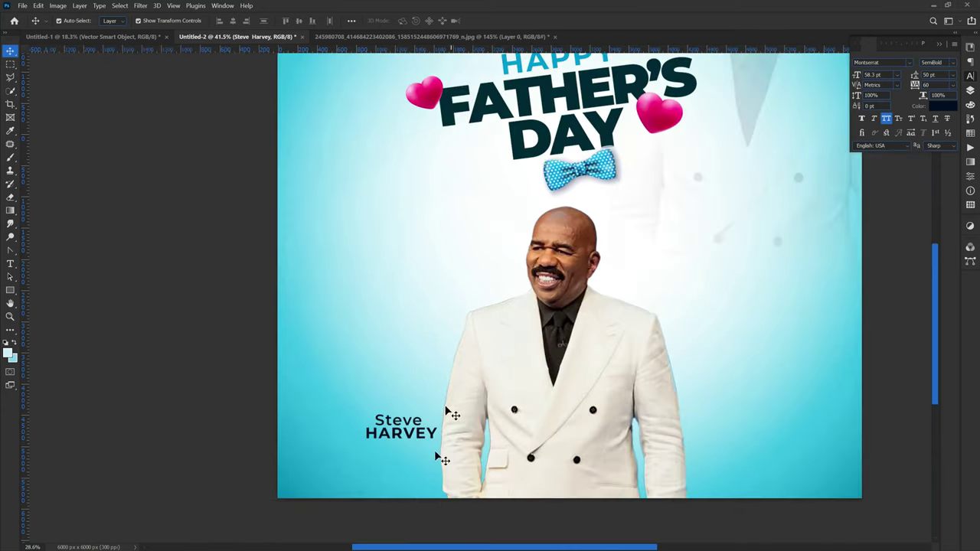
{"action": "scroll", "coordinate": [437, 458], "scroll_direction": "down", "scroll_amount": 1}
{"action": "scroll", "coordinate": [396, 513], "scroll_direction": "down", "scroll_amount": 1}
{"action": "scroll", "coordinate": [539, 385], "scroll_direction": "up", "scroll_amount": 1}
{"action": "scroll", "coordinate": [636, 236], "scroll_direction": "down", "scroll_amount": 1}
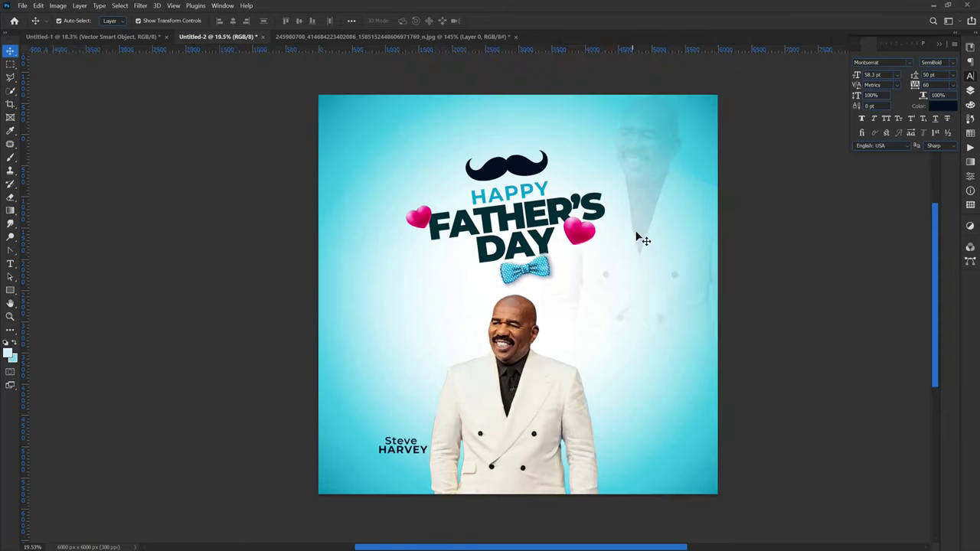
{"action": "scroll", "coordinate": [636, 236], "scroll_direction": "up", "scroll_amount": 1}
{"action": "scroll", "coordinate": [628, 257], "scroll_direction": "down", "scroll_amount": 1}
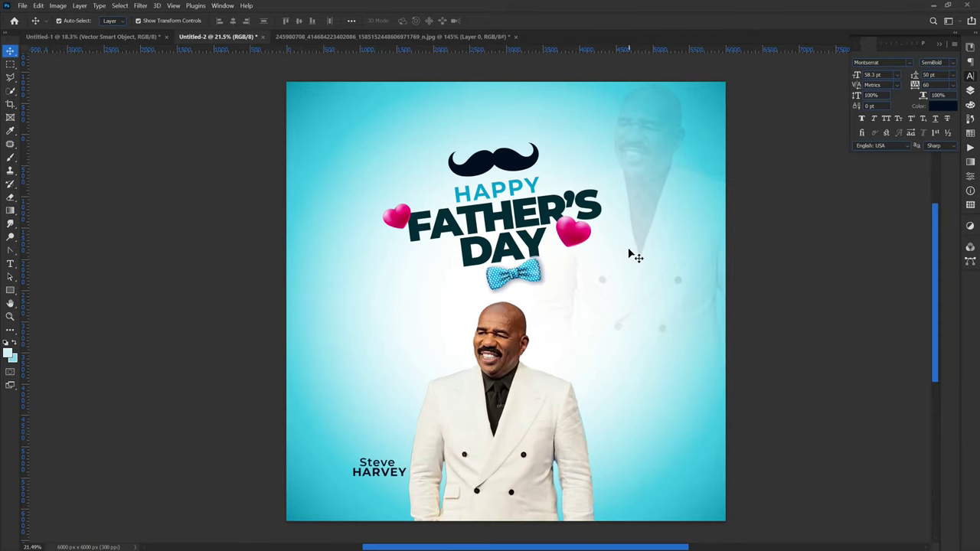